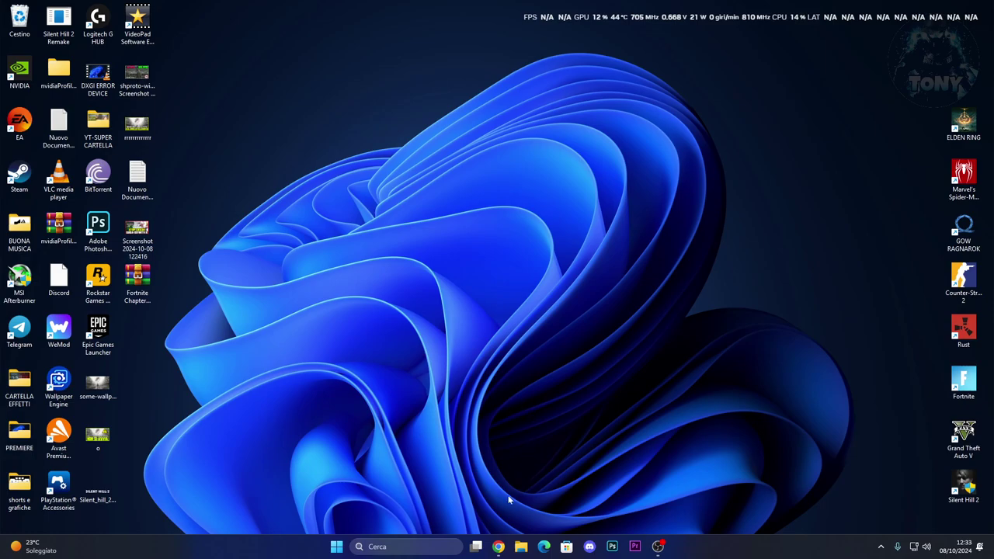
# View and reload the MediaFire download page for the Fortnite Chapter 4 Crash Fix Pack in Chrome, and return to the desktop.
pyautogui.click(499, 547)
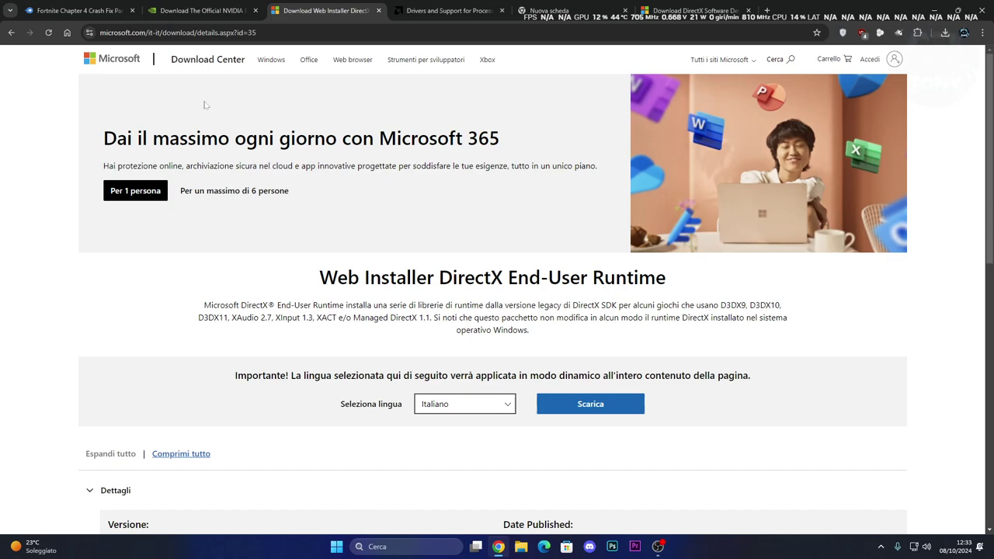
pyautogui.click(198, 10)
pyautogui.click(83, 7)
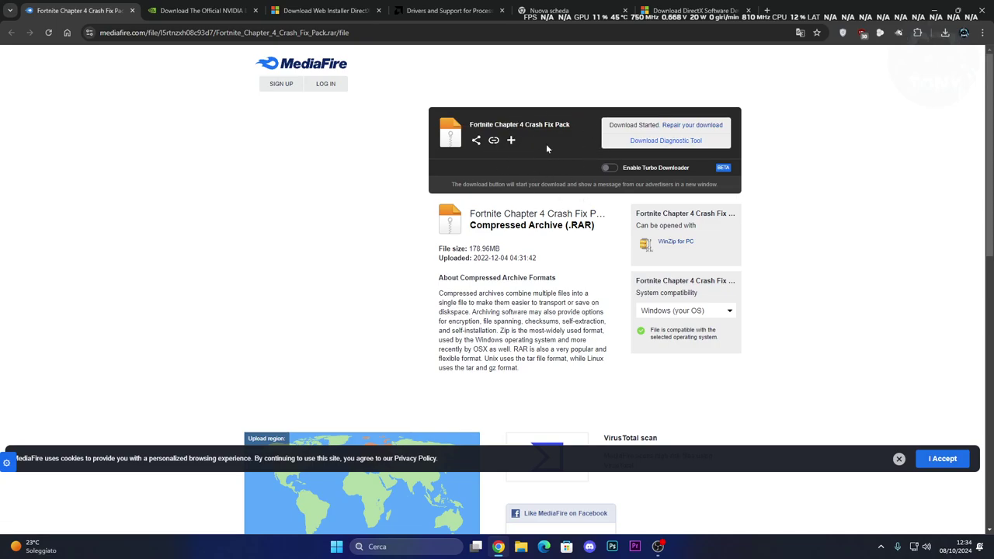
pyautogui.click(49, 33)
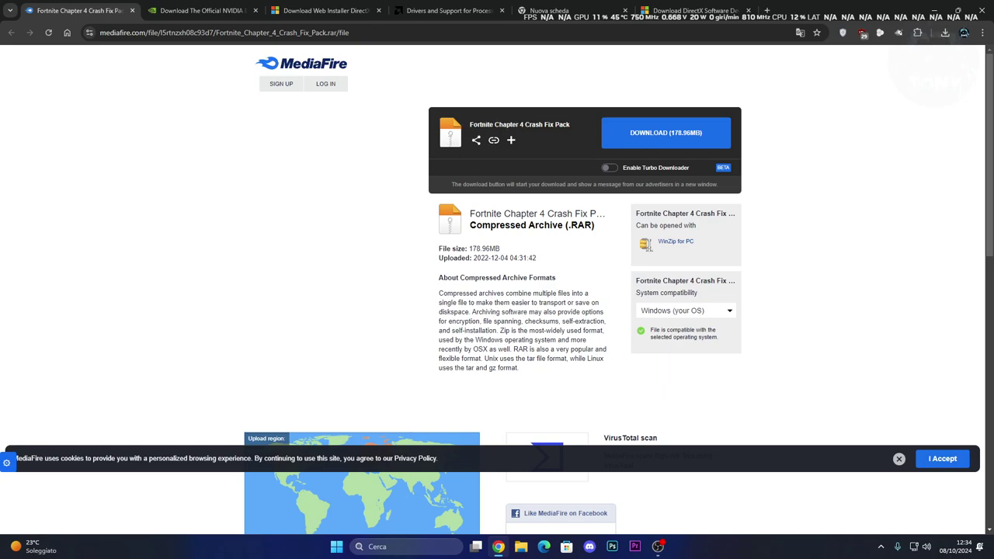
pyautogui.click(935, 12)
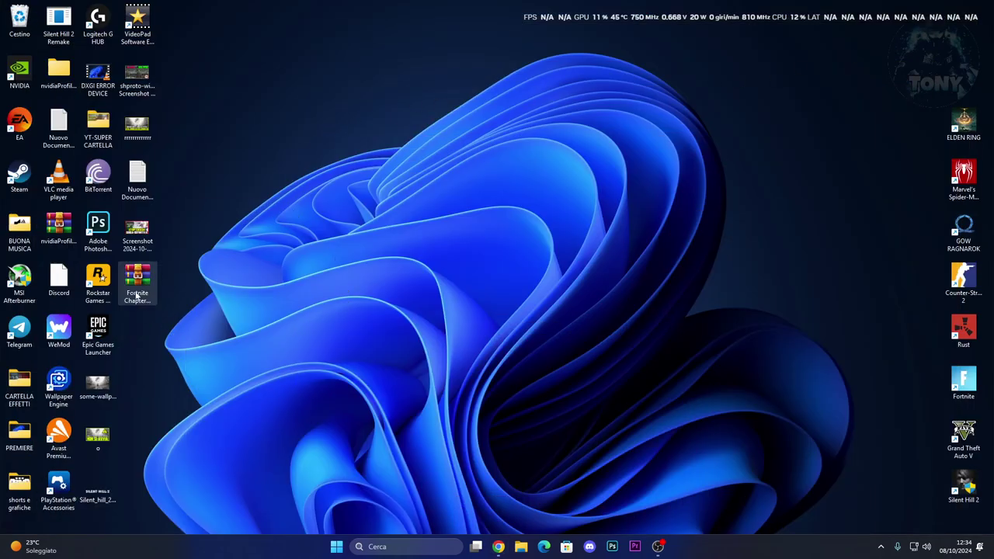
# Move the Fortnite Chapter 4 Crash Fix Pack archive to the middle of the desktop and extract it into its own folder.
pyautogui.moveTo(138, 281); pyautogui.dragTo(361, 237)
pyautogui.rightClick(380, 231)
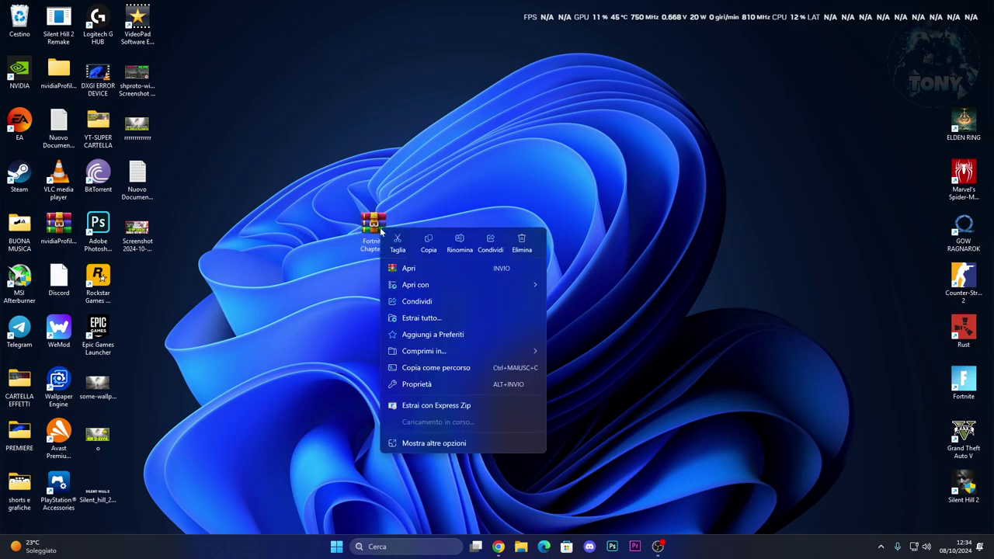
pyautogui.moveTo(433, 426)
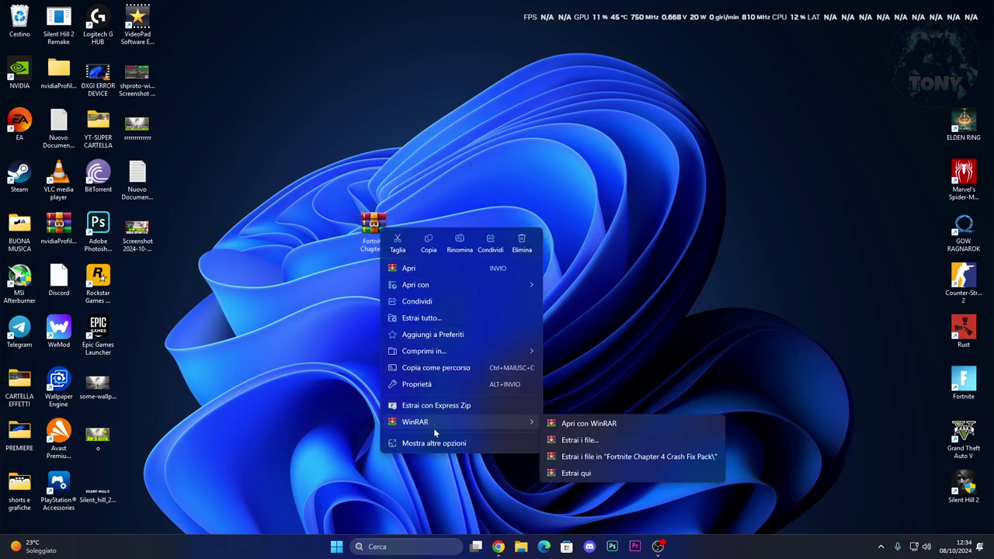
pyautogui.click(606, 457)
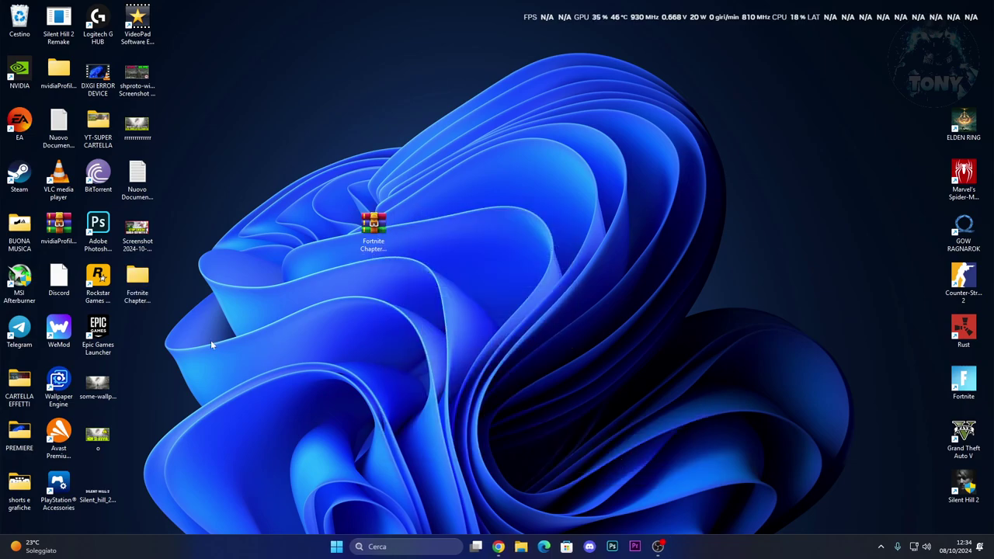
# Open the extracted Fortnite Chapter 4 Crash Fix Pack folder and view the contents of its Microsoft Runtime c++ subfolder.
pyautogui.moveTo(136, 279); pyautogui.dragTo(419, 237)
pyautogui.doubleClick(423, 233)
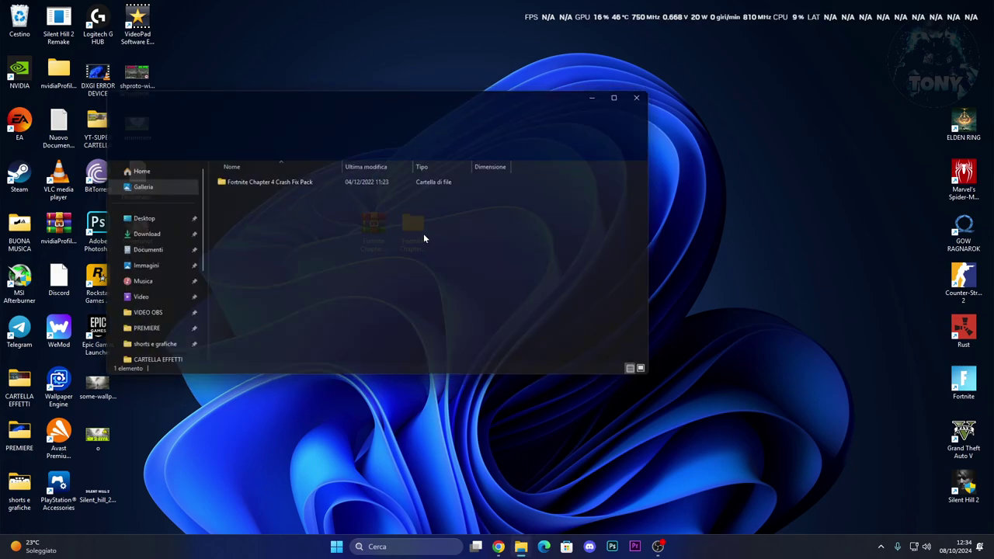
pyautogui.moveTo(308, 92); pyautogui.dragTo(447, 89)
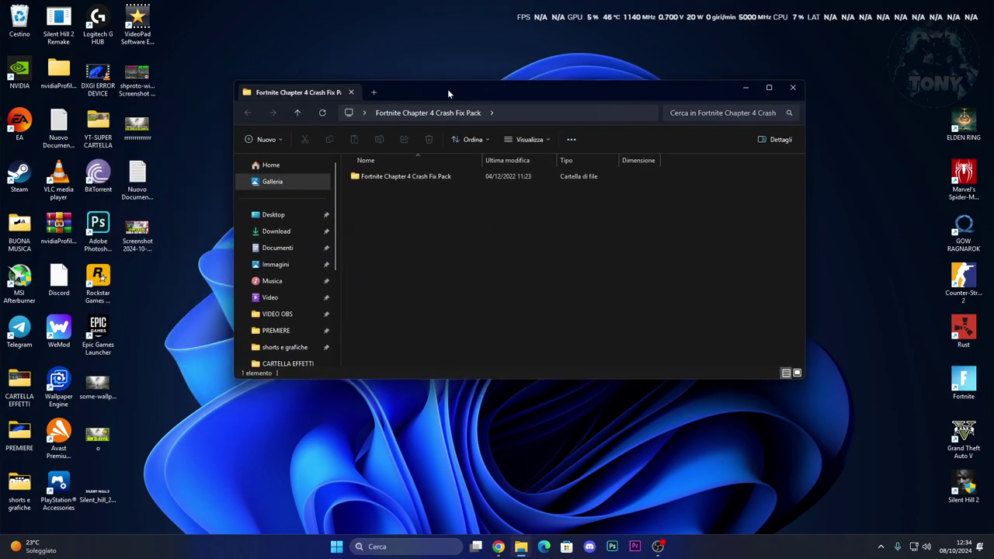
pyautogui.doubleClick(483, 178)
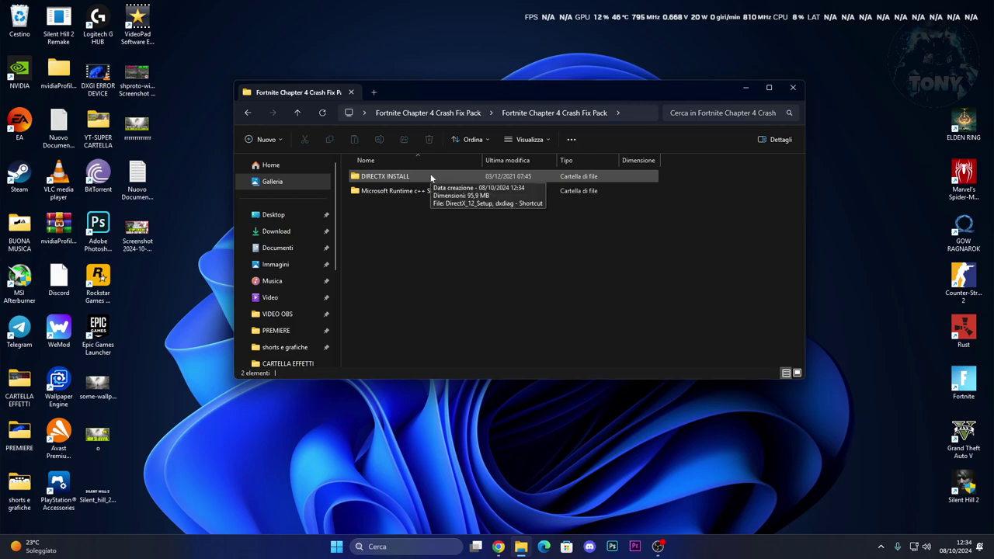
pyautogui.doubleClick(410, 193)
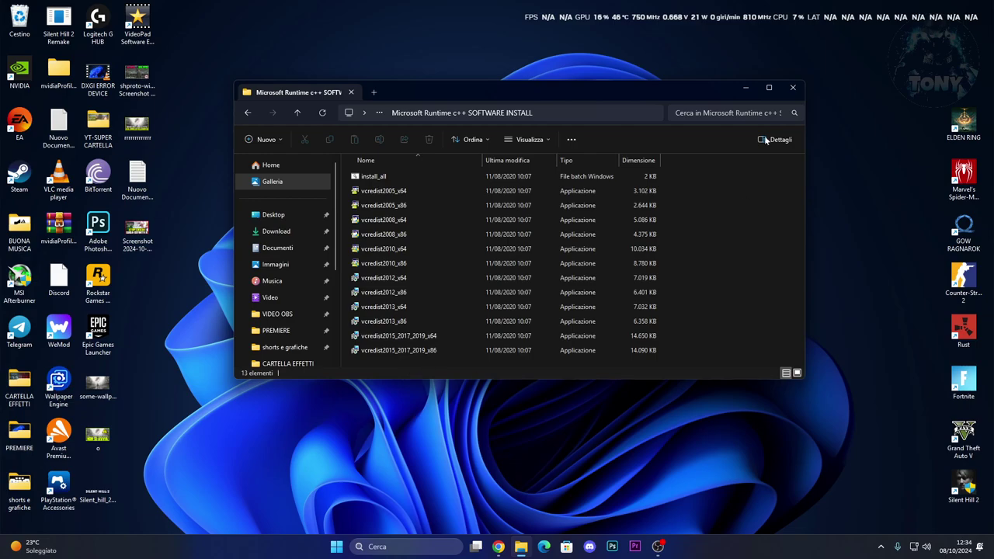
# Extract the DirectX_12_Setup archive from the pack's DIRECTX INSTALL folder into its own folder.
pyautogui.click(242, 114)
pyautogui.doubleClick(421, 177)
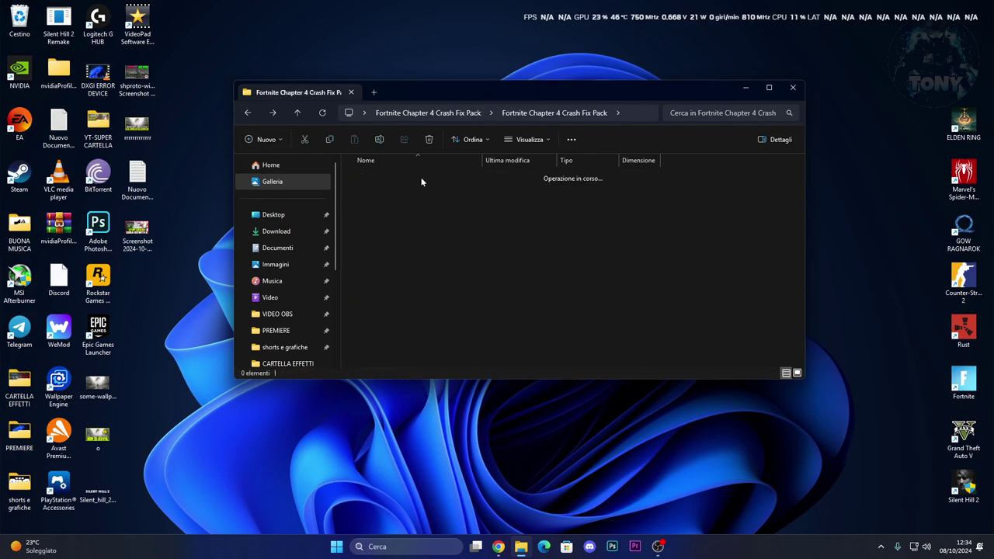
pyautogui.click(248, 114)
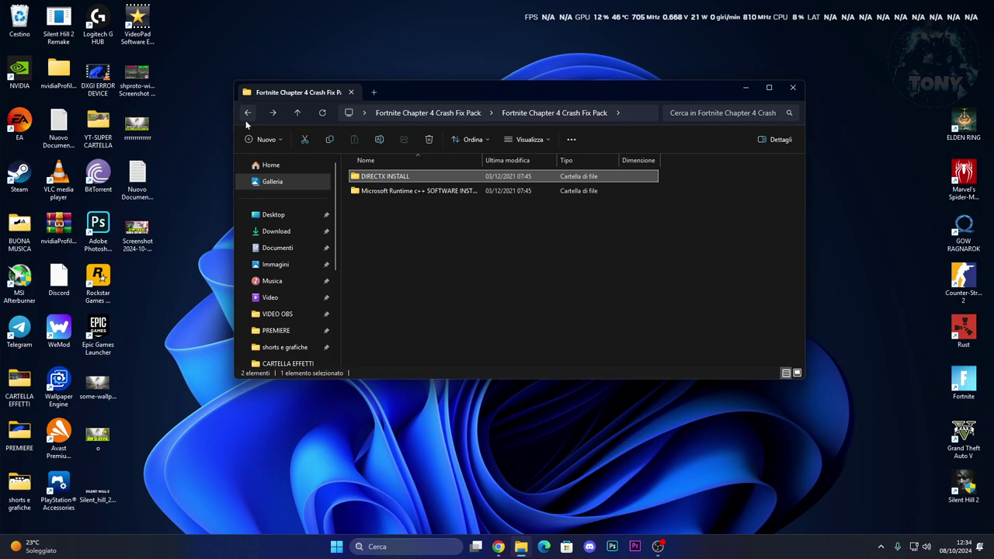
pyautogui.doubleClick(450, 177)
pyautogui.click(449, 177)
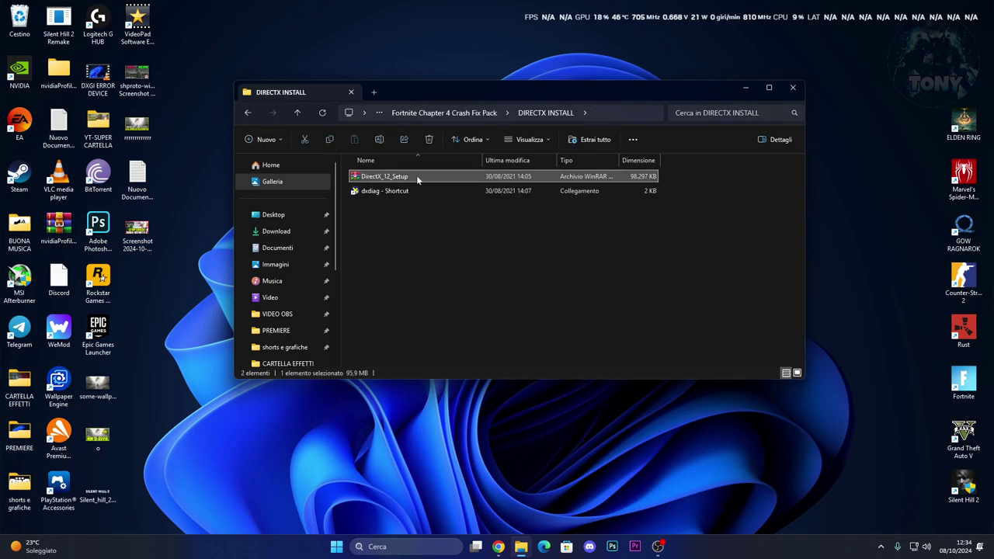
pyautogui.rightClick(416, 175)
pyautogui.moveTo(473, 355)
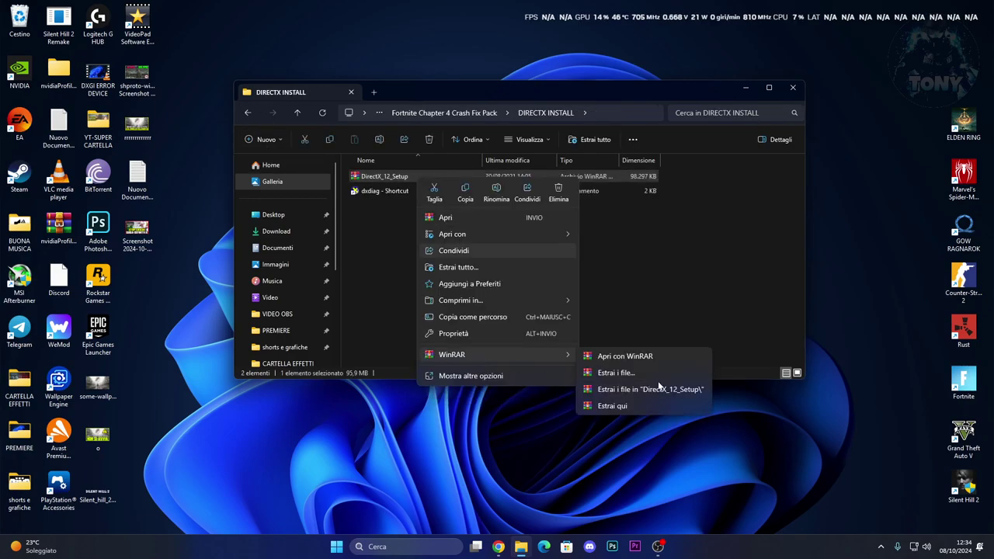
pyautogui.click(649, 394)
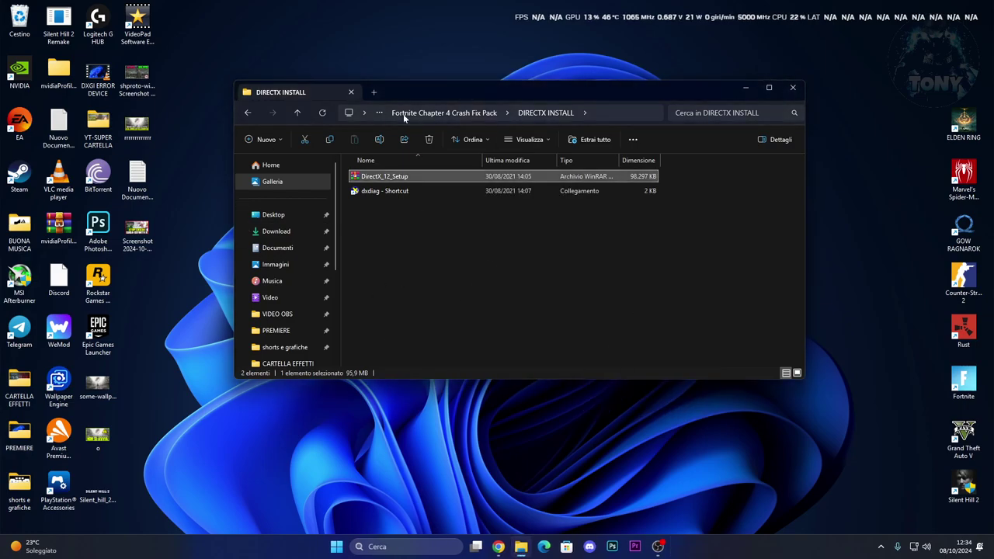
# Open the extracted DirectX_12_Setup folder and copy its full path.
pyautogui.doubleClick(427, 206)
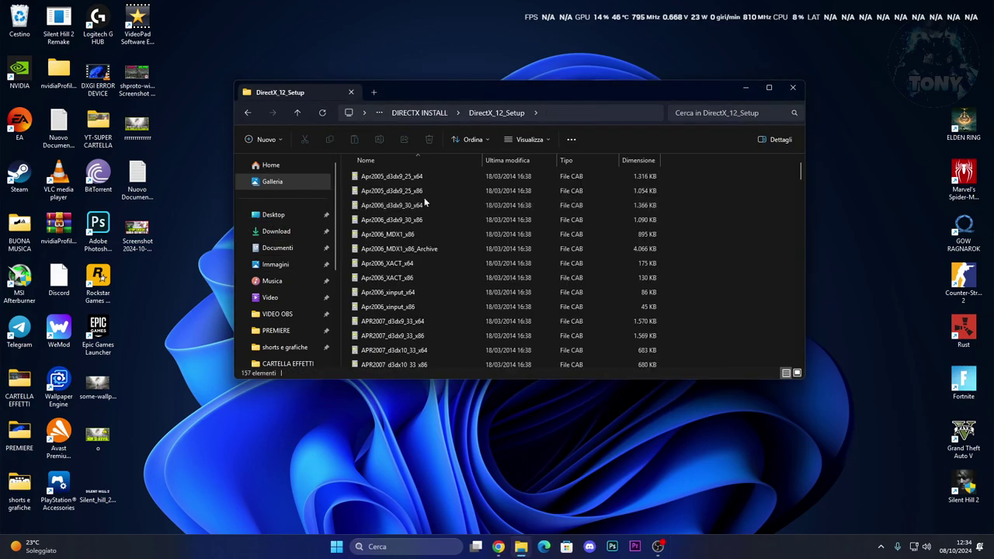
pyautogui.scroll(-5, 424, 197)
pyautogui.scroll(10, 424, 200)
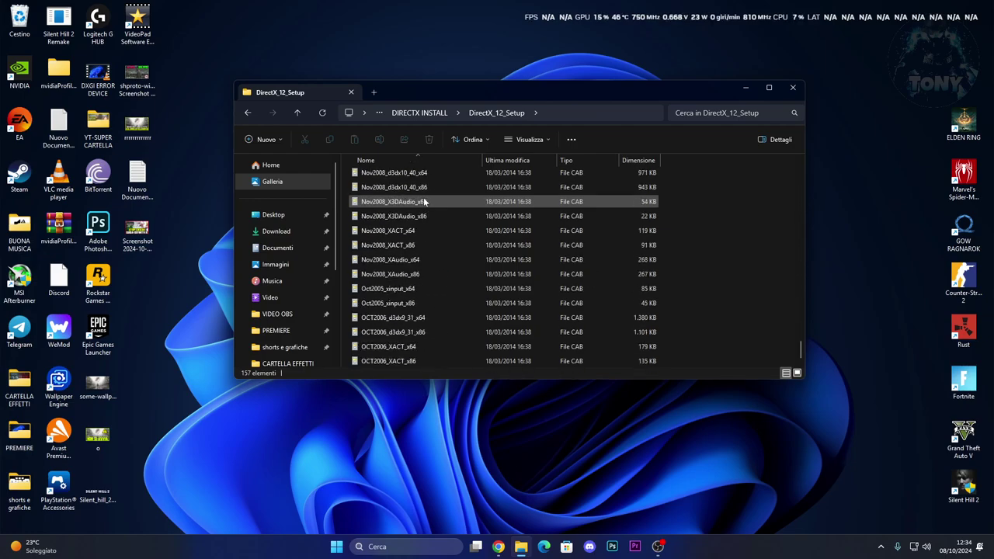
pyautogui.click(590, 112)
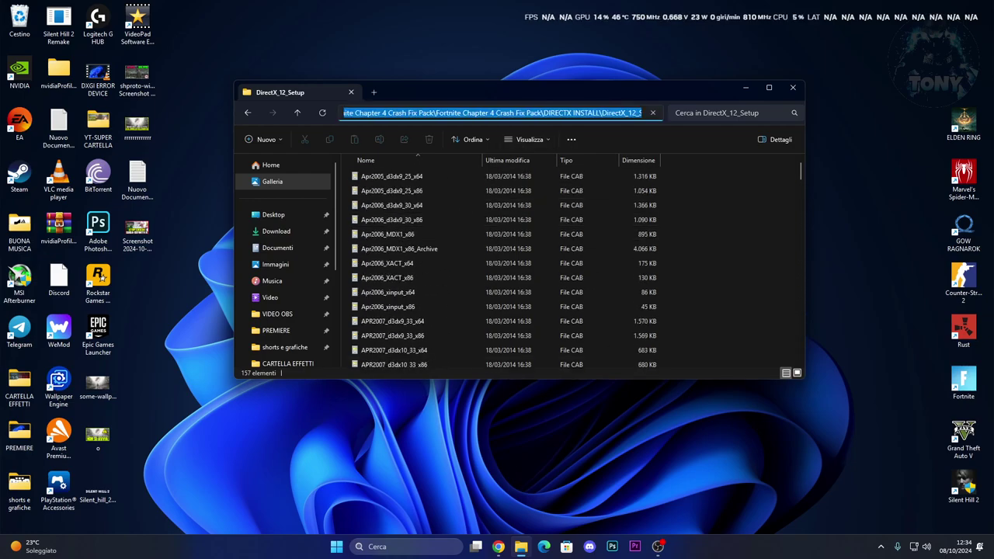
pyautogui.rightClick(523, 116)
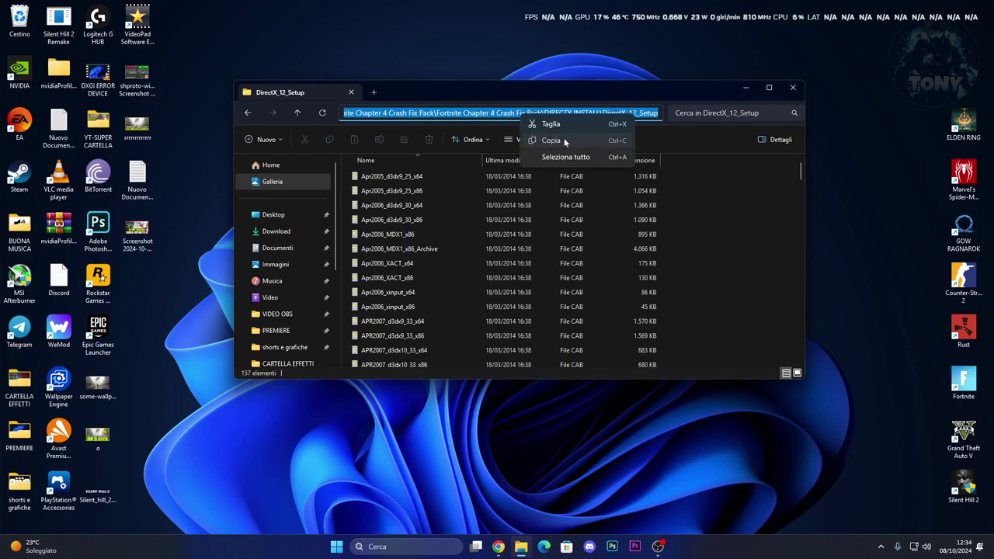
pyautogui.click(532, 139)
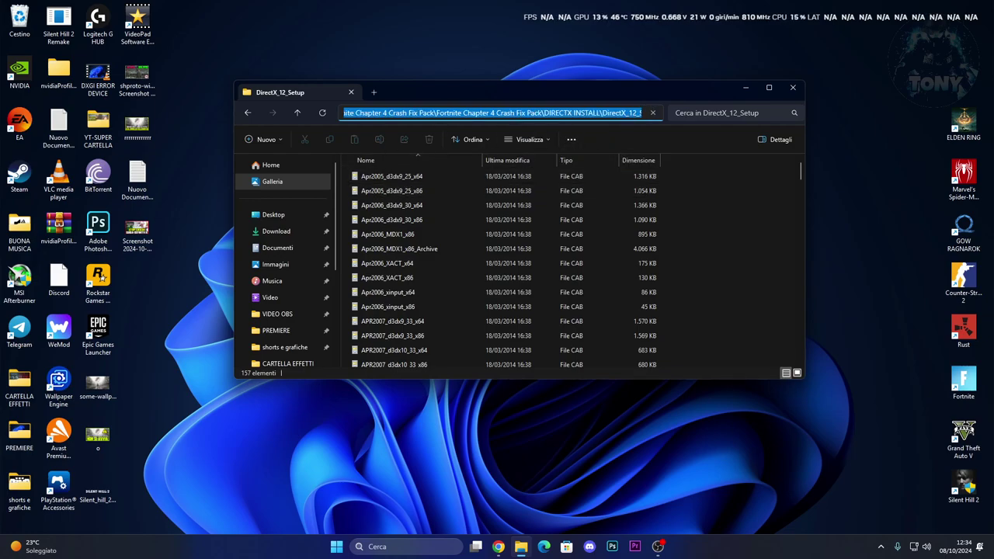
# Start a driver update for the NVIDIA GeForce RTX 3070 display adapter in Device Manager.
pyautogui.rightClick(336, 547)
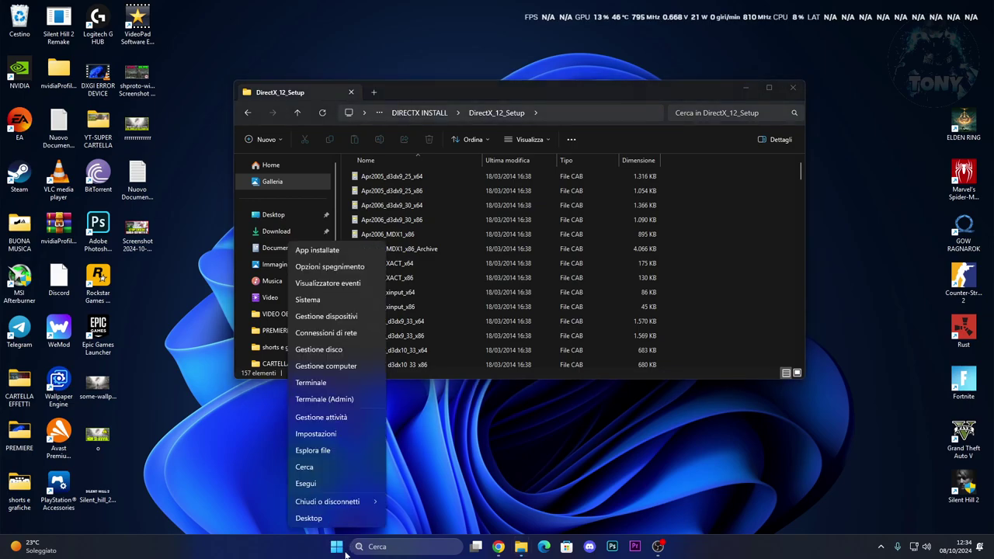
pyautogui.click(315, 315)
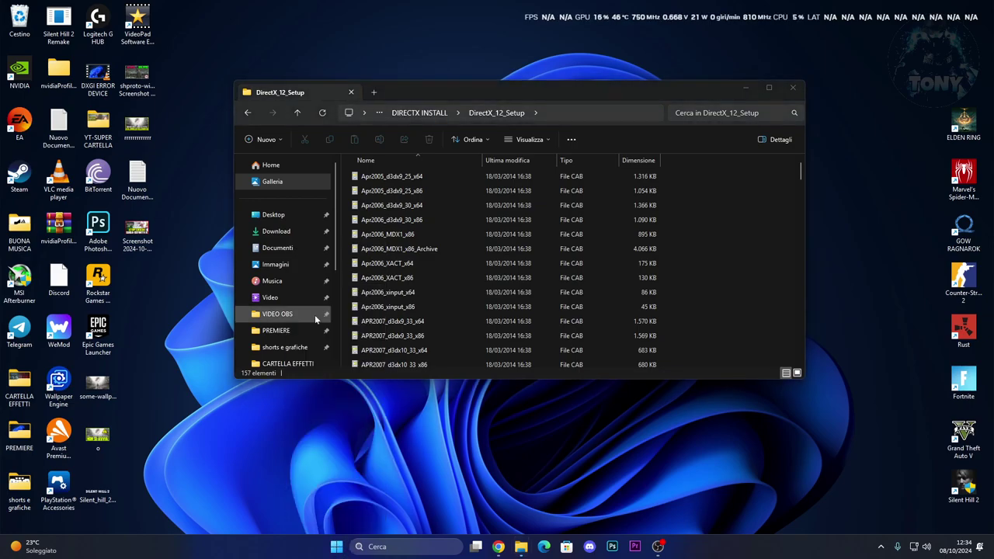
pyautogui.moveTo(215, 30); pyautogui.dragTo(314, 62)
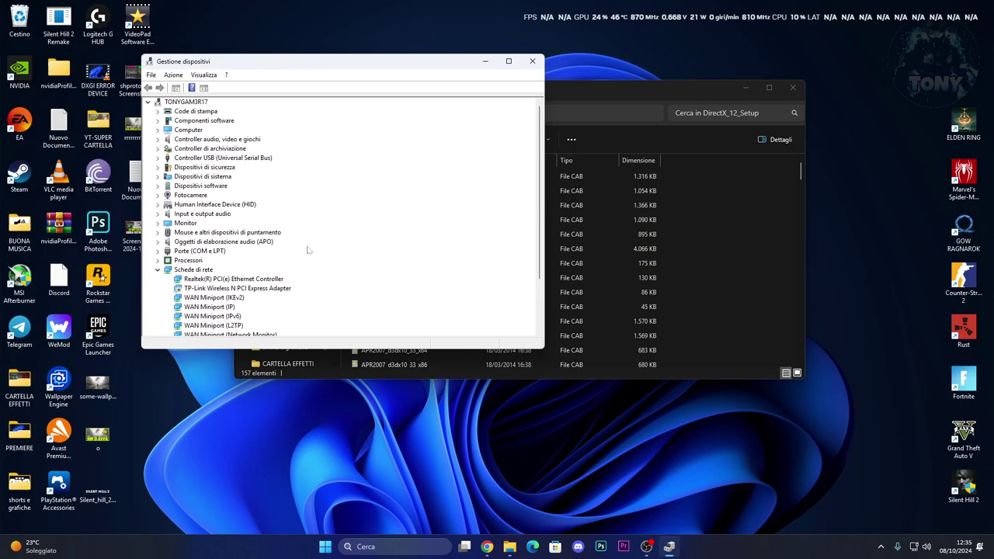
pyautogui.scroll(-3, 306, 250)
pyautogui.doubleClick(194, 307)
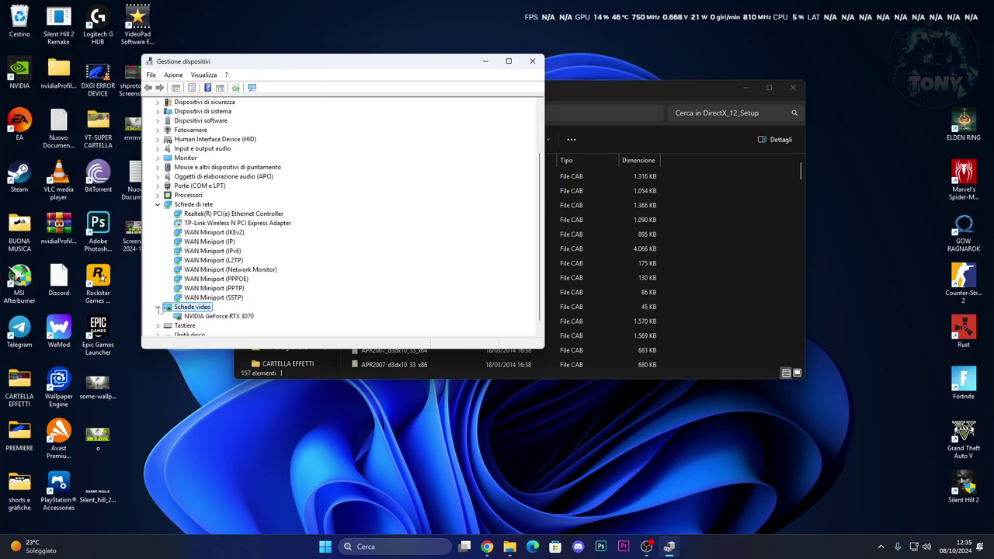
pyautogui.click(224, 317)
pyautogui.rightClick(219, 319)
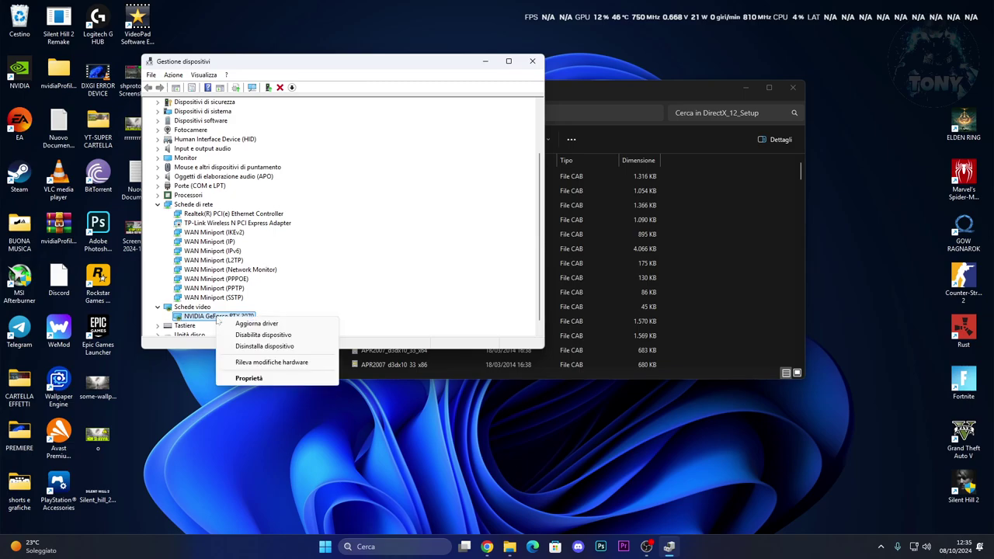
pyautogui.click(252, 325)
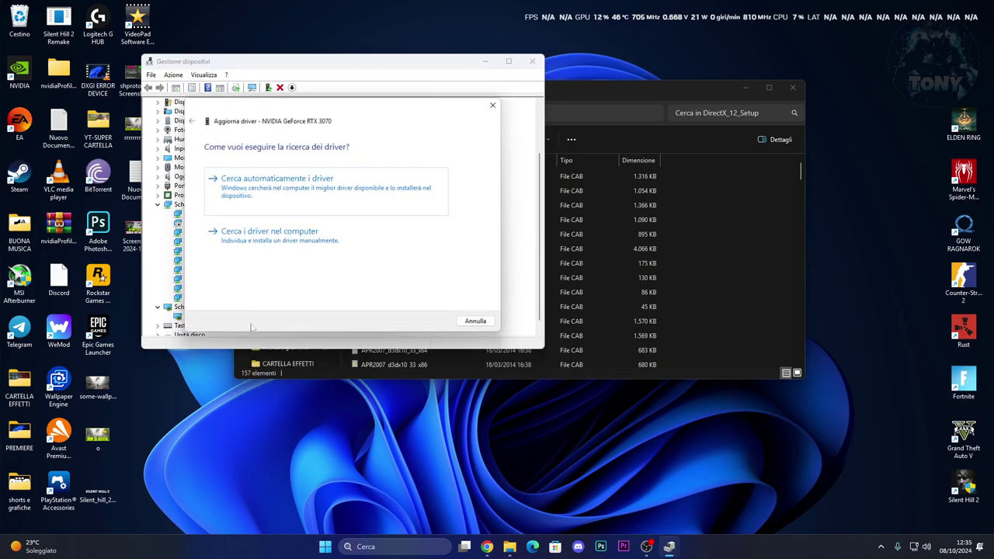
# Set the computer driver search location to the copied DirectX_12_Setup path, and close the driver update and Device Manager without continuing.
pyautogui.click(271, 241)
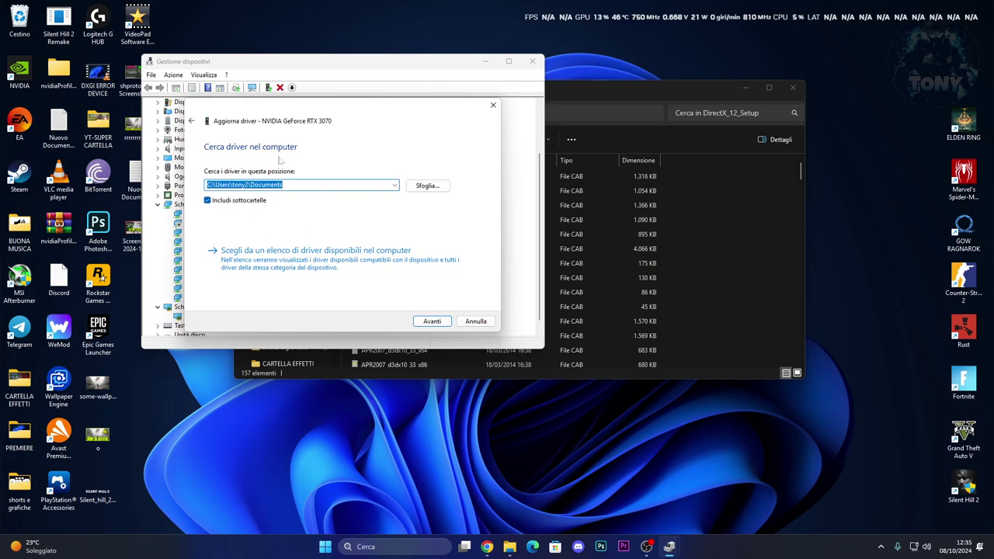
pyautogui.moveTo(310, 106); pyautogui.dragTo(268, 100)
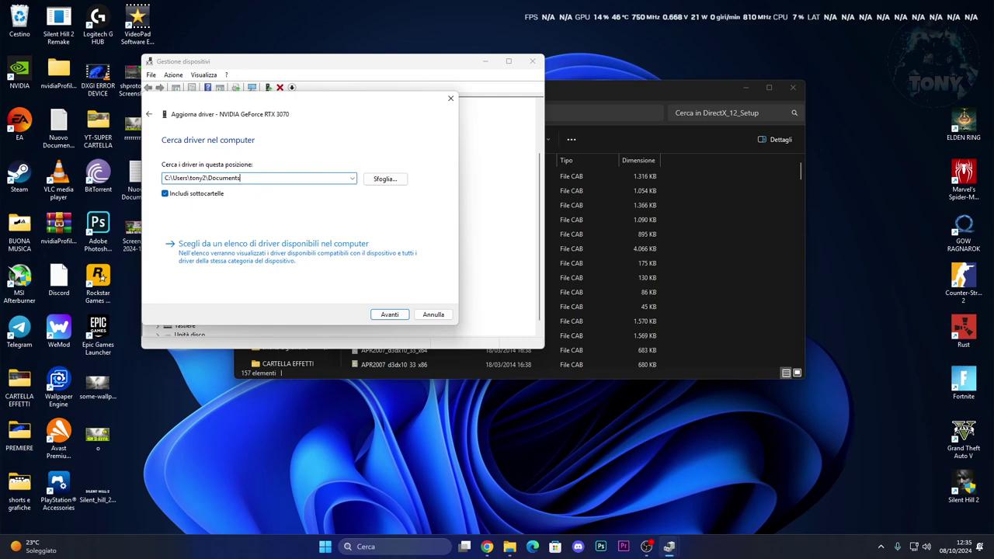
pyautogui.hotkey('ctrl', 'v')
pyautogui.click(439, 231)
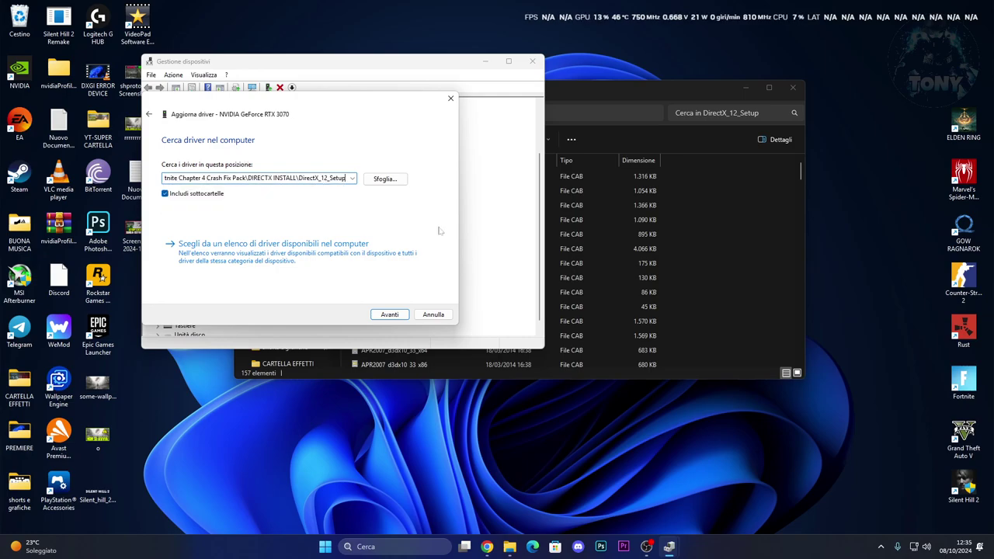
pyautogui.click(607, 106)
pyautogui.scroll(-5, 530, 263)
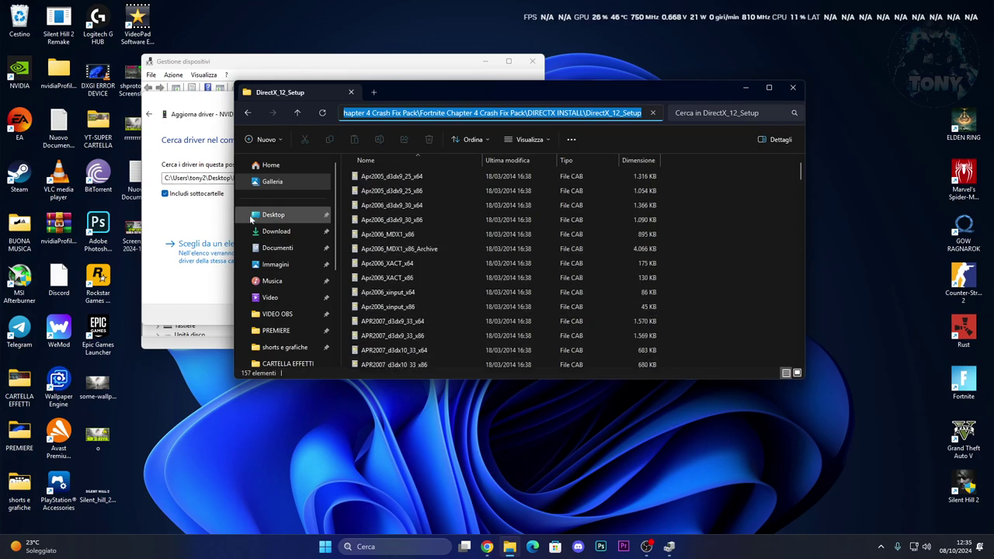
pyautogui.click(193, 308)
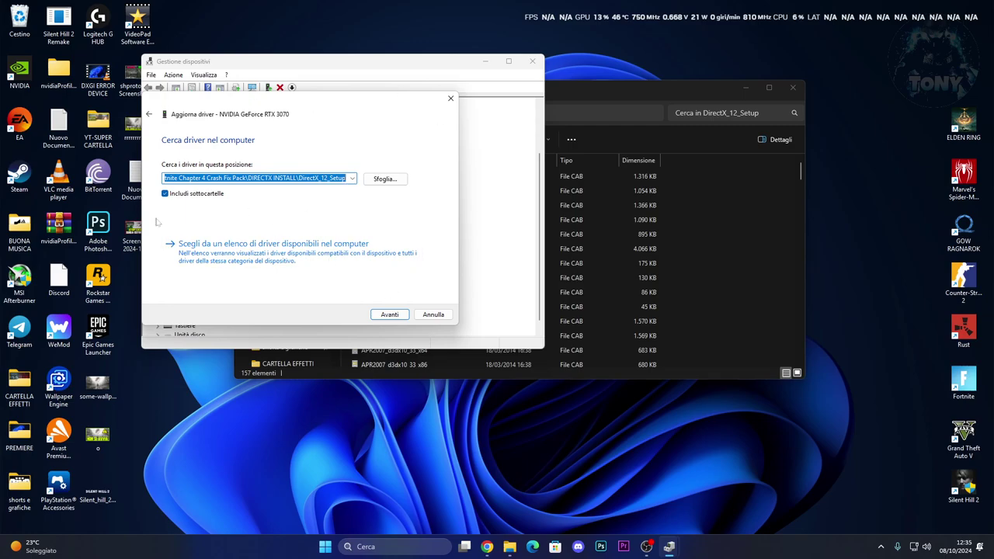
pyautogui.click(450, 98)
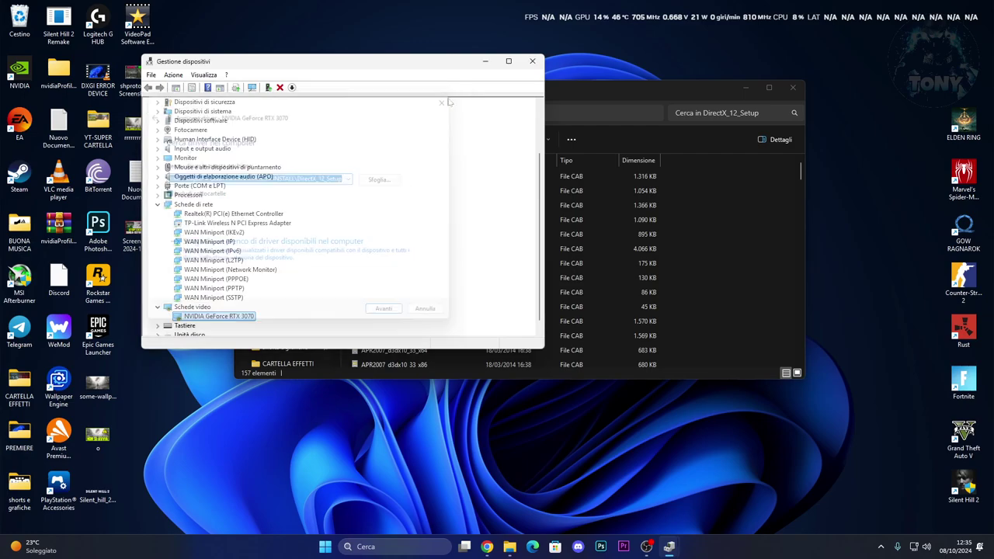
pyautogui.click(531, 61)
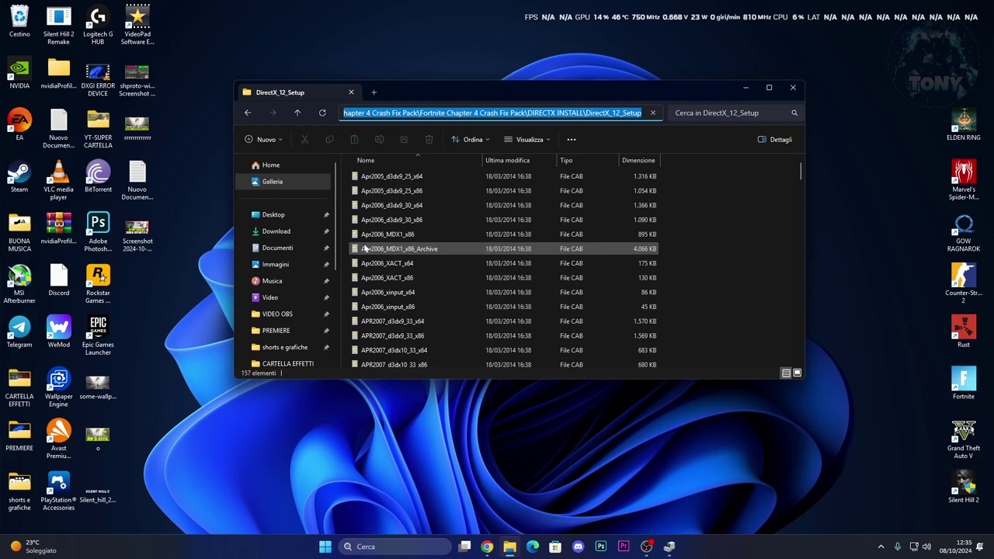
# Return to the inner Fortnite Chapter 4 Crash Fix Pack folder containing the DirectX and Microsoft Runtime subfolders.
pyautogui.click(248, 112)
pyautogui.click(248, 112)
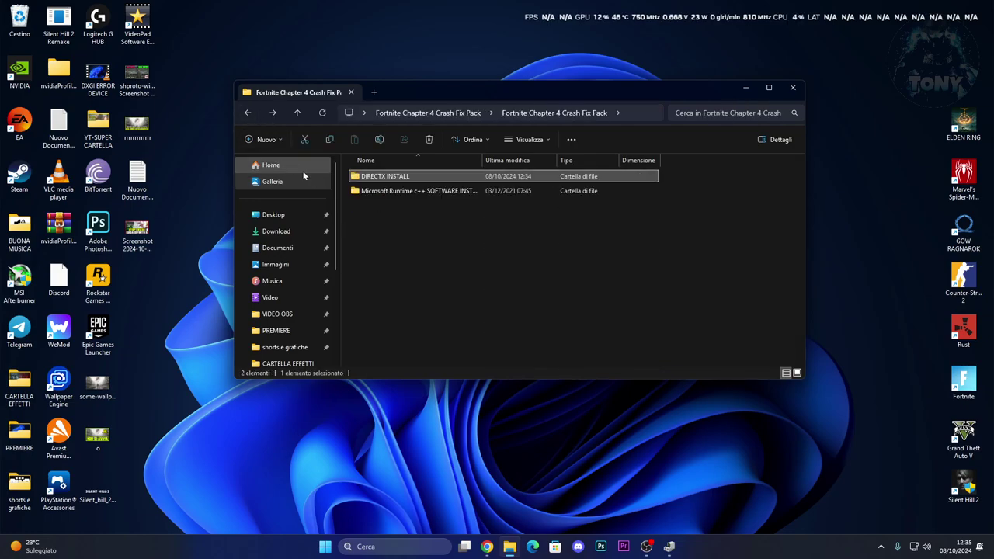
# Open the Microsoft Runtime c++ SOFTWARE INSTALL folder and run the install_all batch file.
pyautogui.doubleClick(418, 191)
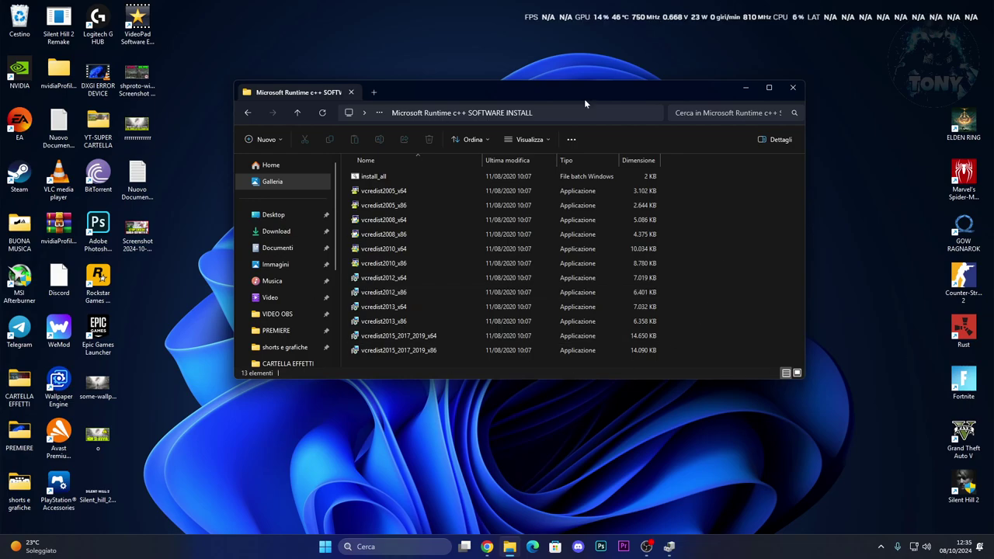
pyautogui.rightClick(399, 176)
pyautogui.click(431, 249)
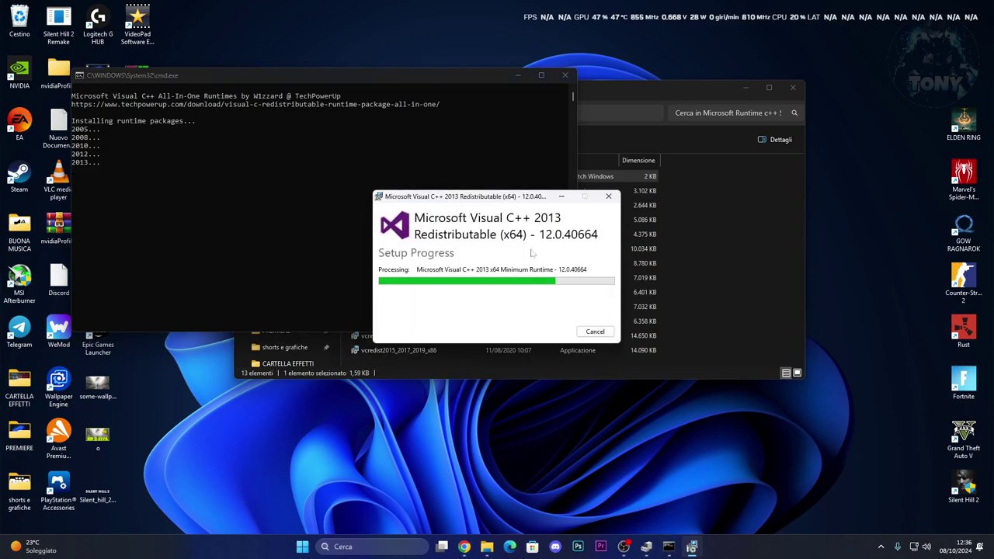
# In Chrome, search Google for "microsoft visual c++" and open the Microsoft Learn page on the latest supported Visual C++ downloads.
pyautogui.click(463, 547)
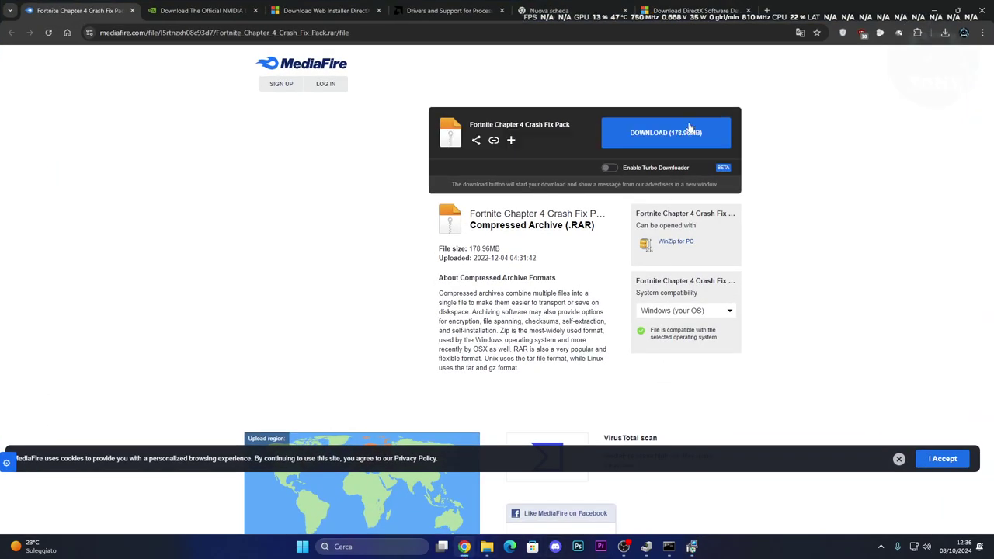
pyautogui.click(694, 9)
pyautogui.click(271, 32)
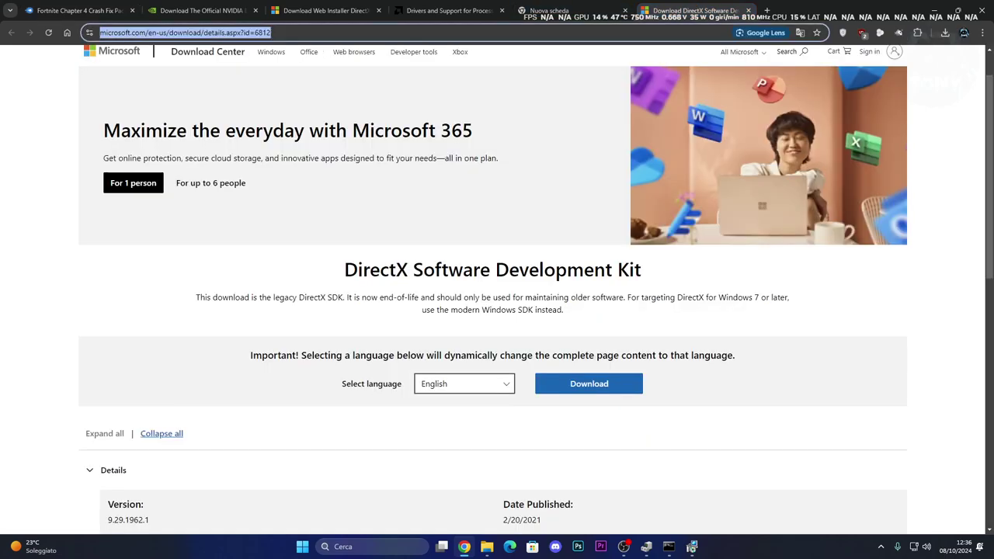
pyautogui.write('MICROSO')
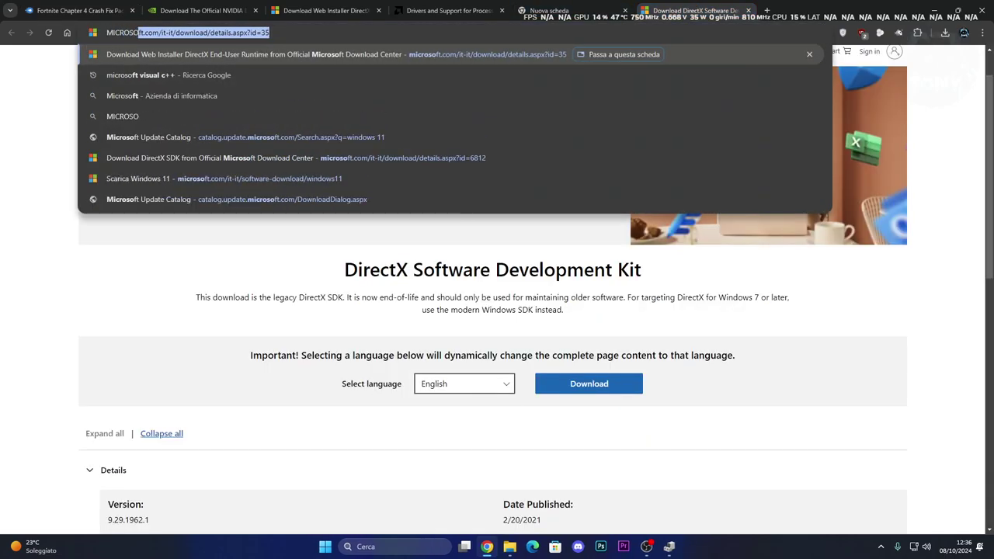
pyautogui.press('Down')
pyautogui.press('Return')
pyautogui.click(150, 159)
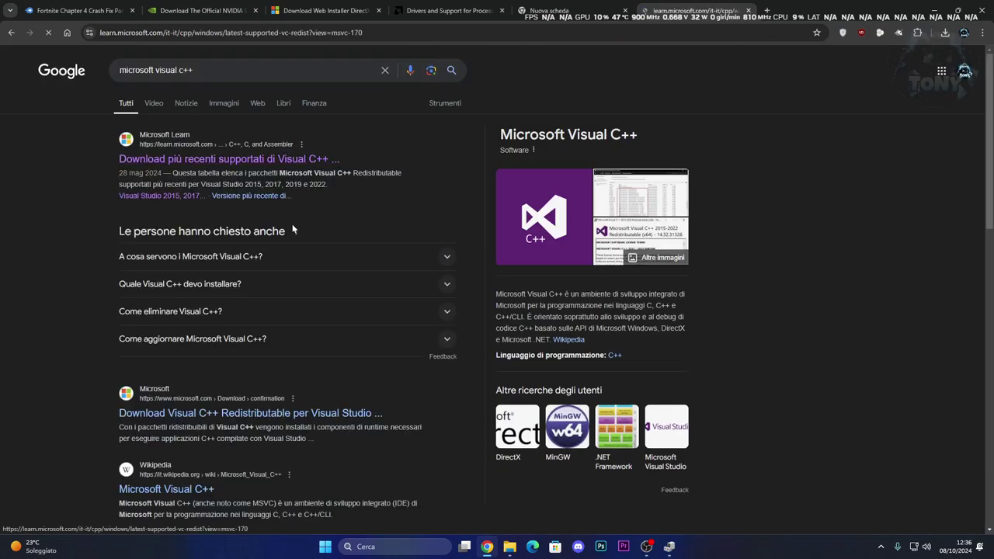
# Go to the Visual Studio 2015, 2017, 2019 and 2022 section and find the redistributable download links for each architecture.
pyautogui.scroll(-1, 516, 310)
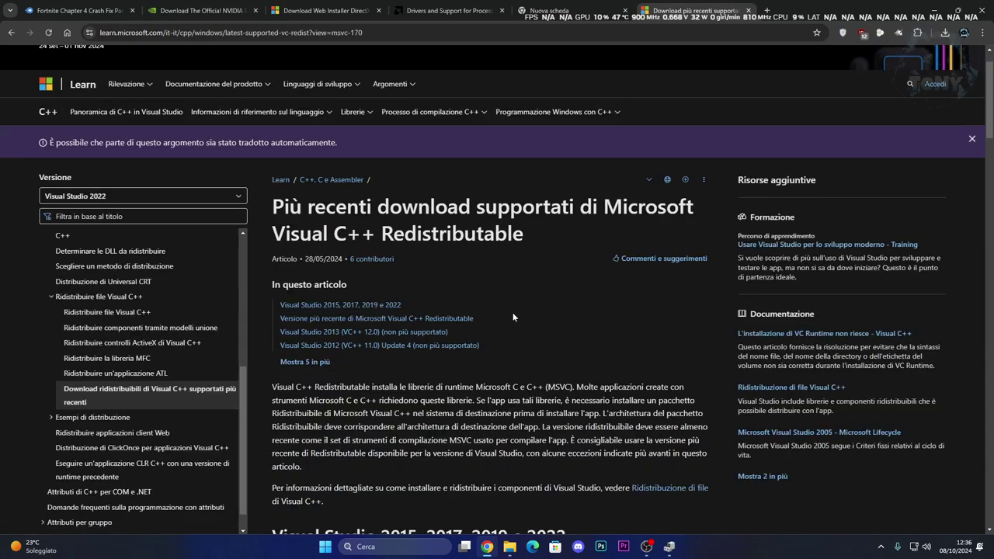
pyautogui.click(351, 304)
pyautogui.scroll(-1, 475, 324)
pyautogui.scroll(3, 329, 408)
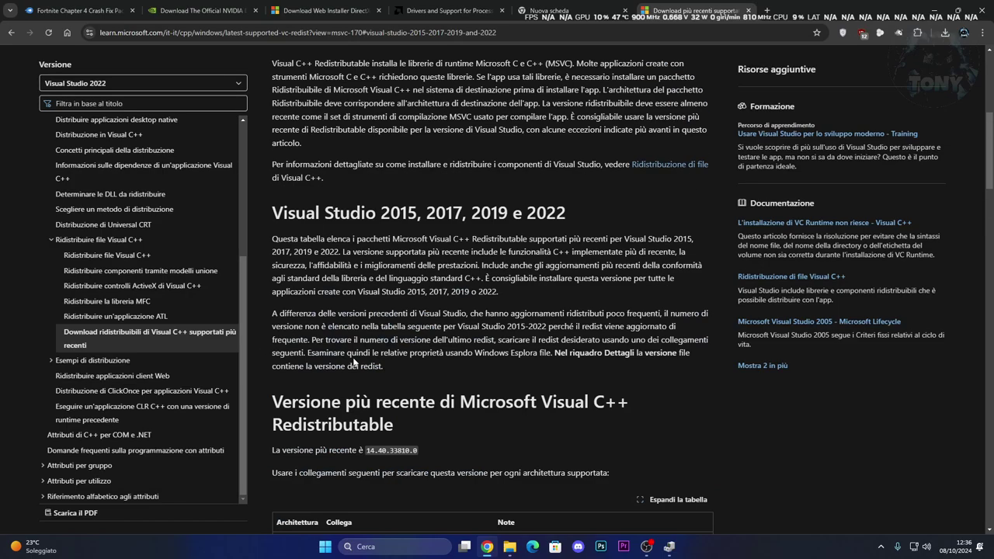
pyautogui.scroll(-3, 445, 270)
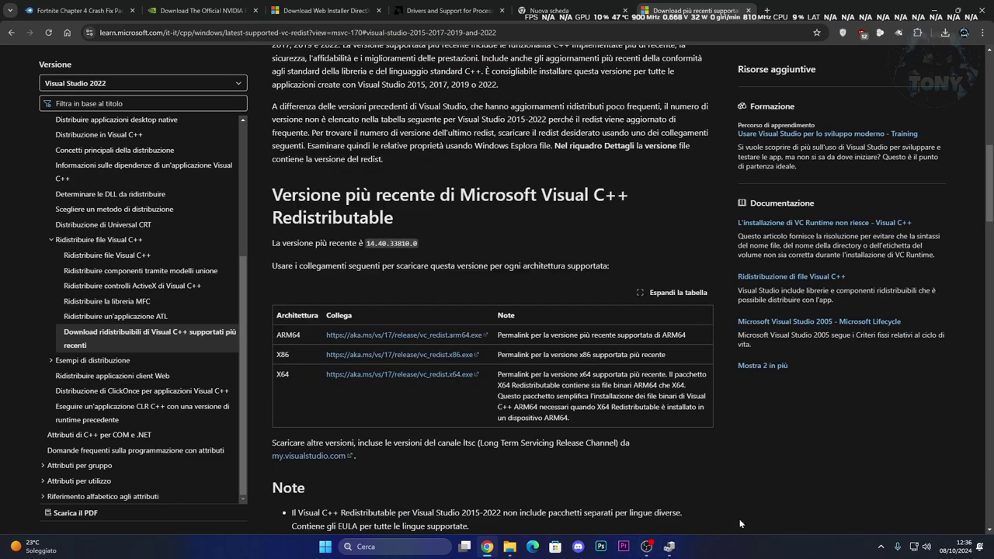
# Minimize the browser, close the Microsoft Runtime folder window, and leave Device Manager minimized to clear the desktop.
pyautogui.click(932, 10)
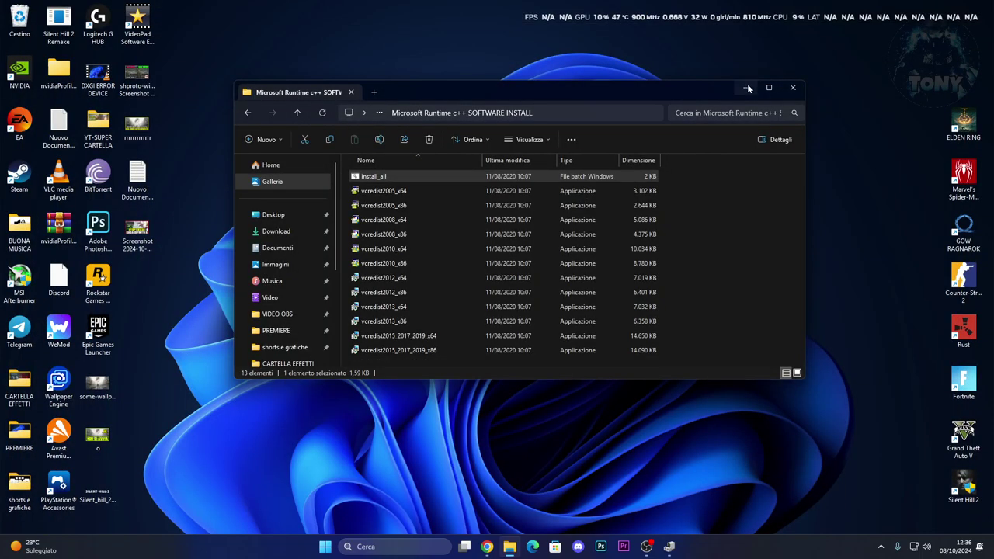
pyautogui.click(747, 87)
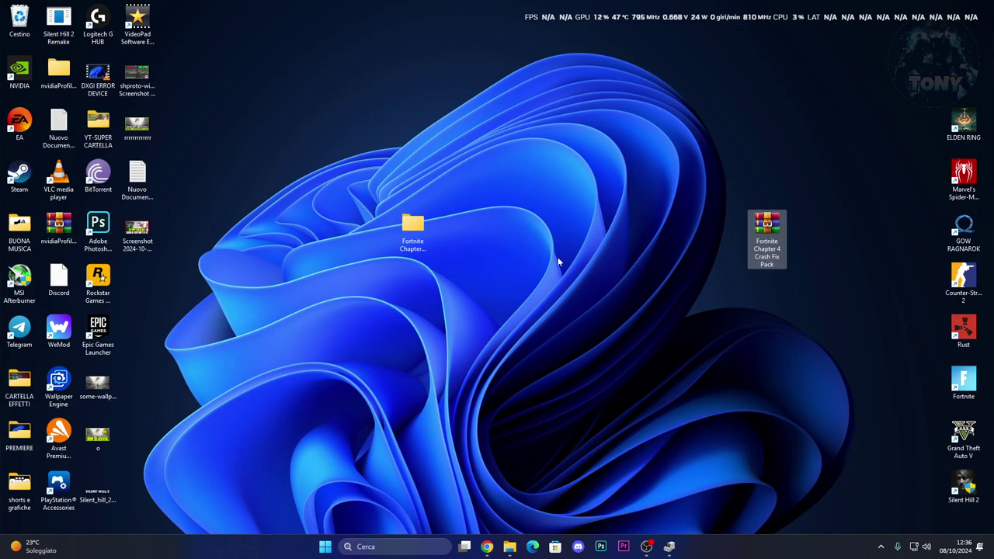
pyautogui.click(670, 545)
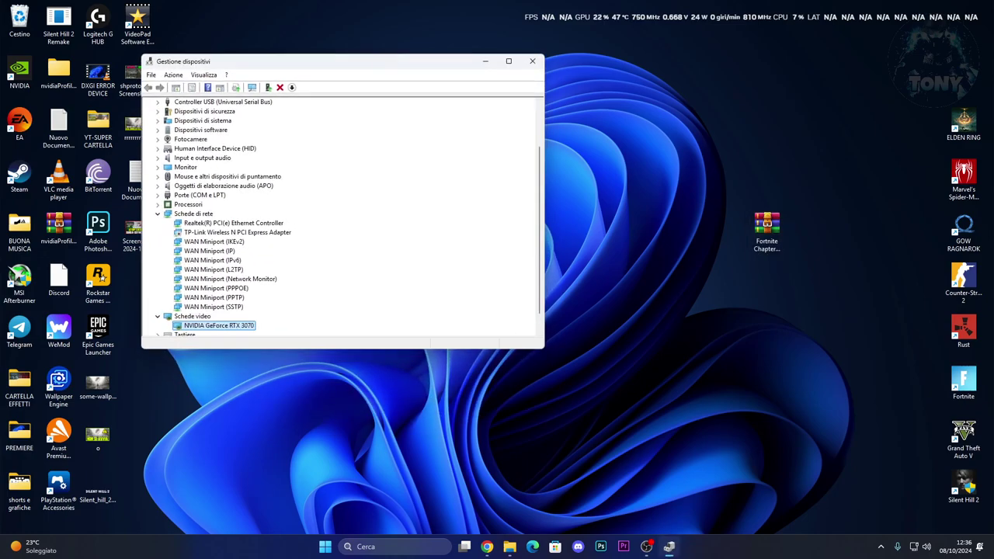
pyautogui.click(506, 546)
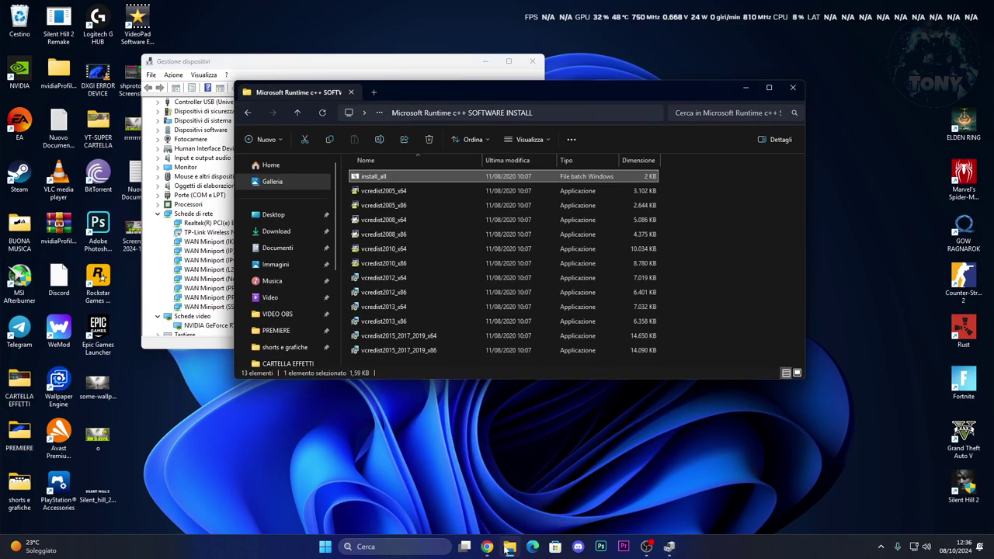
pyautogui.moveTo(615, 85); pyautogui.dragTo(593, 104)
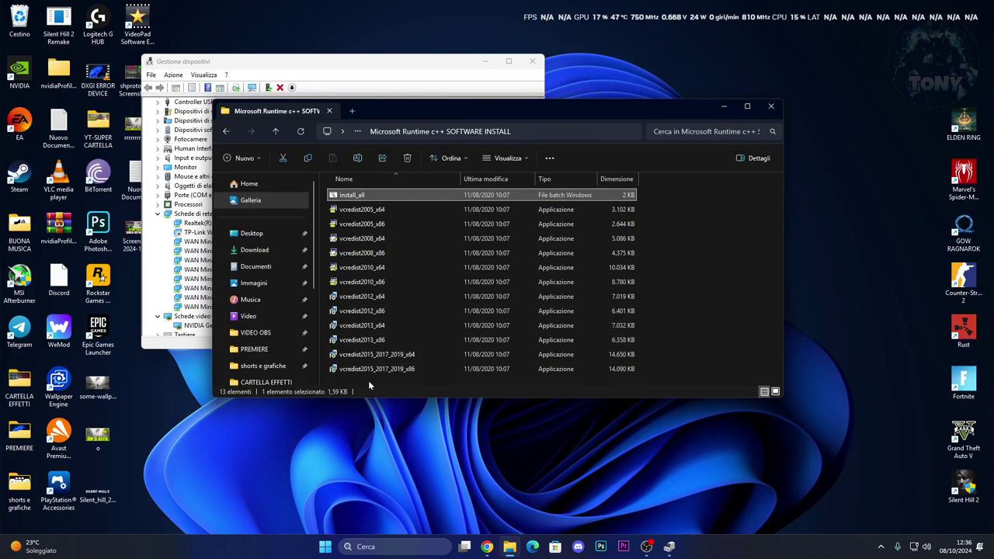
pyautogui.click(770, 106)
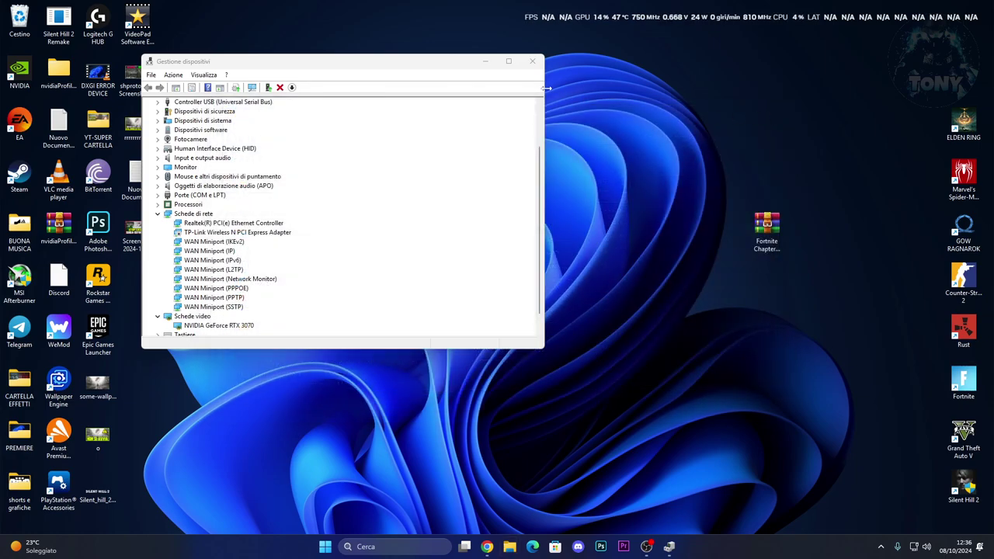
pyautogui.click(484, 62)
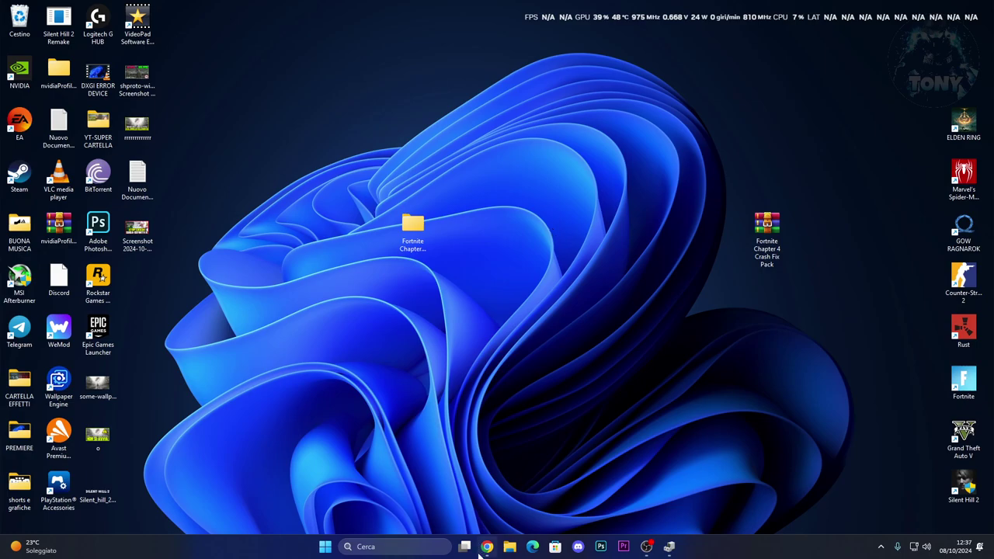
# Return to Chrome and download the X86 and X64 Visual C++ Redistributable files from the Microsoft Learn table.
pyautogui.click(487, 548)
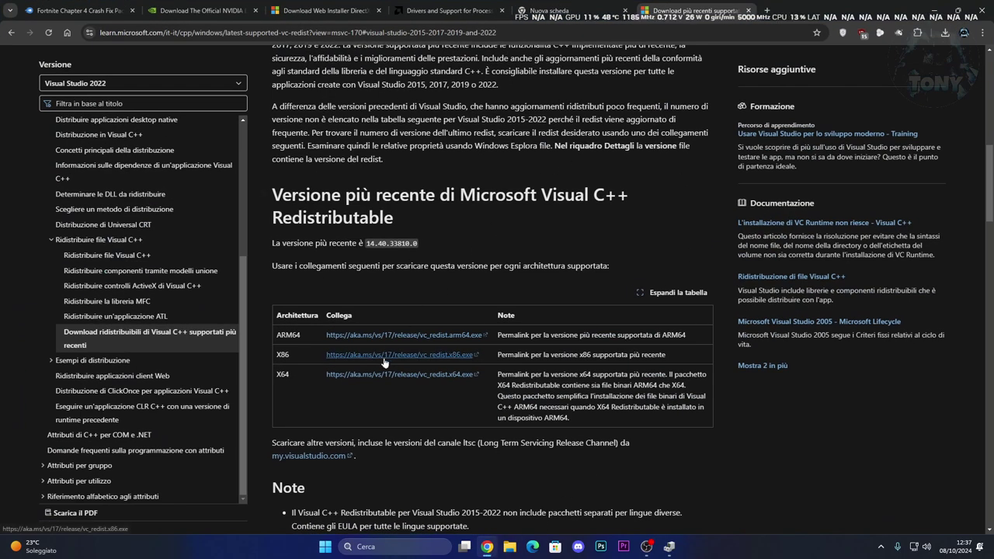
pyautogui.click(379, 357)
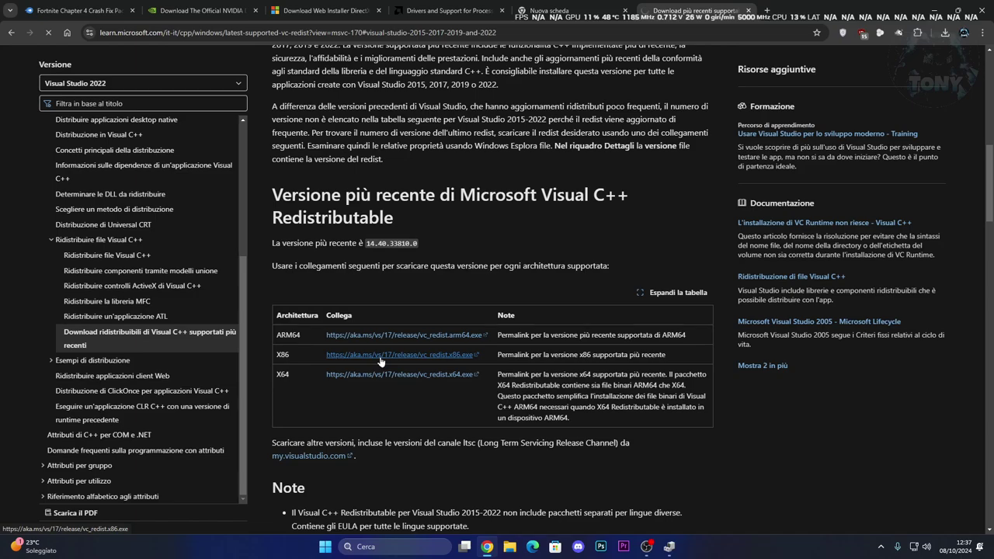
pyautogui.click(945, 33)
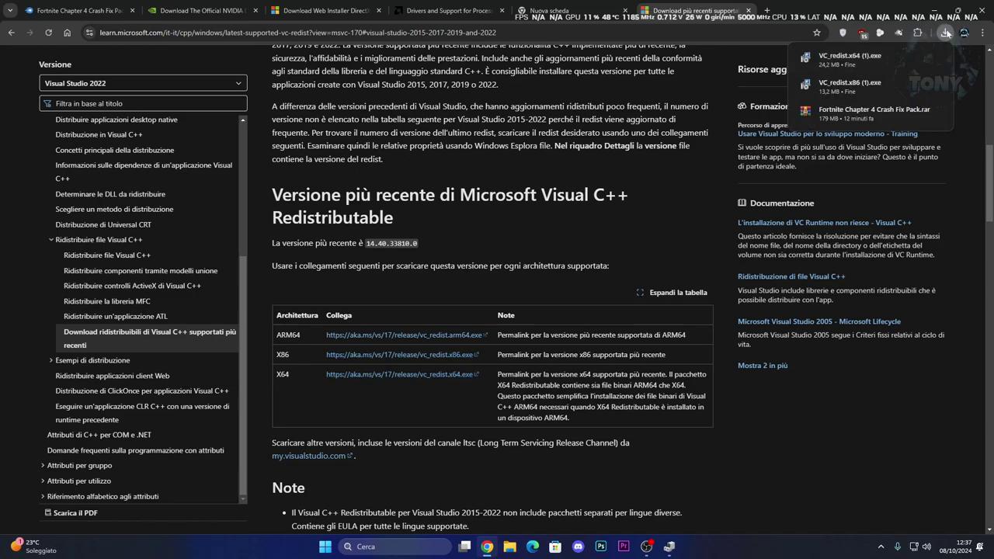
# Launch the downloaded x86 and x64 Visual C++ 2015-2022 Redistributable installers side by side, and cancel both without changing the installation.
pyautogui.click(866, 68)
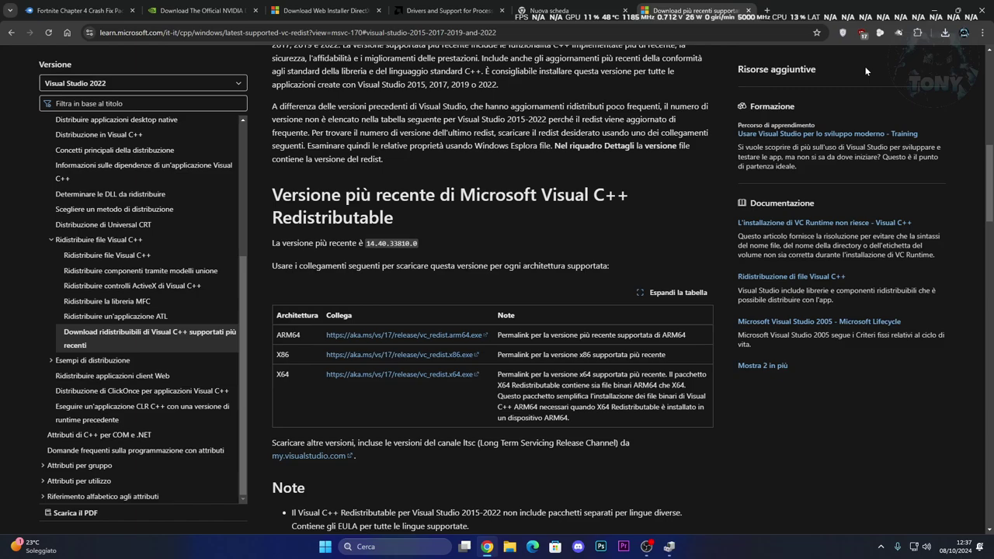
pyautogui.click(864, 73)
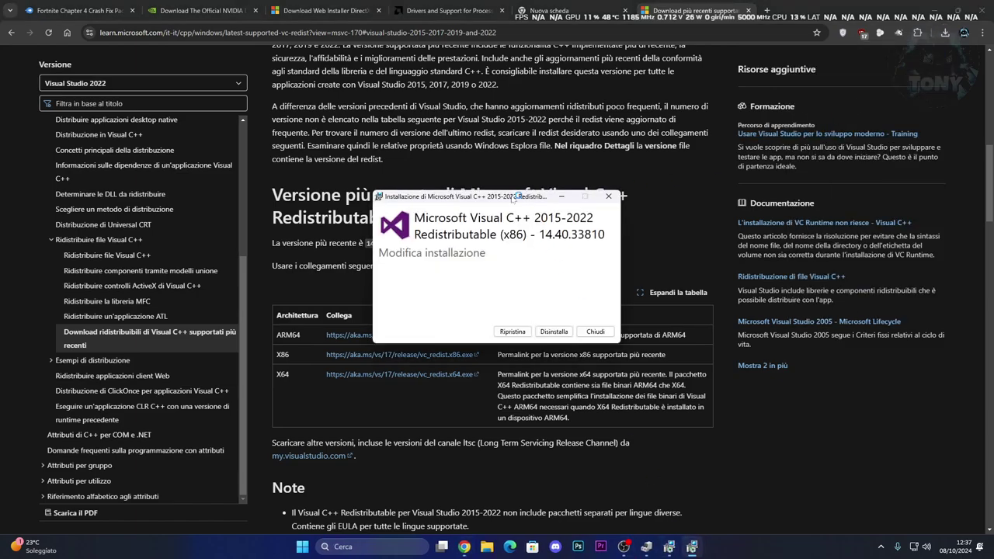
pyautogui.click(675, 547)
pyautogui.moveTo(482, 186); pyautogui.dragTo(599, 184)
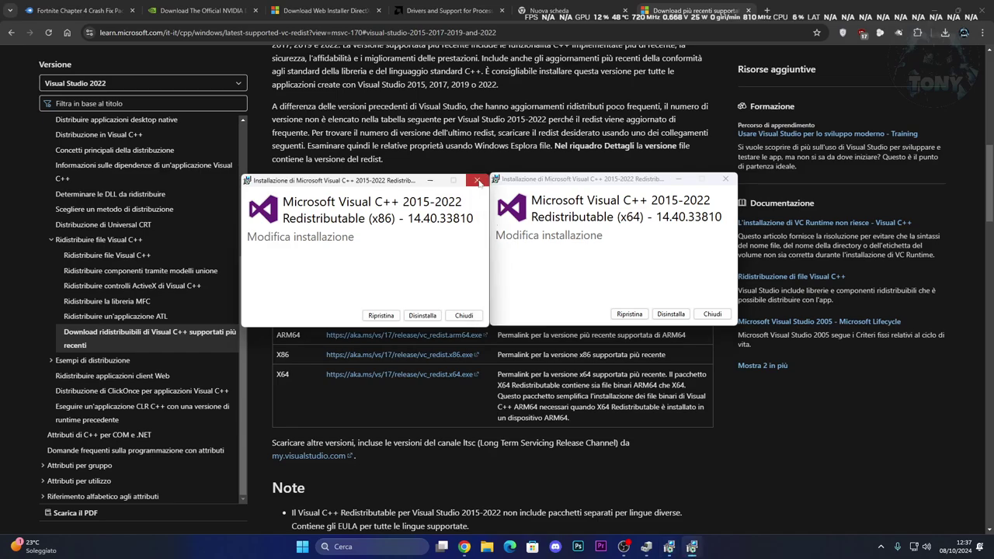
pyautogui.click(476, 180)
pyautogui.click(533, 298)
pyautogui.click(725, 178)
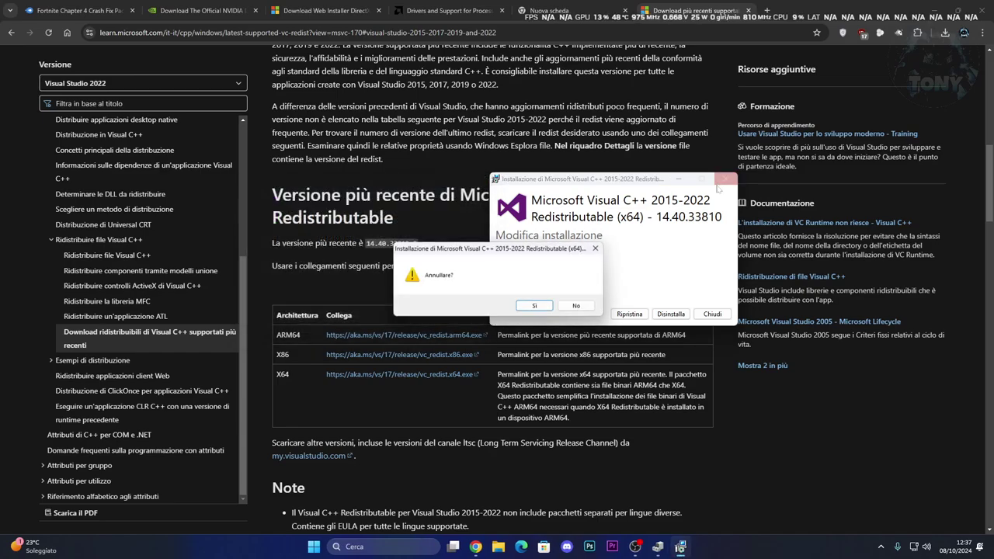
pyautogui.click(534, 307)
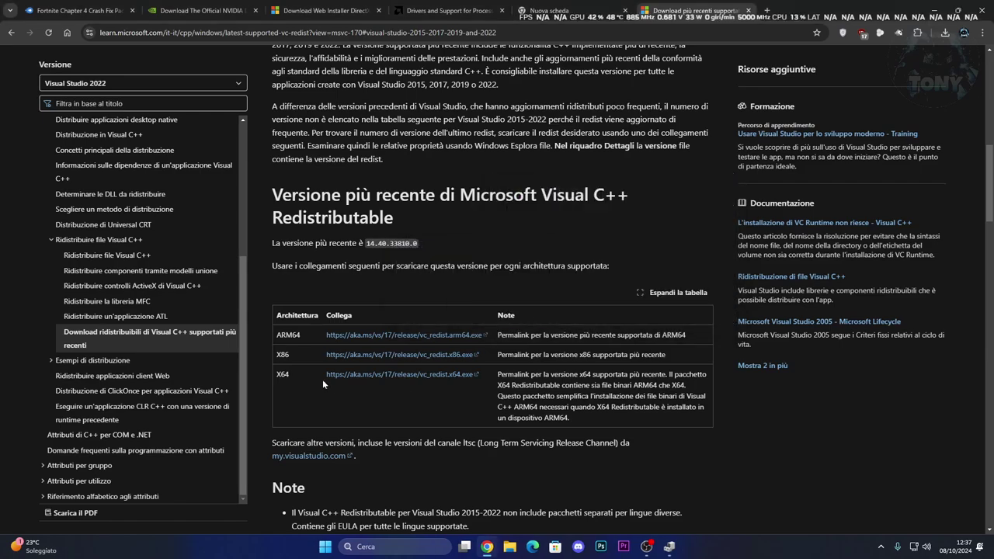
# Compare the NVIDIA and AMD driver download pages, and review NVIDIA's latest downloads and Manual Driver Search options.
pyautogui.click(215, 6)
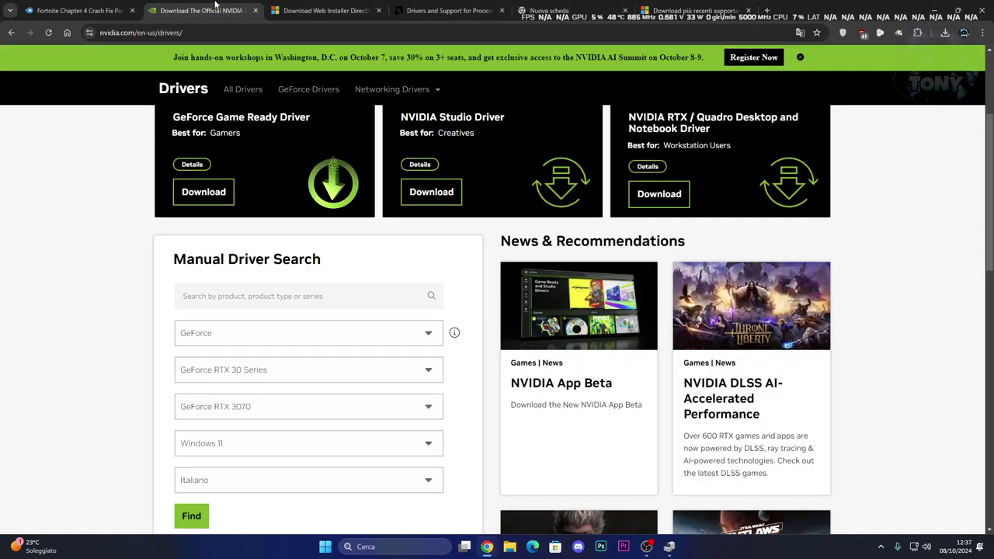
pyautogui.click(450, 10)
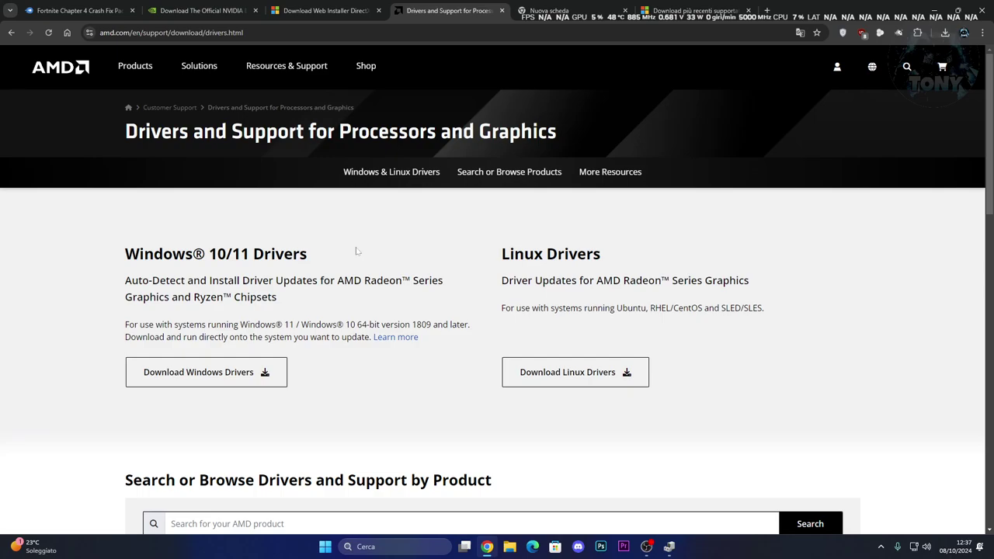
pyautogui.click(200, 6)
pyautogui.scroll(3, 461, 281)
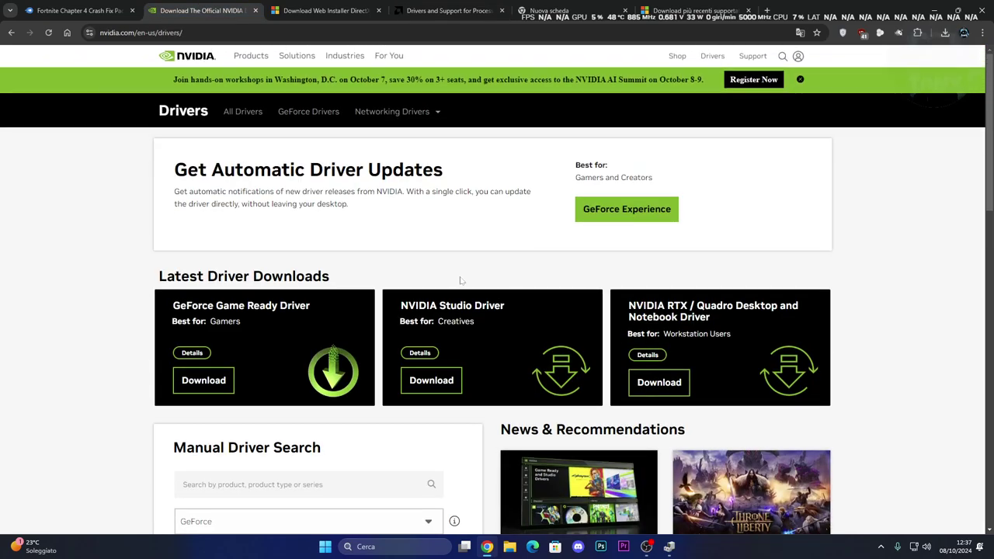
pyautogui.scroll(-4, 460, 281)
pyautogui.scroll(1, 460, 281)
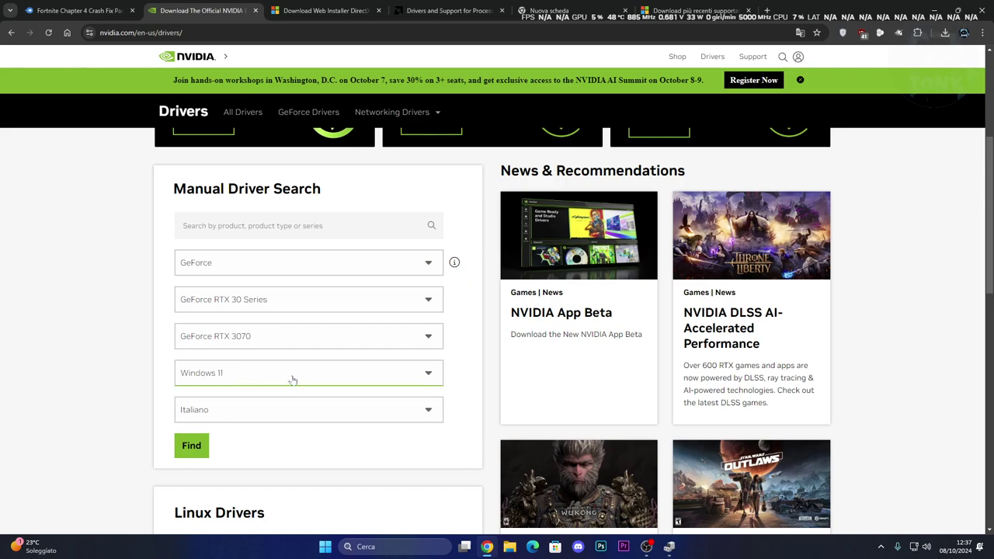
# Run dxdiag from Windows search, examine the graphics card's display and DirectX details, and close the tool to return to NVIDIA's driver page.
pyautogui.click(373, 548)
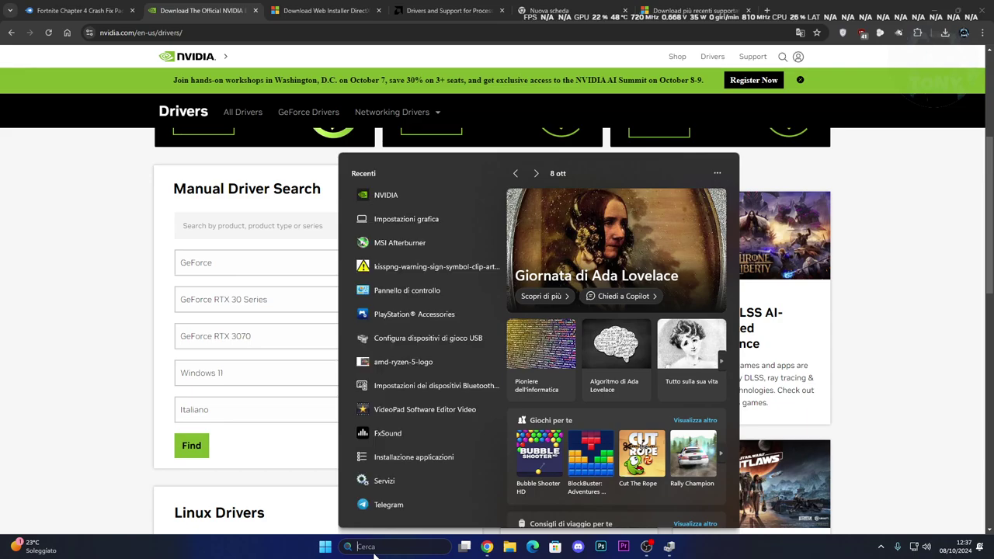
pyautogui.write('DXDiag')
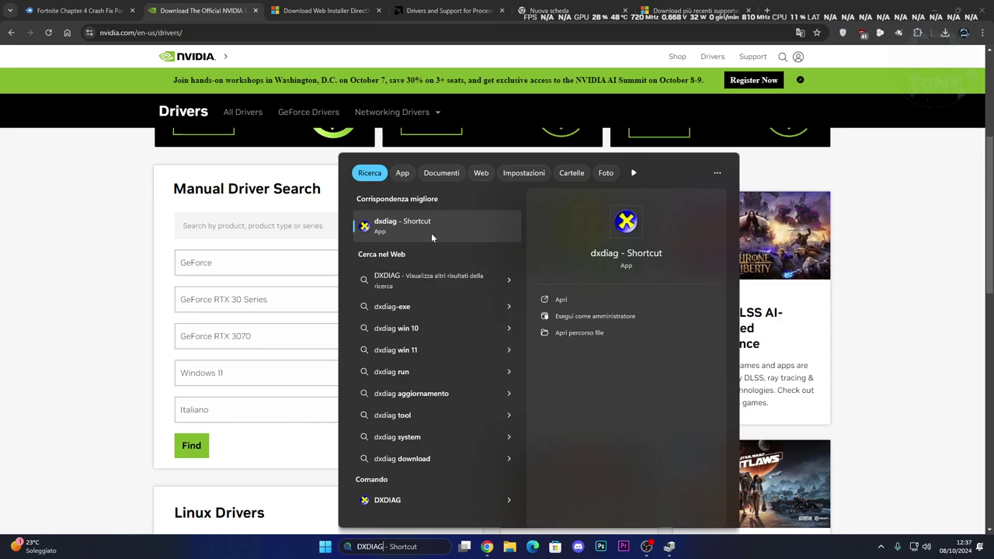
pyautogui.click(378, 227)
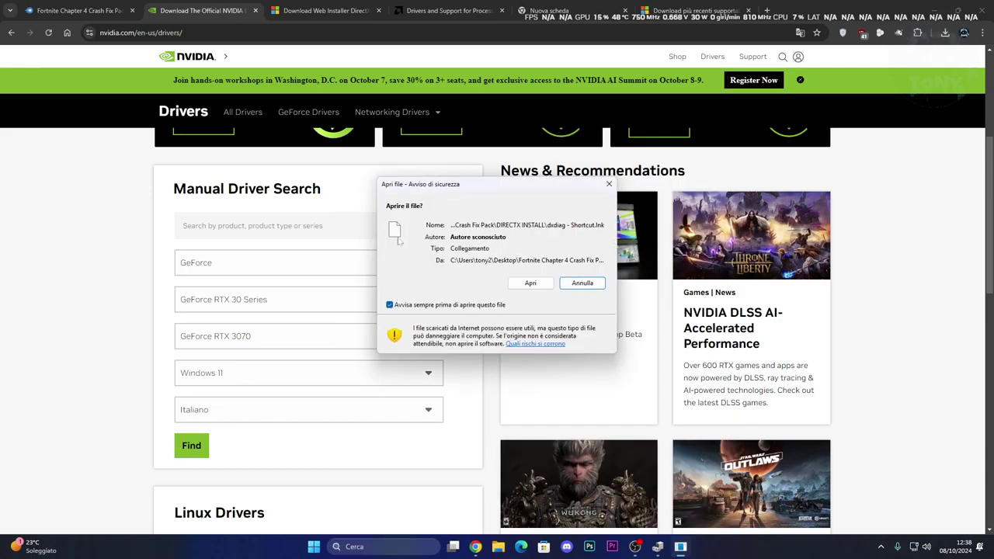
pyautogui.click(528, 283)
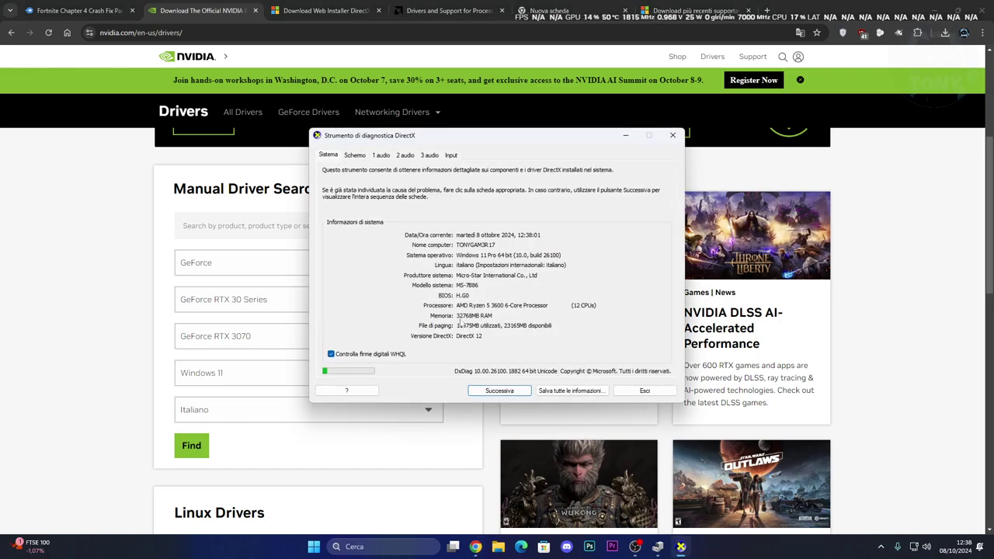
pyautogui.click(357, 156)
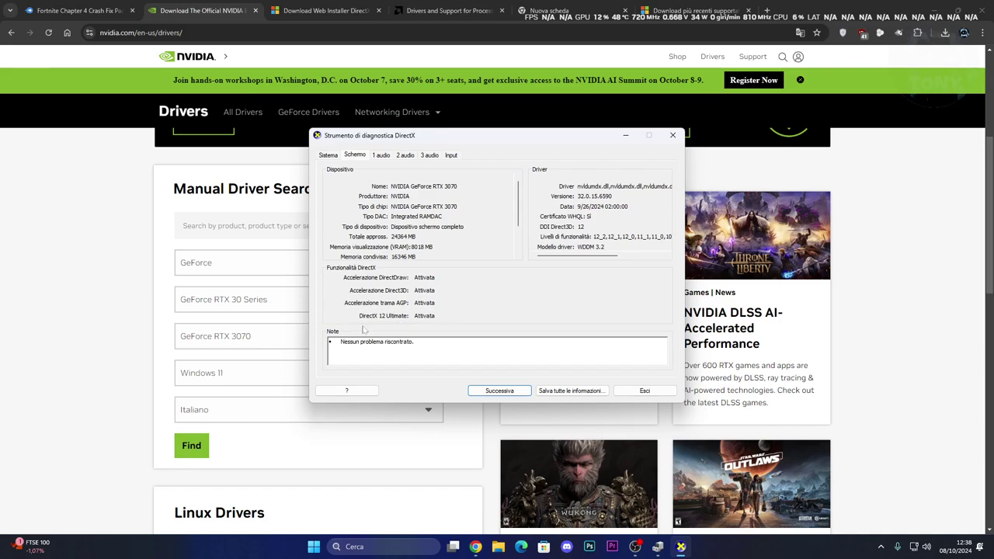
pyautogui.click(673, 136)
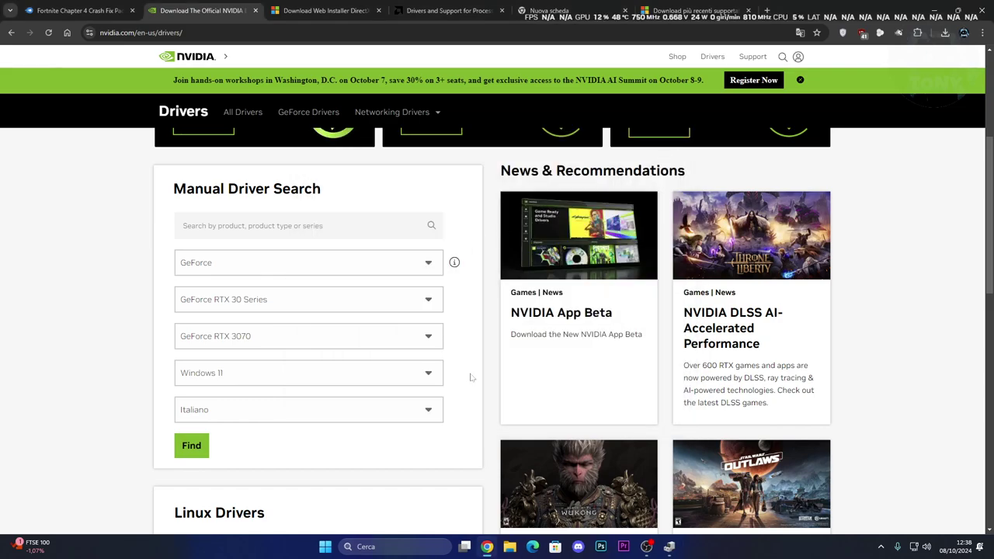
pyautogui.scroll(3, 470, 378)
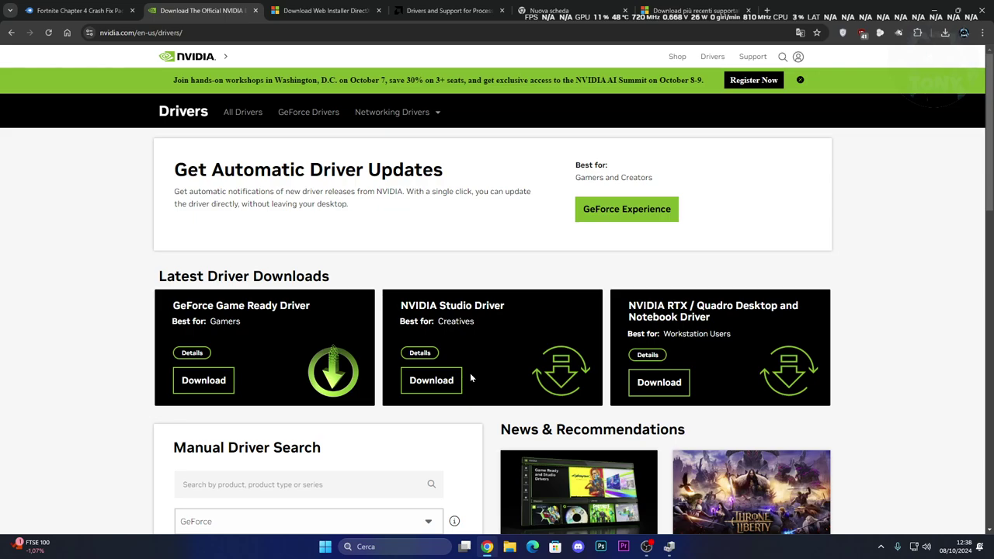
# Search NVIDIA's Manual Driver Search for GeForce RTX 3070 drivers on Windows 11 and review the Game Ready and Studio results.
pyautogui.scroll(-4, 469, 377)
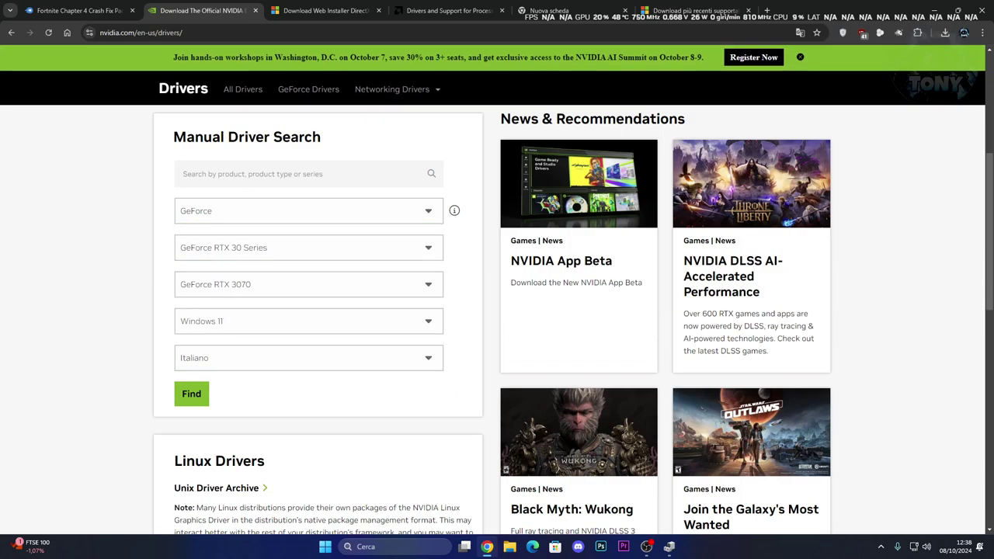
pyautogui.click(194, 398)
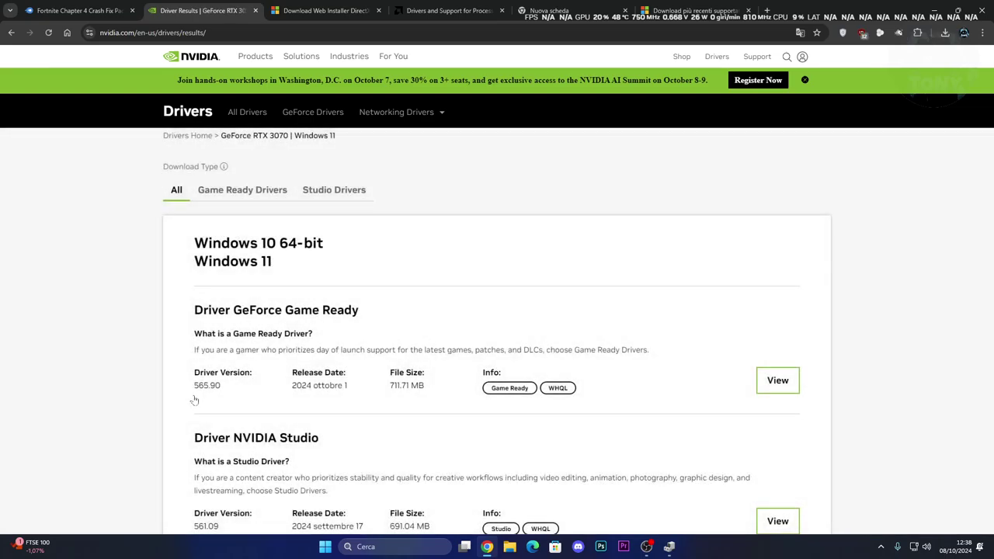
pyautogui.scroll(-1, 497, 310)
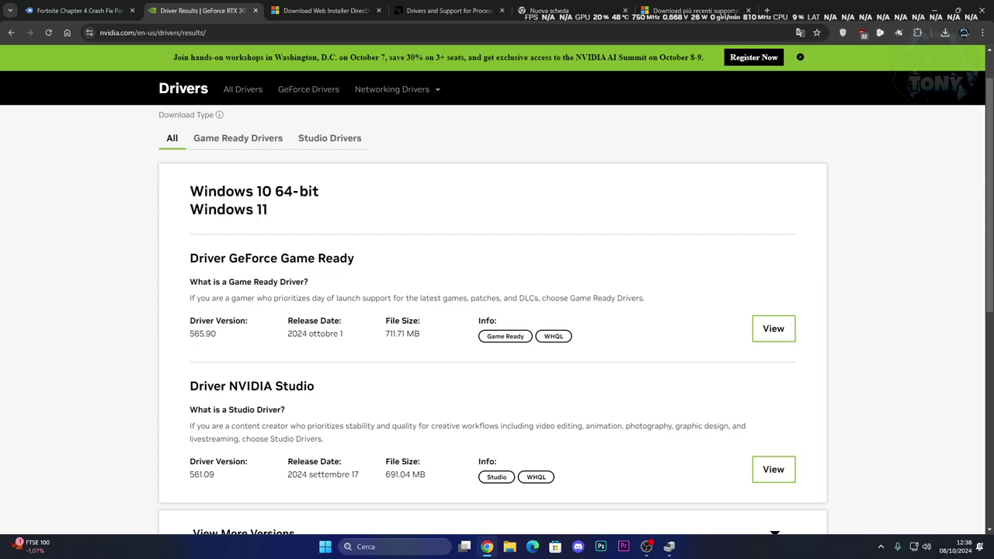
pyautogui.scroll(-1, 262, 342)
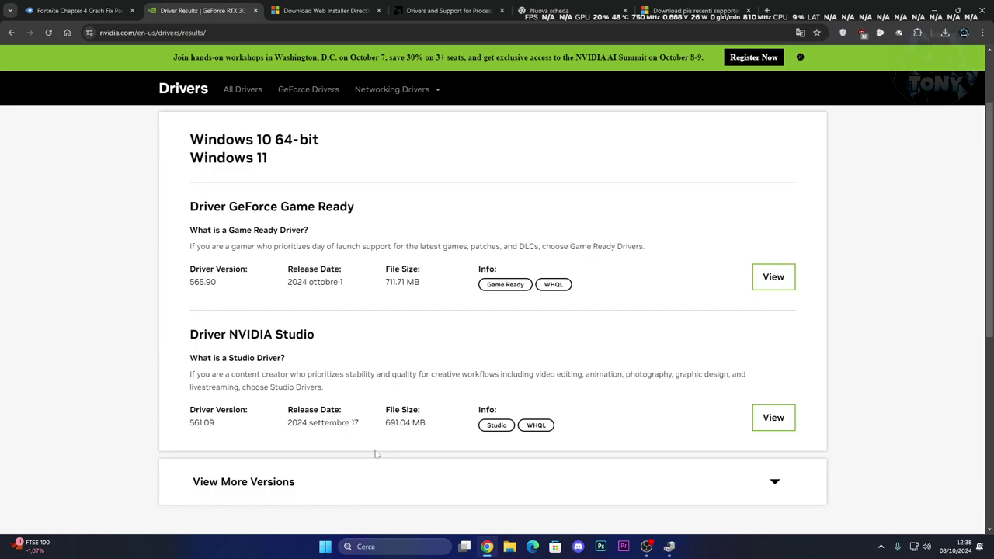
pyautogui.scroll(1, 234, 405)
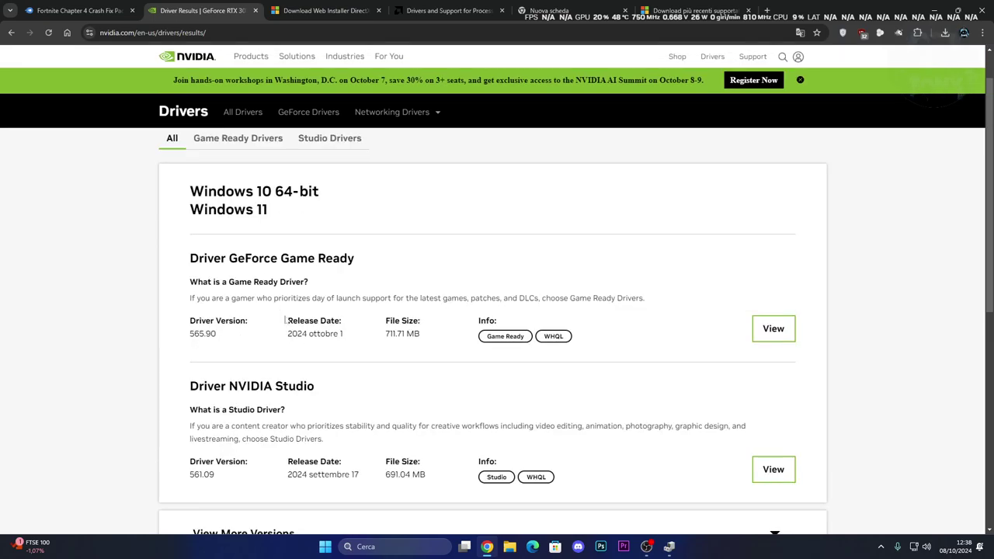
pyautogui.click(768, 334)
pyautogui.click(393, 112)
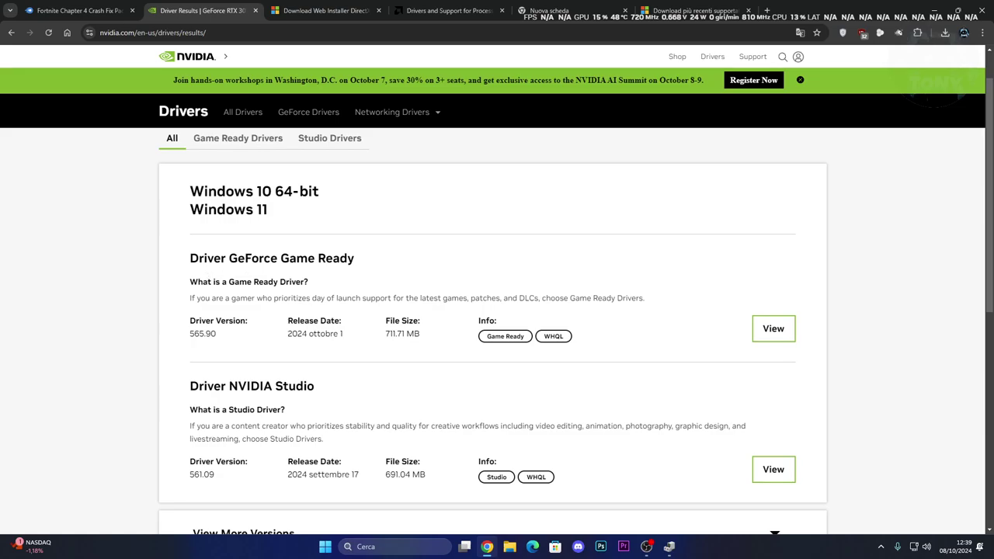
# Return to AMD's driver support page and browse products by choosing Graphics and the Radeon RX family.
pyautogui.click(444, 10)
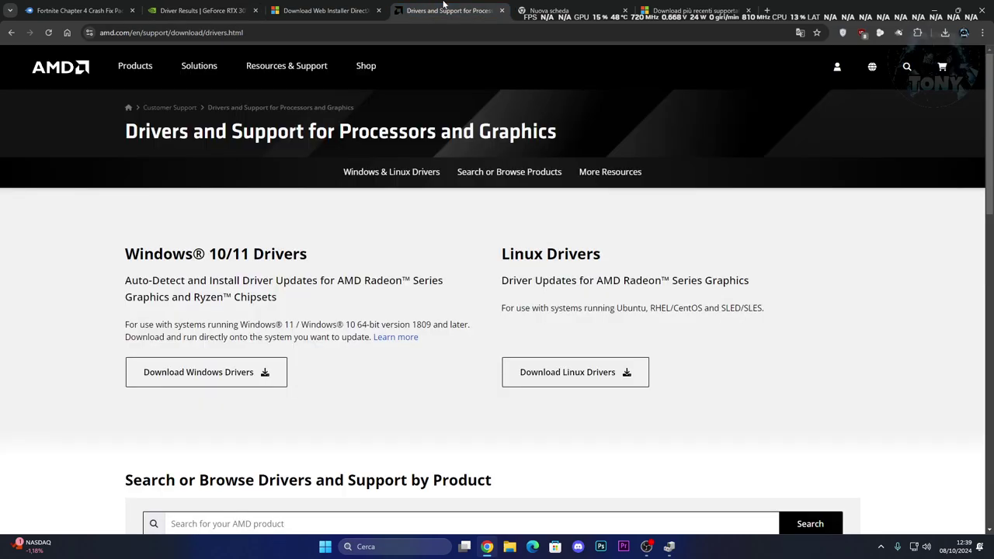
pyautogui.scroll(-3, 333, 356)
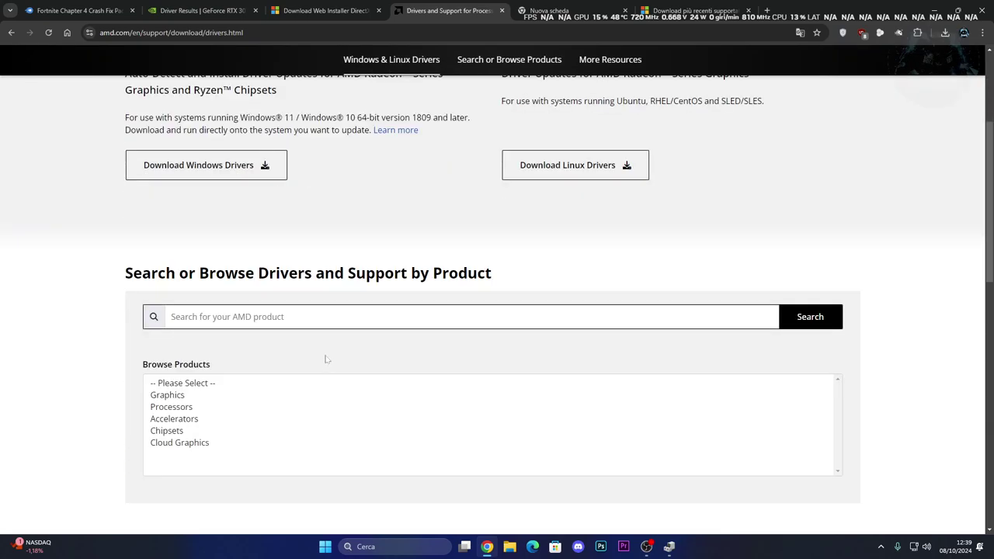
pyautogui.scroll(2, 326, 359)
pyautogui.scroll(-2, 327, 359)
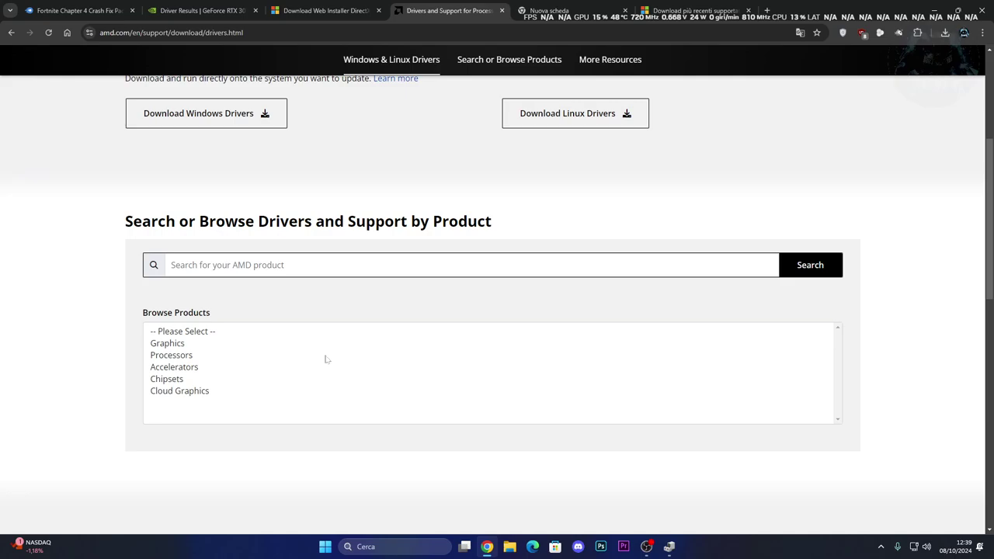
pyautogui.click(163, 344)
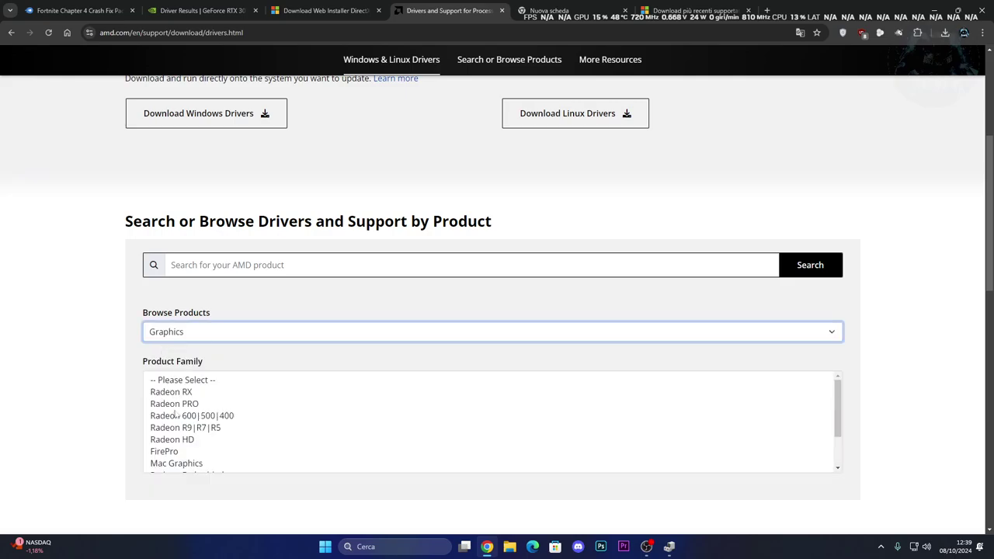
pyautogui.scroll(-3, 175, 415)
pyautogui.scroll(3, 175, 415)
pyautogui.scroll(-3, 175, 426)
pyautogui.scroll(3, 172, 426)
pyautogui.click(166, 397)
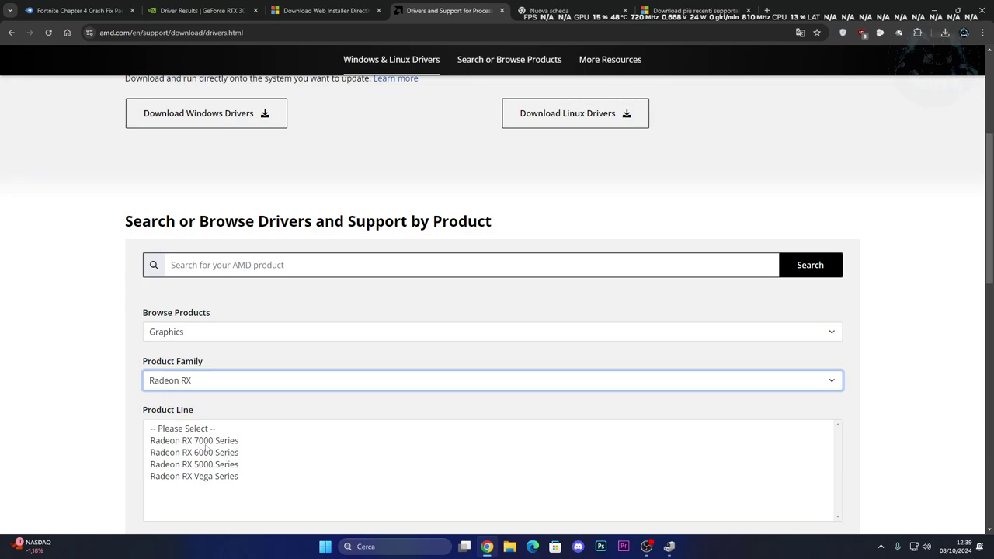
# Submit the Radeon RX 5000 Series model AMD Radeon RX 5700 XT and expand its Windows 11 64-Bit Edition drivers.
pyautogui.click(194, 464)
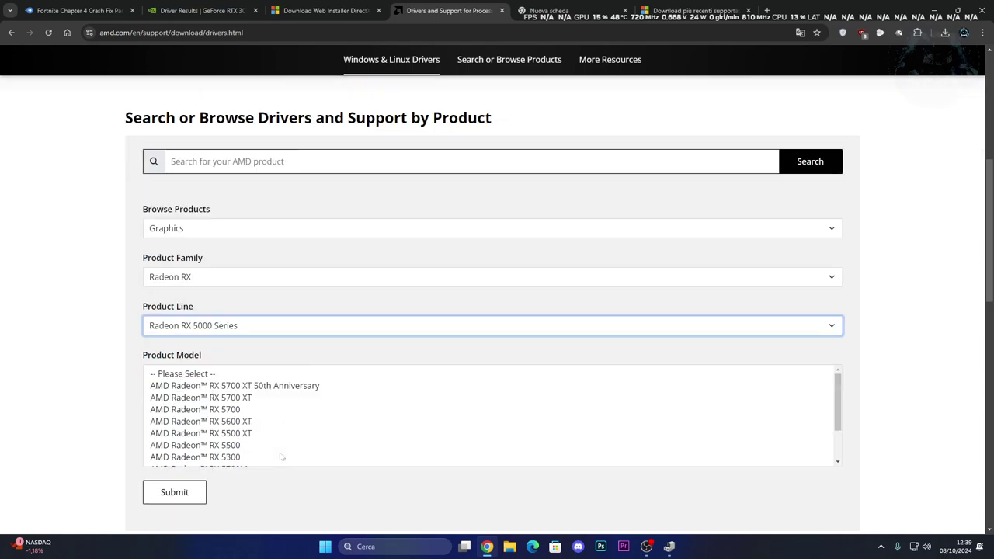
pyautogui.scroll(-2, 203, 419)
pyautogui.click(224, 399)
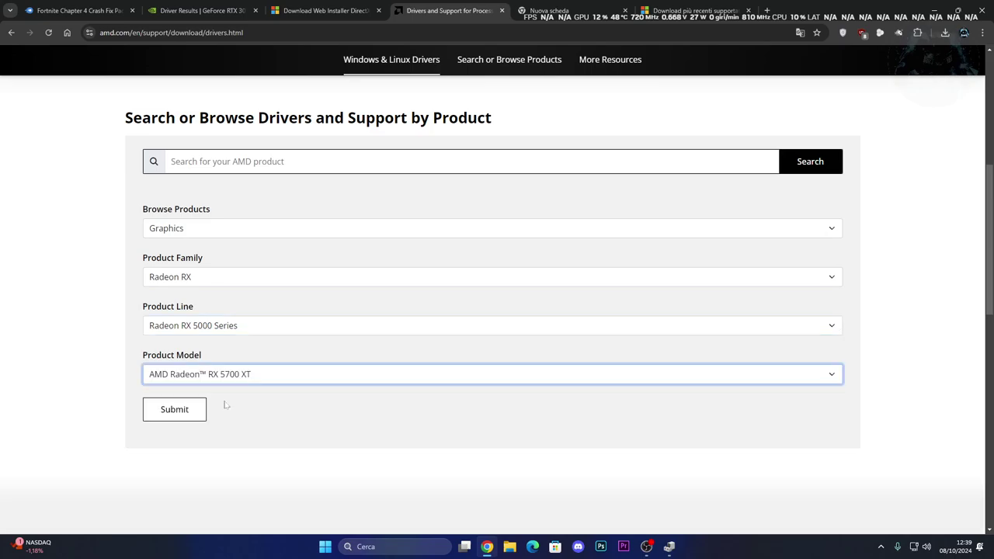
pyautogui.click(200, 410)
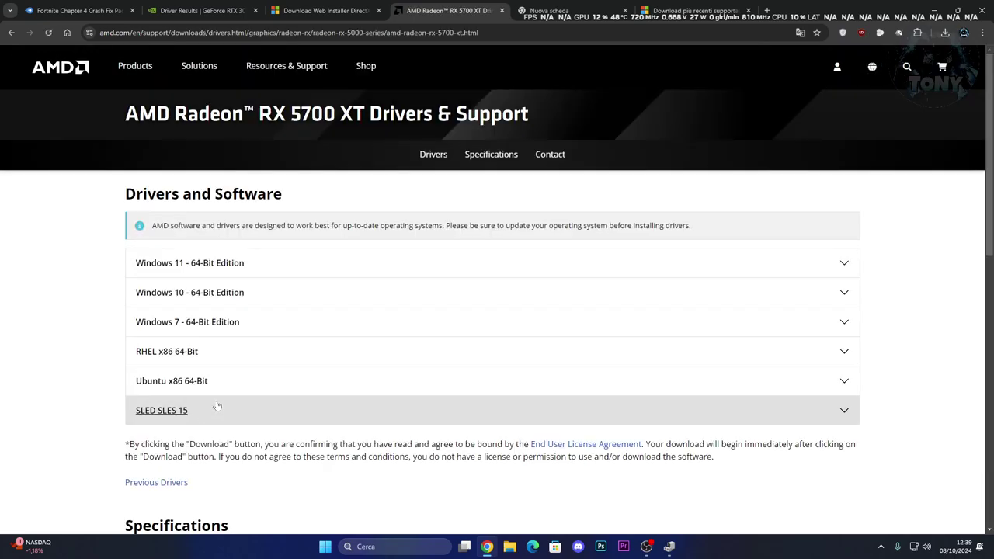
pyautogui.click(450, 261)
pyautogui.scroll(-2, 429, 341)
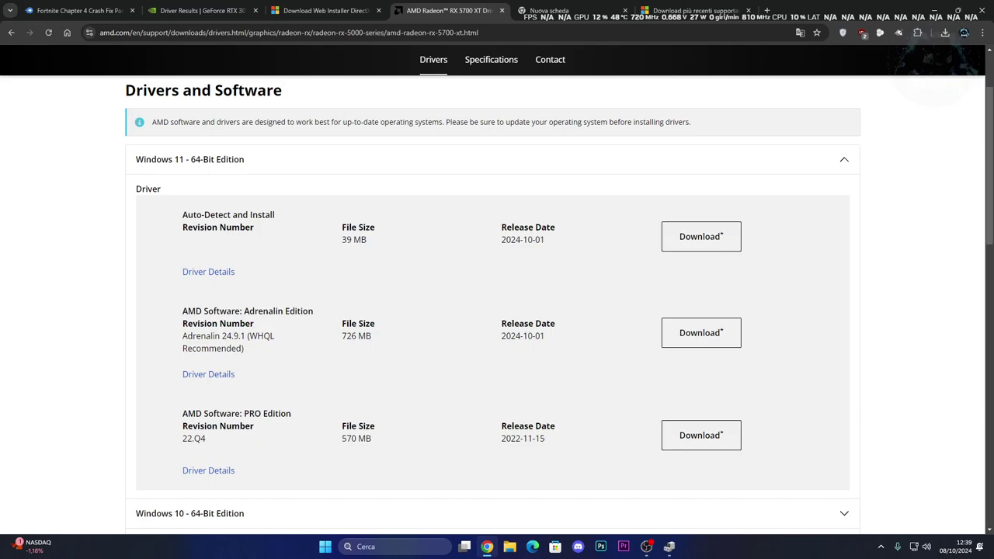
# Search Windows for AMD ADRENALIN EDITION, look through the web preview, and close the search.
pyautogui.click(382, 546)
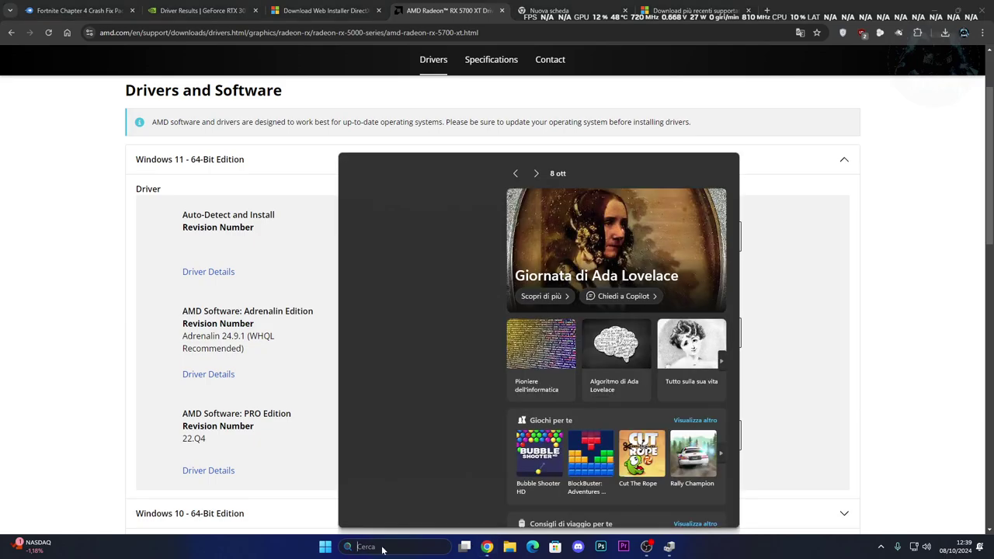
pyautogui.write('AMD AD')
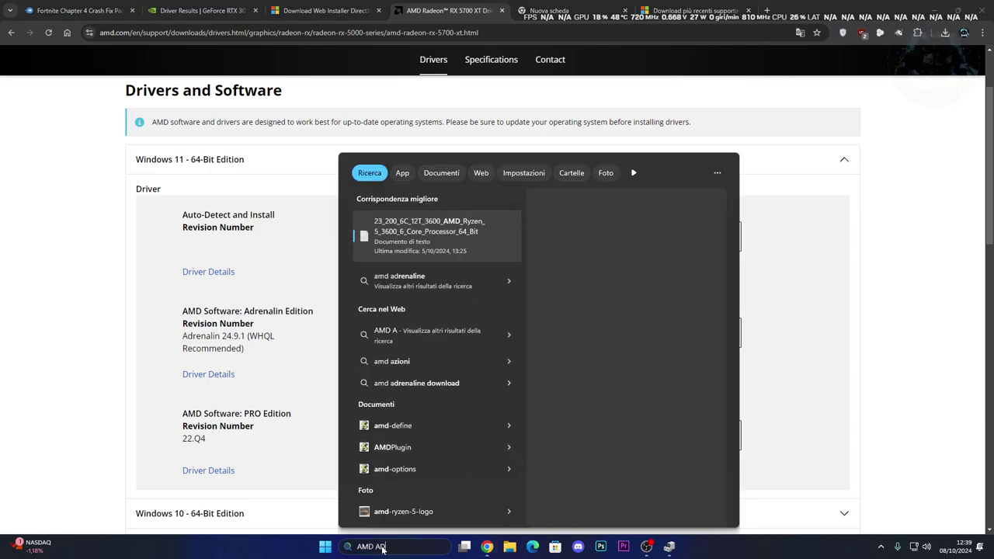
pyautogui.write('RENALIN EDITIO')
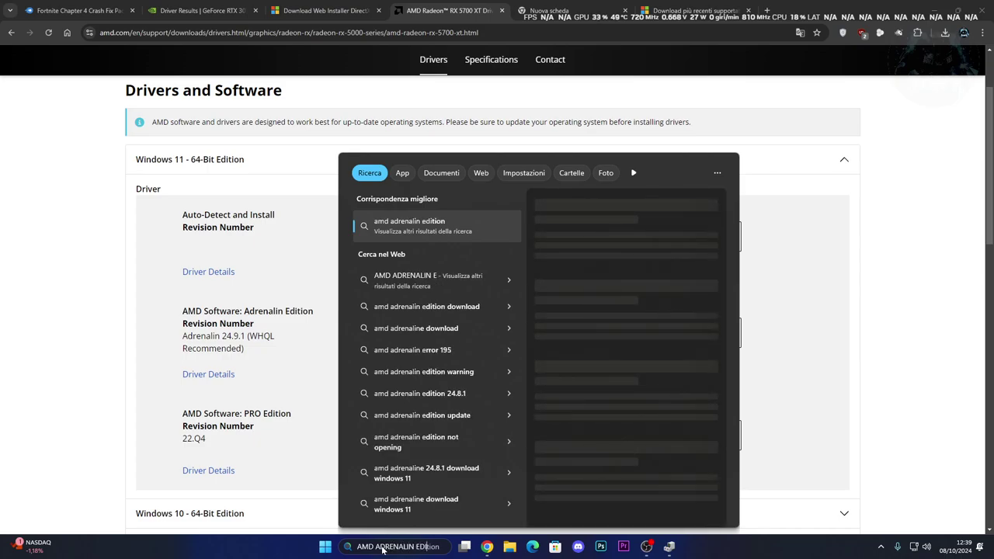
pyautogui.write('N')
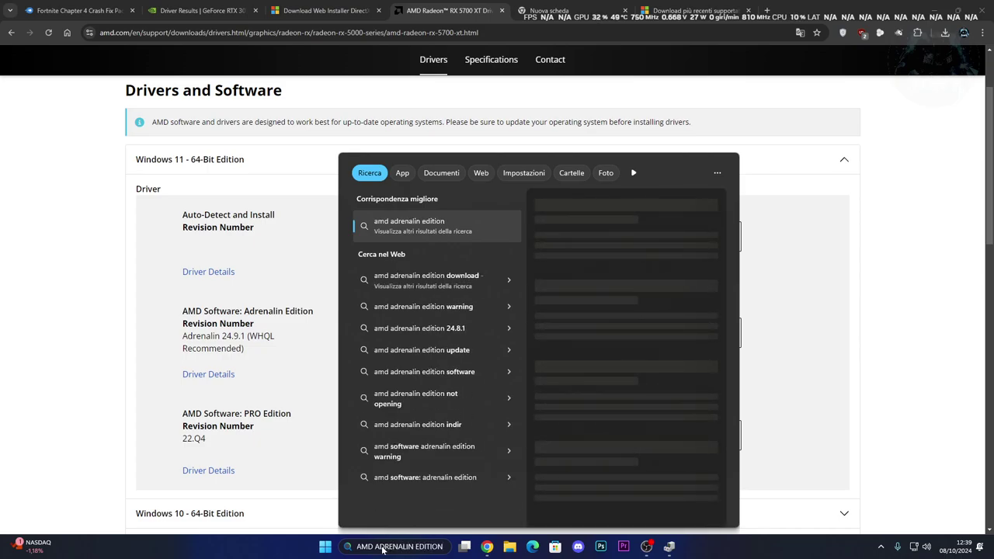
pyautogui.scroll(-2, 626, 394)
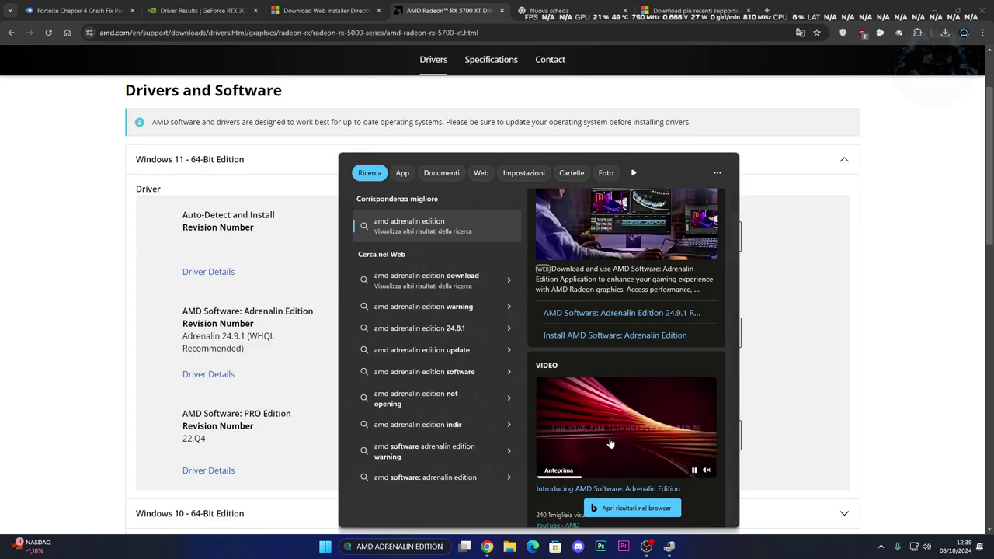
pyautogui.press('Escape')
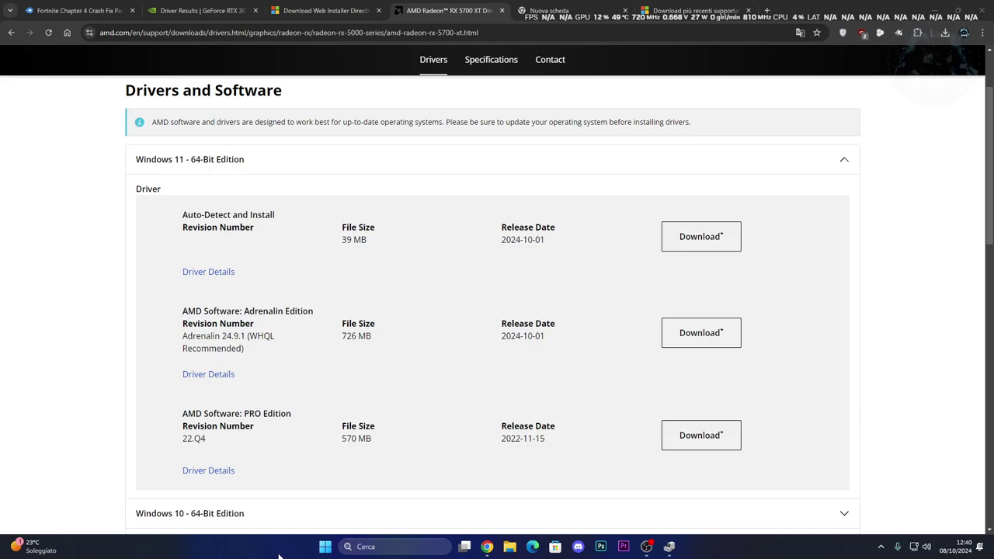
# Launch the NVIDIA app, check for updates to the Game Ready driver, review the driver type choice, and minimize the app.
pyautogui.click(346, 546)
pyautogui.write('NVIDIA')
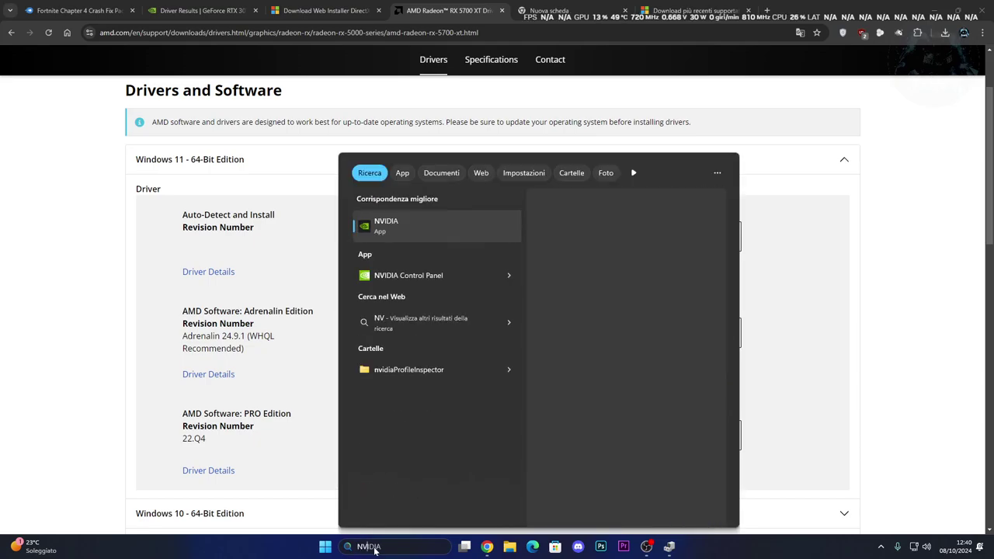
pyautogui.press('Return')
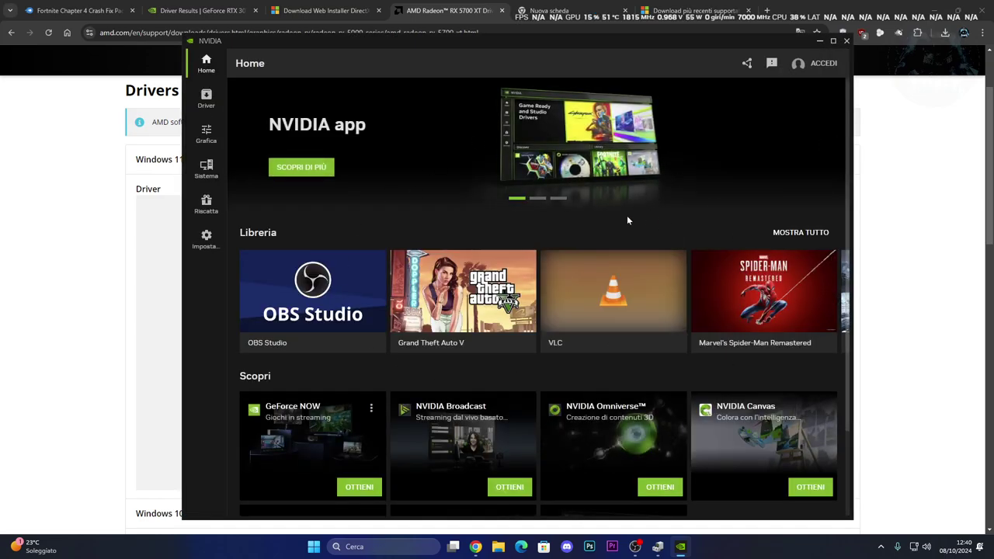
pyautogui.click(206, 99)
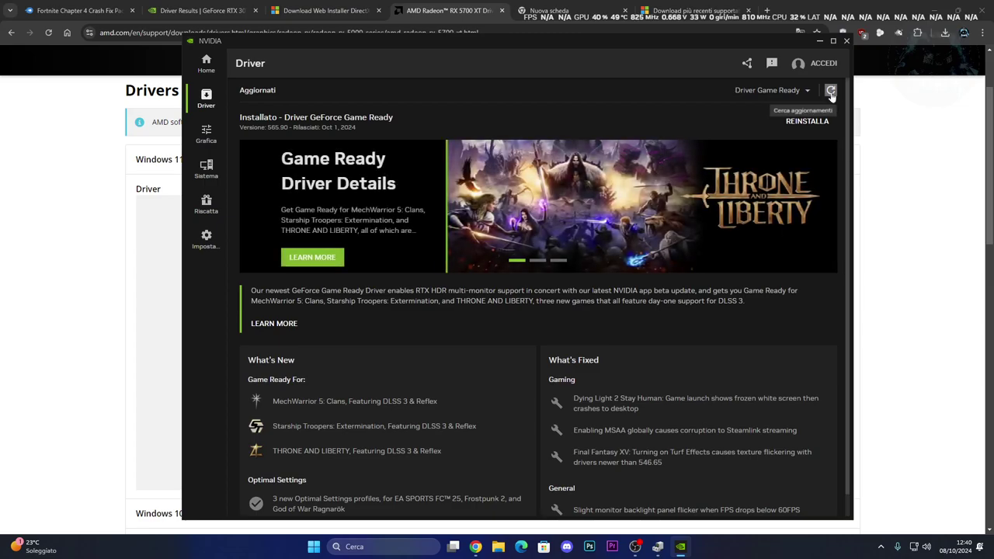
pyautogui.click(830, 91)
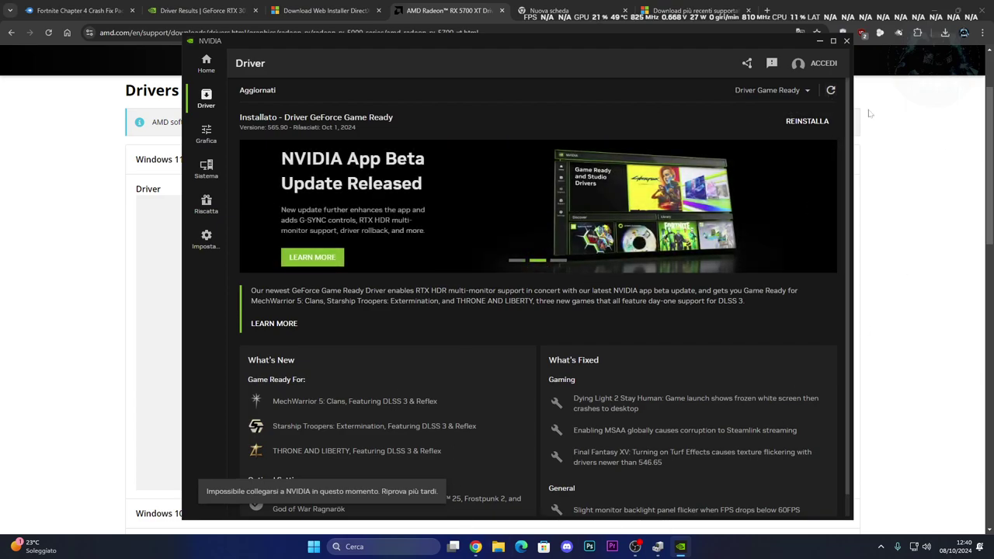
pyautogui.click(804, 91)
pyautogui.click(747, 117)
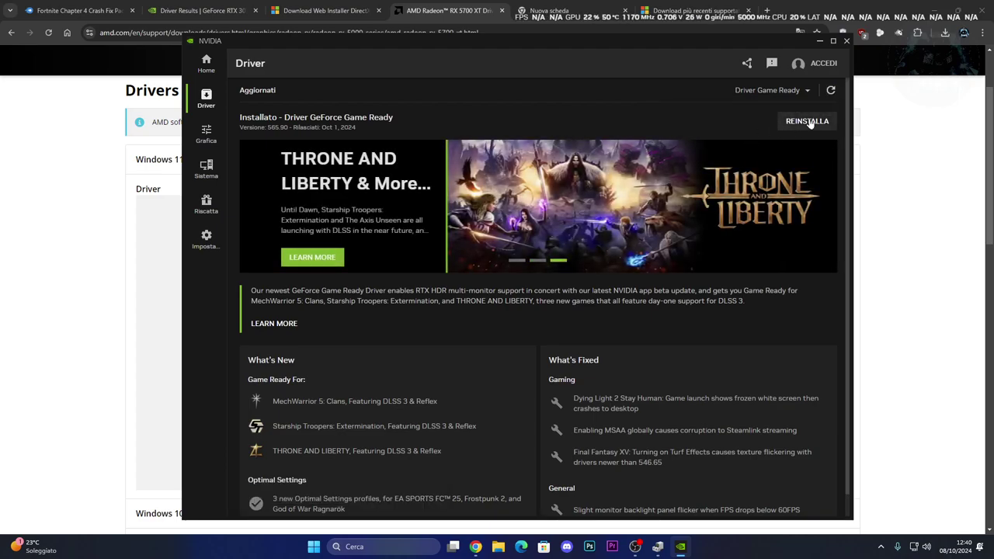
pyautogui.click(818, 42)
# Close the AMD and NVIDIA driver tabs and return to the DirectX End-User Runtime download page.
pyautogui.click(501, 12)
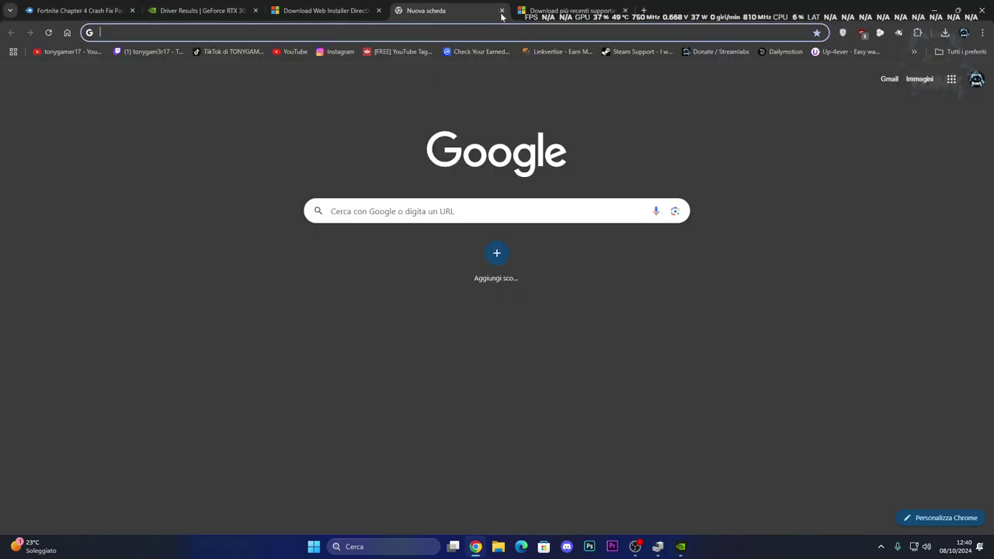
pyautogui.click(256, 11)
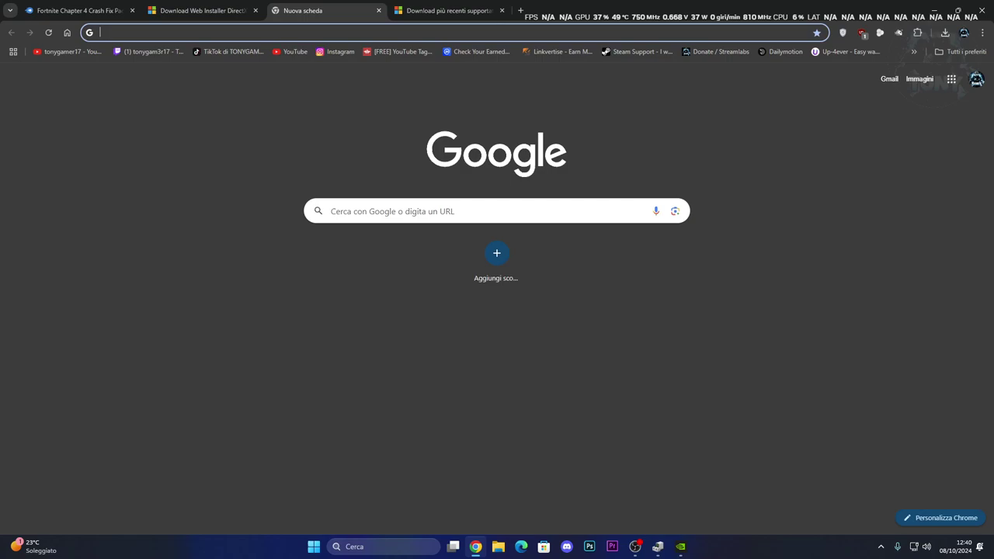
pyautogui.click(205, 10)
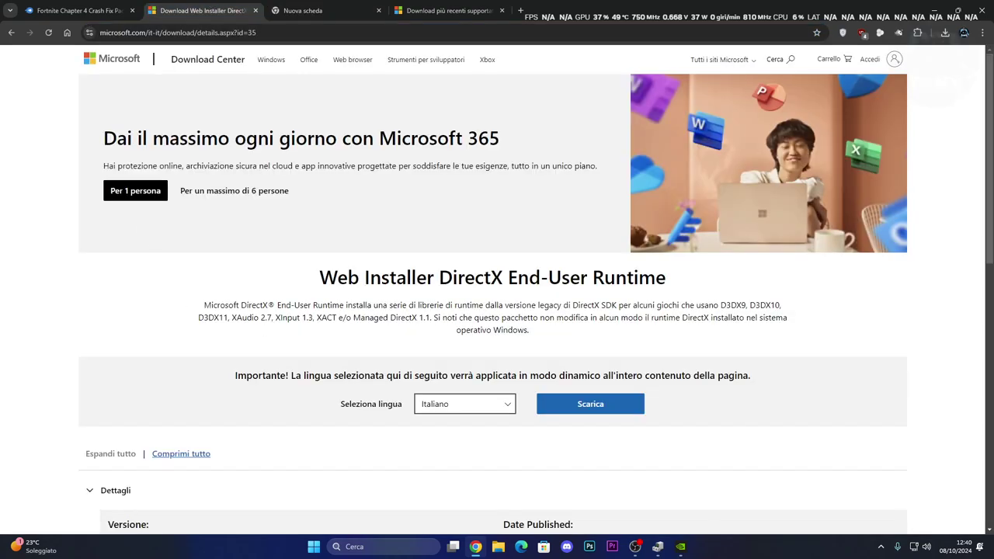
# Download and launch the DirectX End-User Runtime web installer with the licence accepted, and cancel it at the Bing Toolbar offer.
pyautogui.click(594, 407)
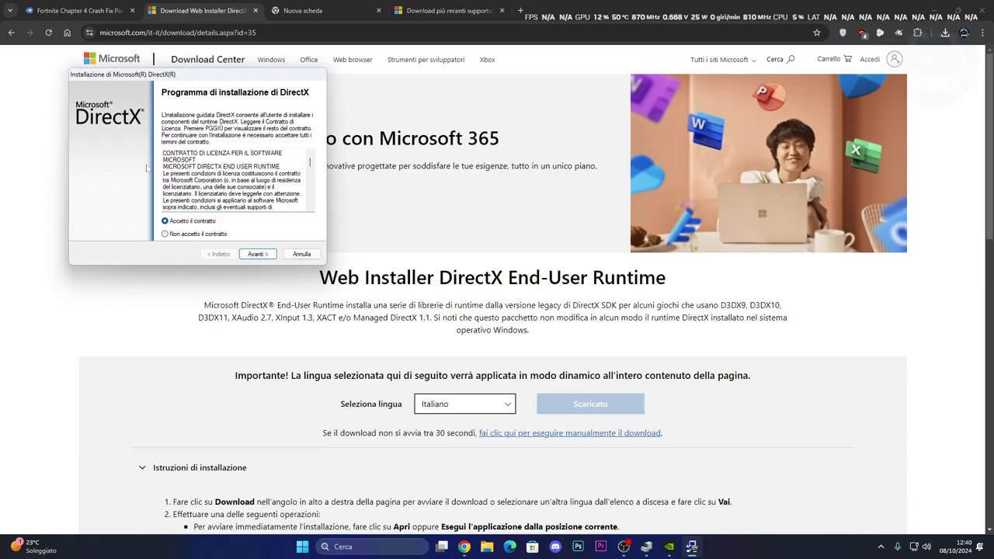
pyautogui.click(257, 254)
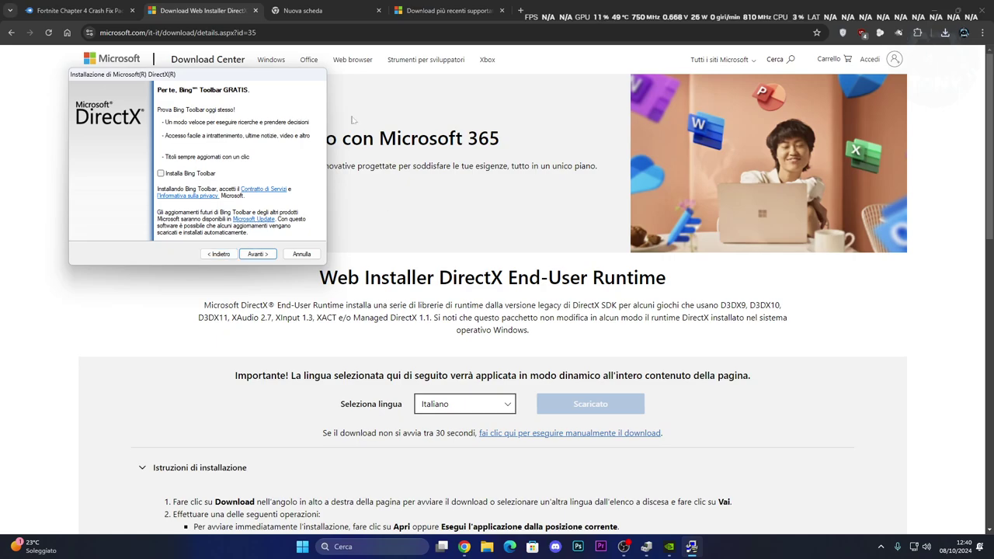
pyautogui.click(301, 254)
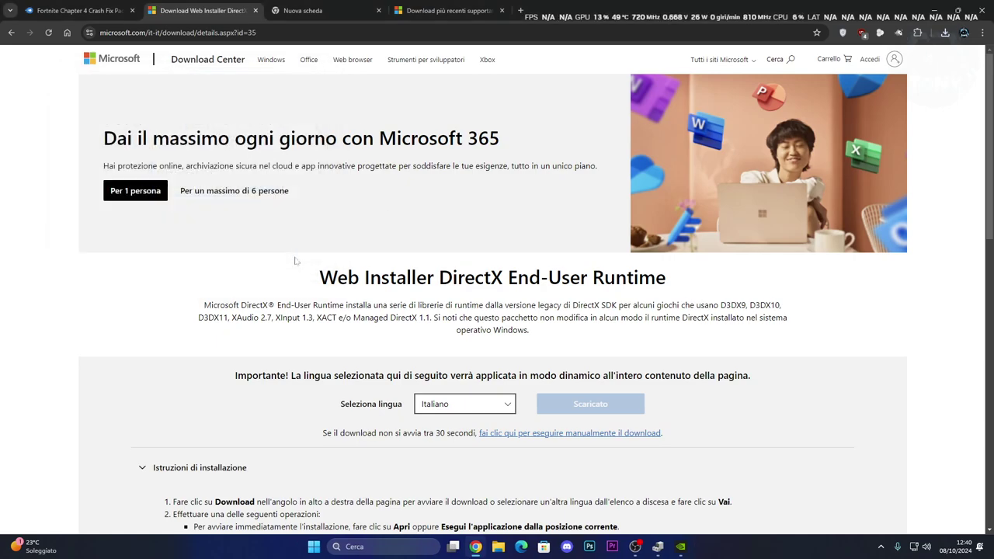
# Close the remaining browser pages and Chrome, and place the Fortnite Chapter 4 Crash Fix Pack archive beside its folder on the desktop.
pyautogui.click(255, 12)
pyautogui.click(131, 11)
pyautogui.click(172, 6)
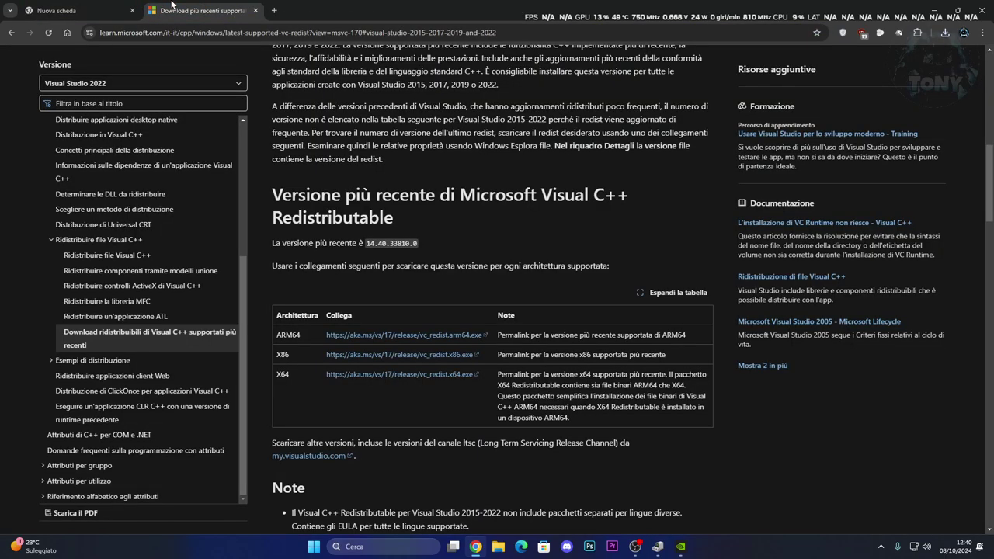
pyautogui.click(255, 12)
pyautogui.click(977, 10)
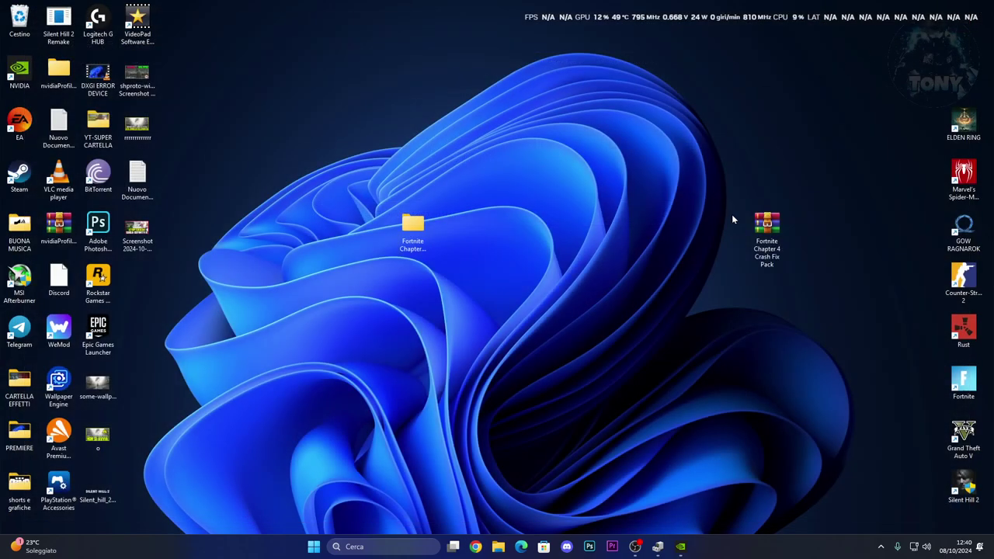
pyautogui.moveTo(757, 229); pyautogui.dragTo(443, 229)
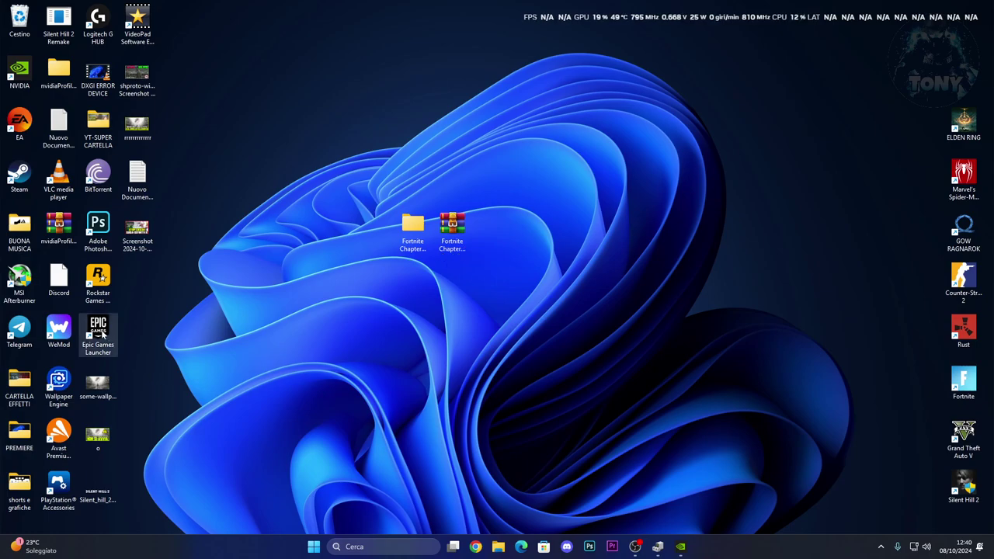
# Move the Epic Games Launcher shortcut to a free area of the desktop and run it as administrator.
pyautogui.moveTo(98, 334); pyautogui.dragTo(267, 284)
pyautogui.rightClick(264, 284)
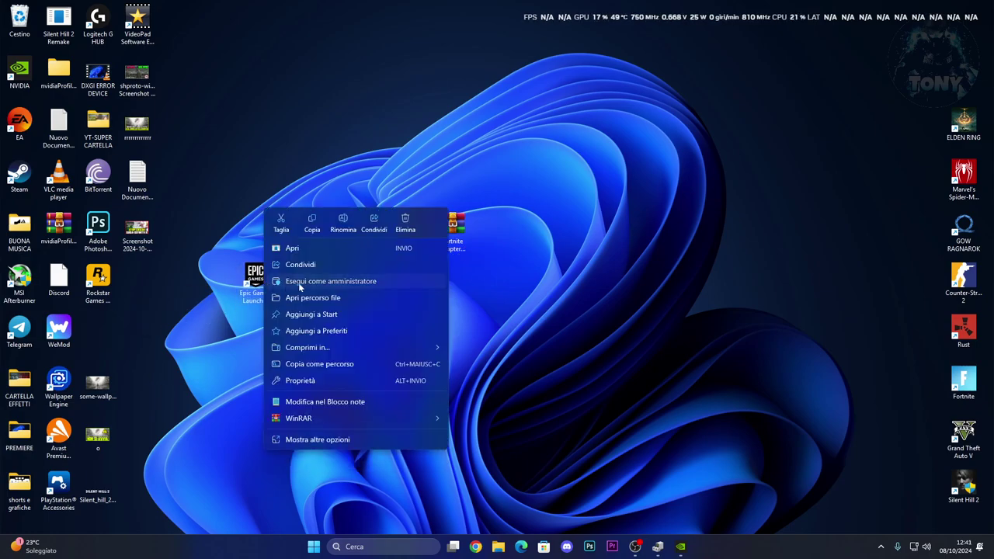
pyautogui.click(298, 281)
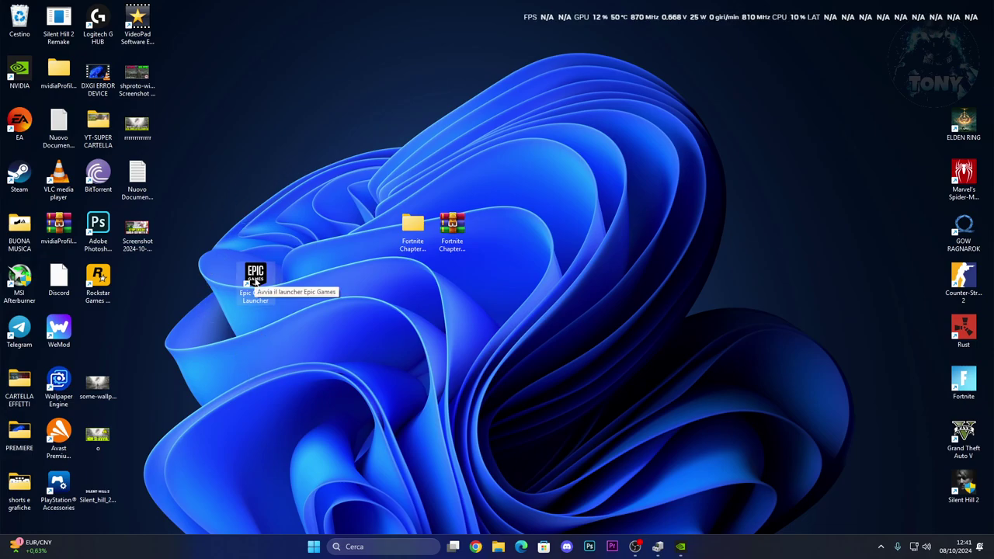
pyautogui.rightClick(264, 286)
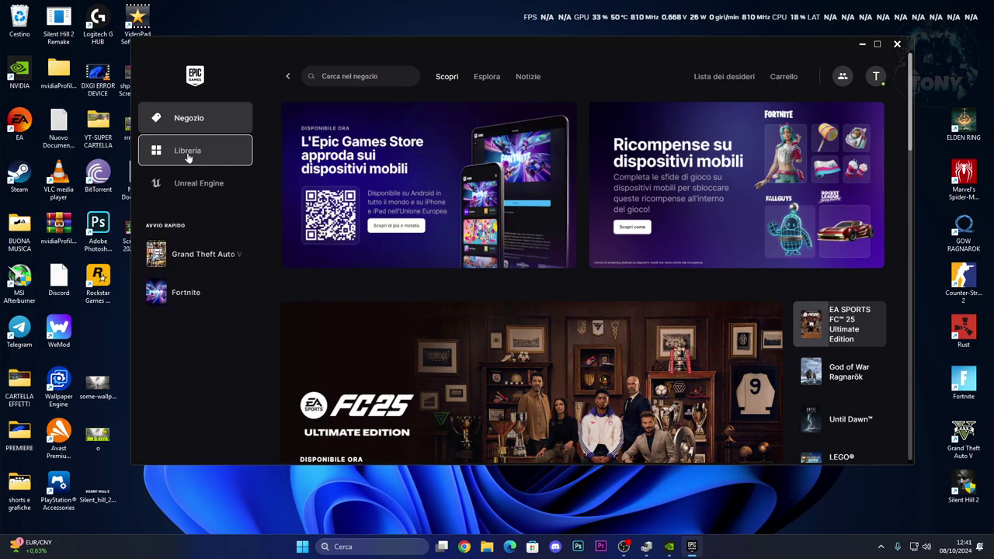
# Open Fortnite's management settings from the library and enable launch options with the argument -d3d11.
pyautogui.click(188, 153)
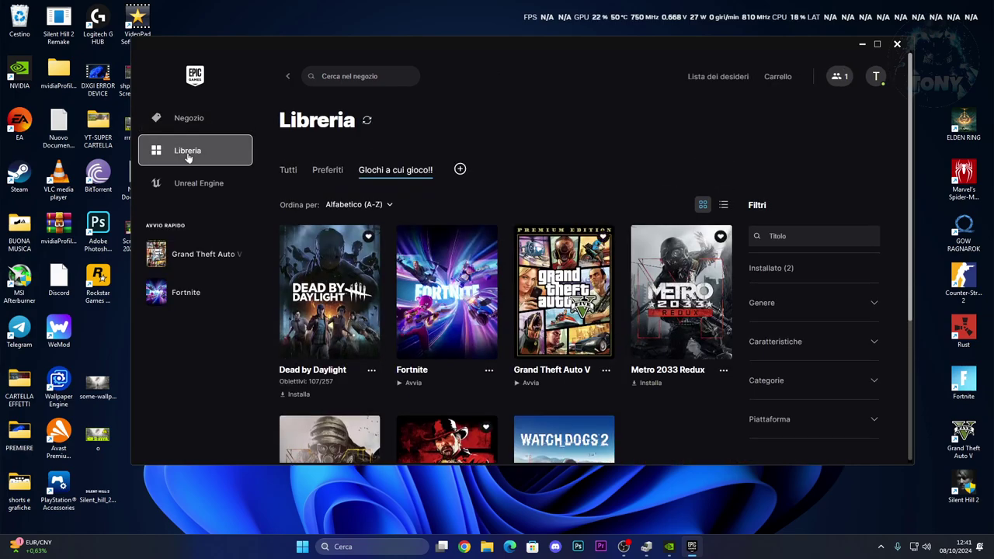
pyautogui.scroll(-1, 503, 168)
pyautogui.click(488, 317)
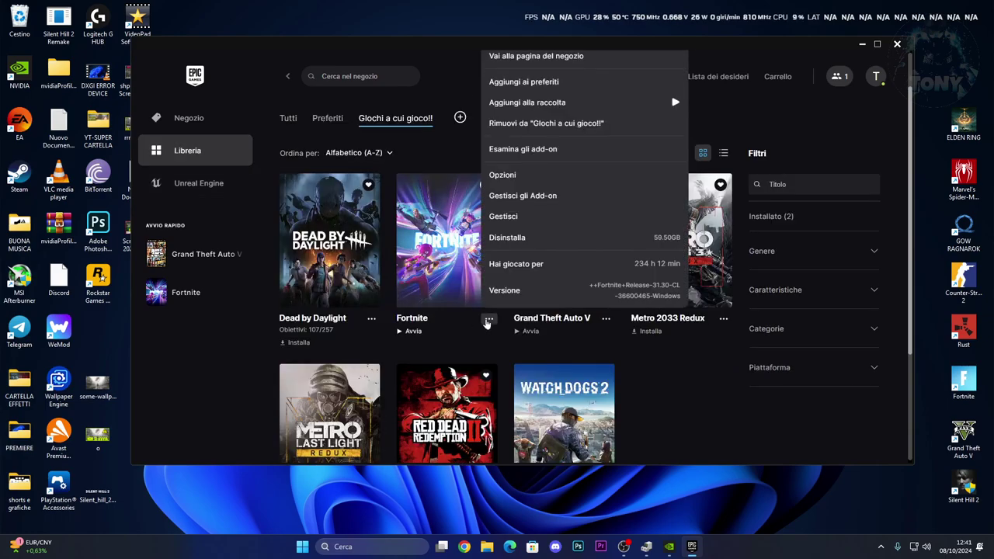
pyautogui.click(510, 215)
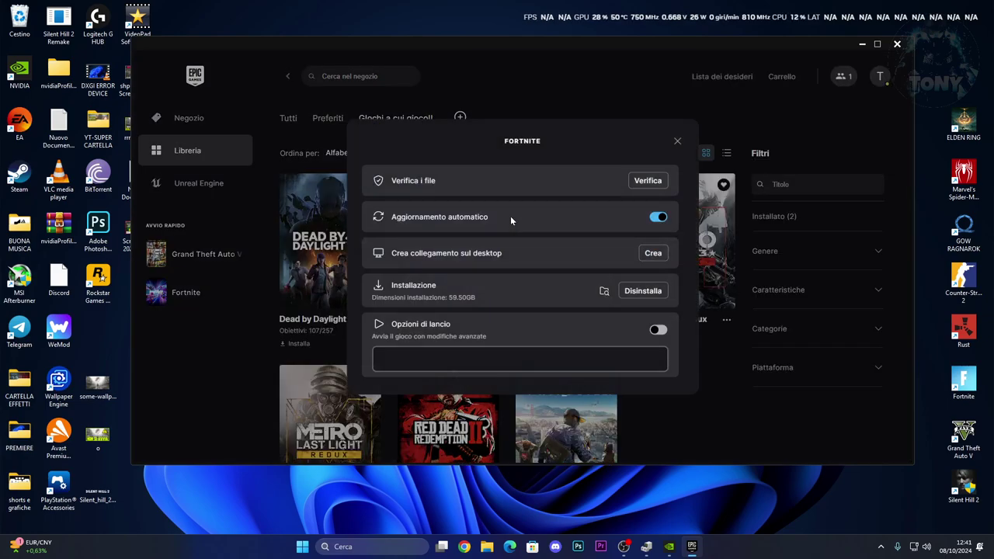
pyautogui.click(657, 331)
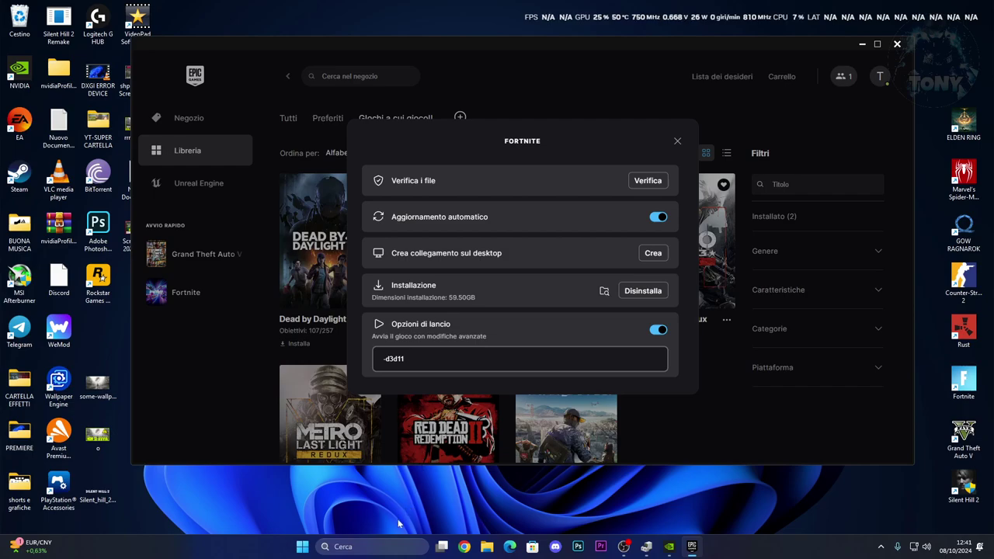
# Switch to the NVIDIA app, optimize Fortnite for maximum performance, review its rendering mode, and minimize the app.
pyautogui.click(376, 553)
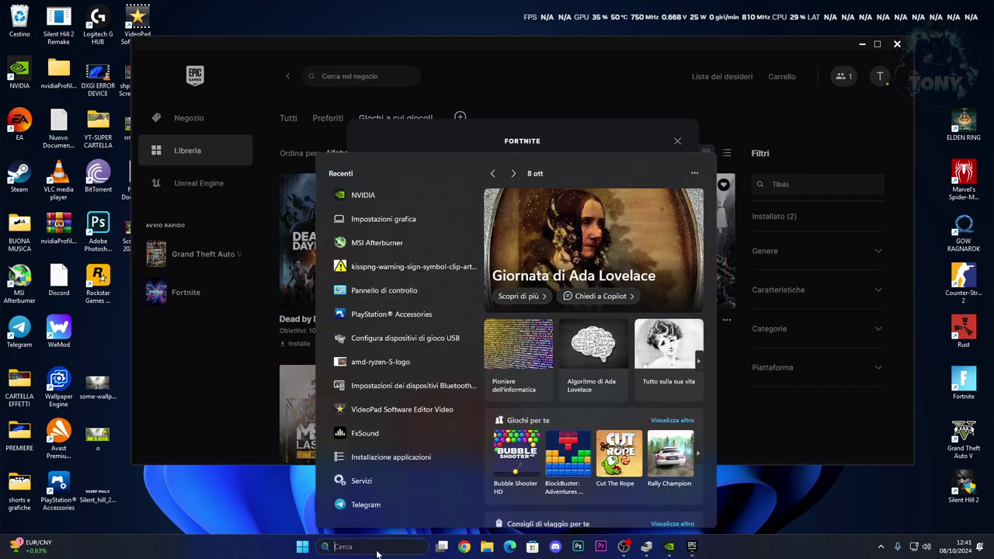
pyautogui.write('nvidia')
pyautogui.press('Return')
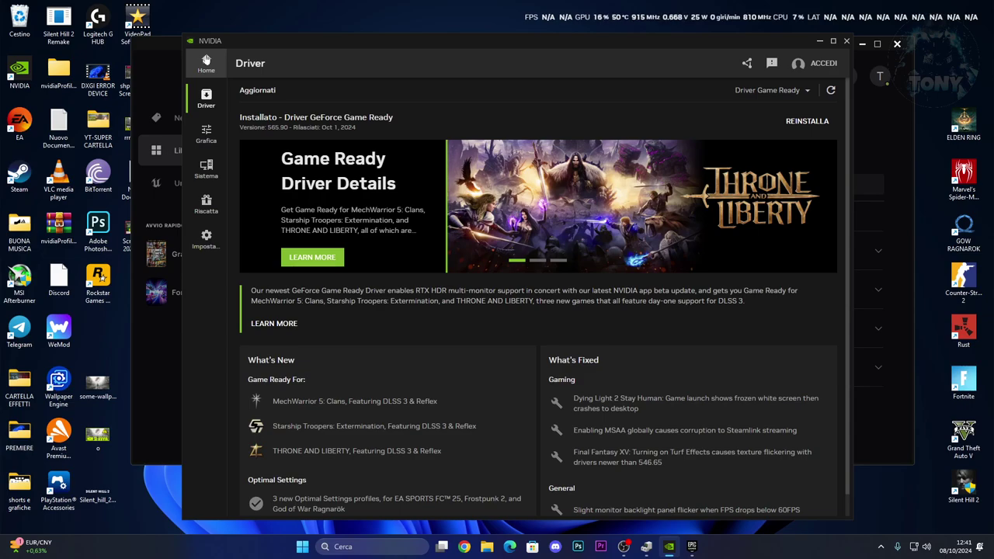
pyautogui.click(209, 137)
pyautogui.click(295, 308)
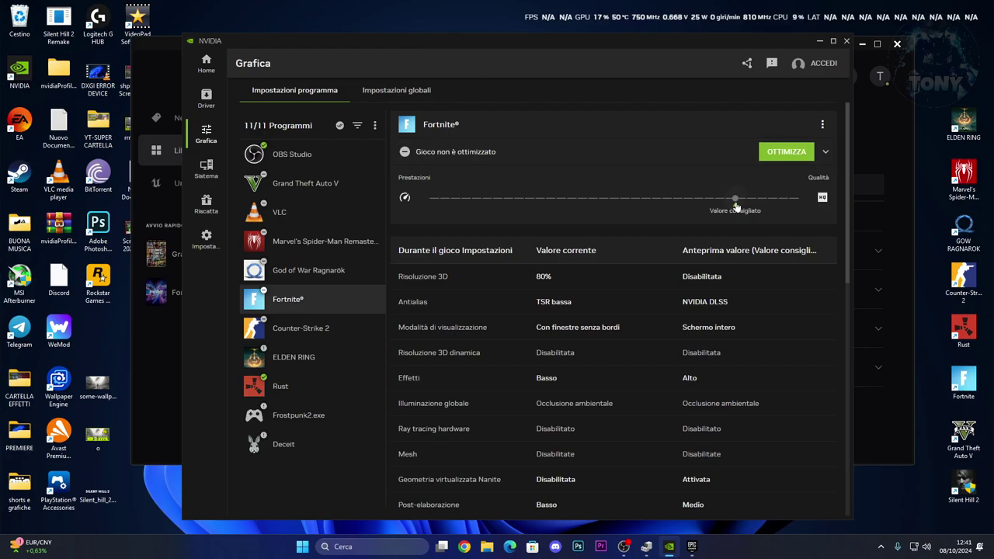
pyautogui.moveTo(734, 199); pyautogui.dragTo(428, 199)
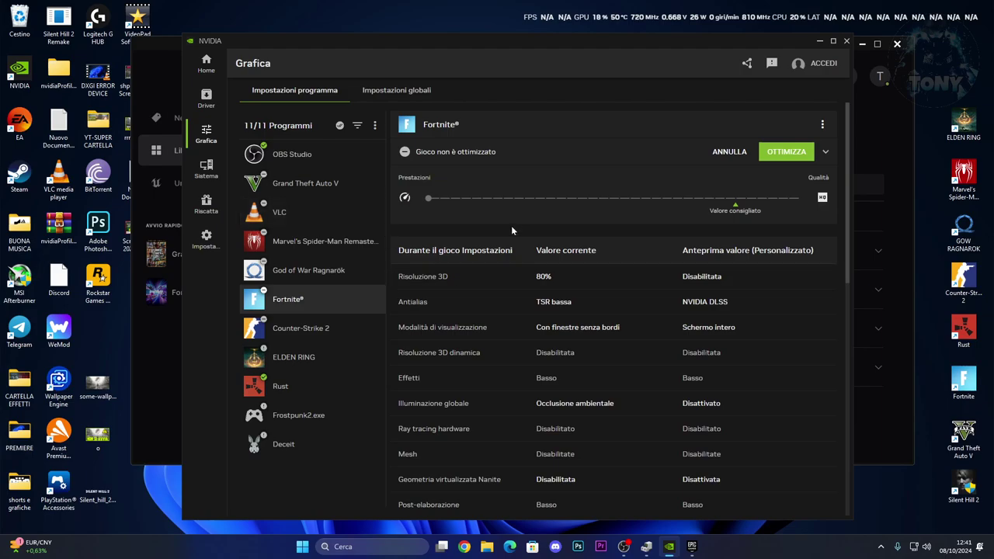
pyautogui.click(786, 152)
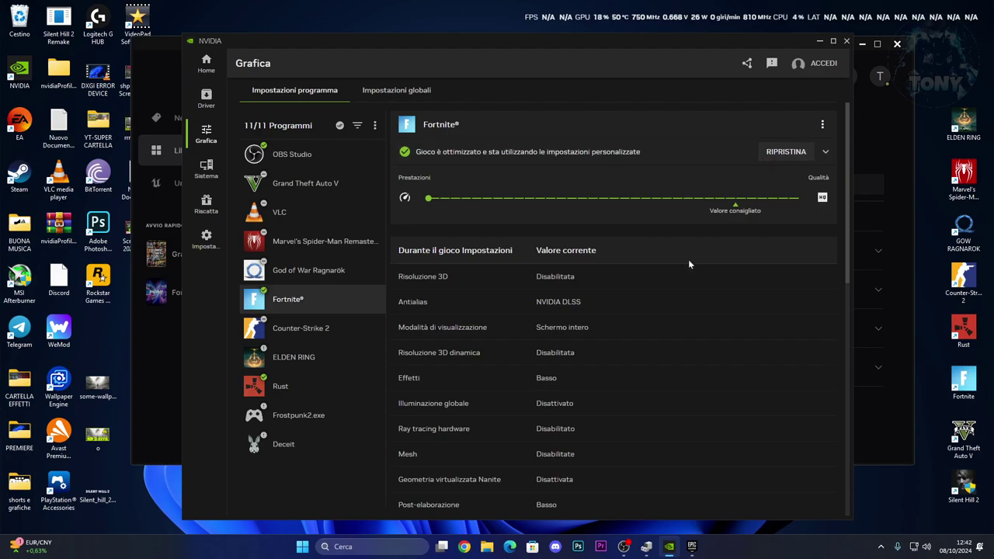
pyautogui.scroll(-5, 600, 326)
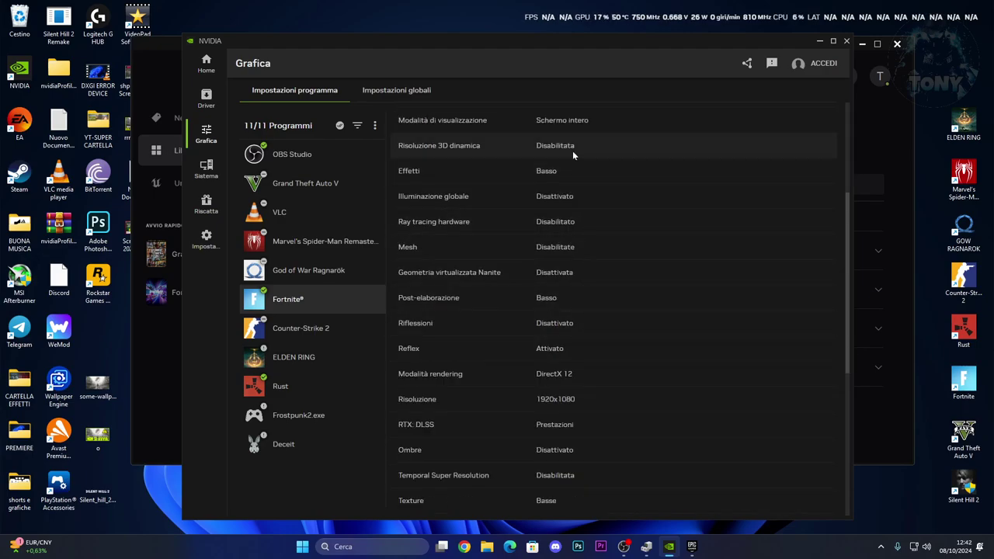
pyautogui.scroll(-1, 560, 286)
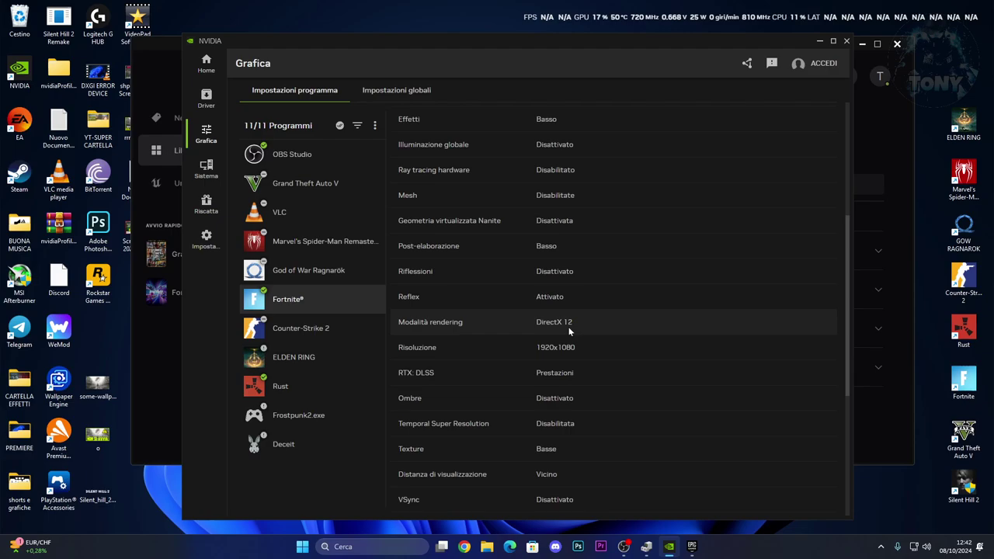
pyautogui.click(819, 42)
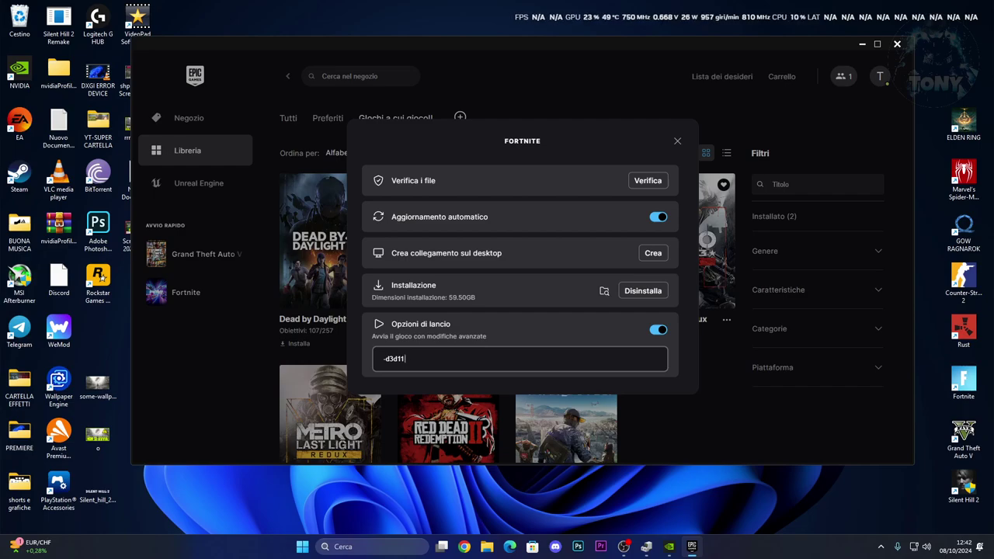
# Close Fortnite's management settings and apply its installation options with Shader DirectX 12 and the high-resolution textures left unselected.
pyautogui.click(678, 143)
pyautogui.click(489, 318)
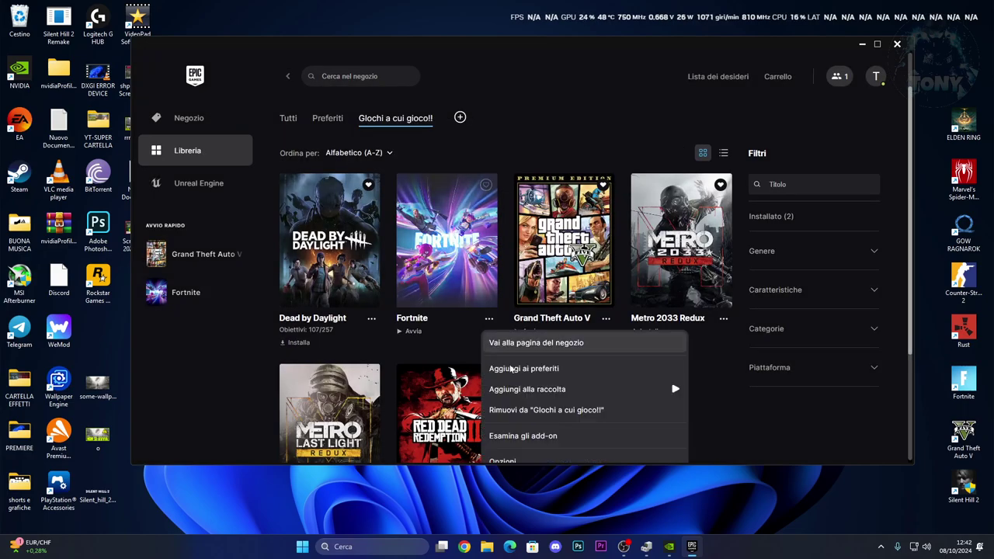
pyautogui.scroll(-2, 510, 380)
pyautogui.click(510, 410)
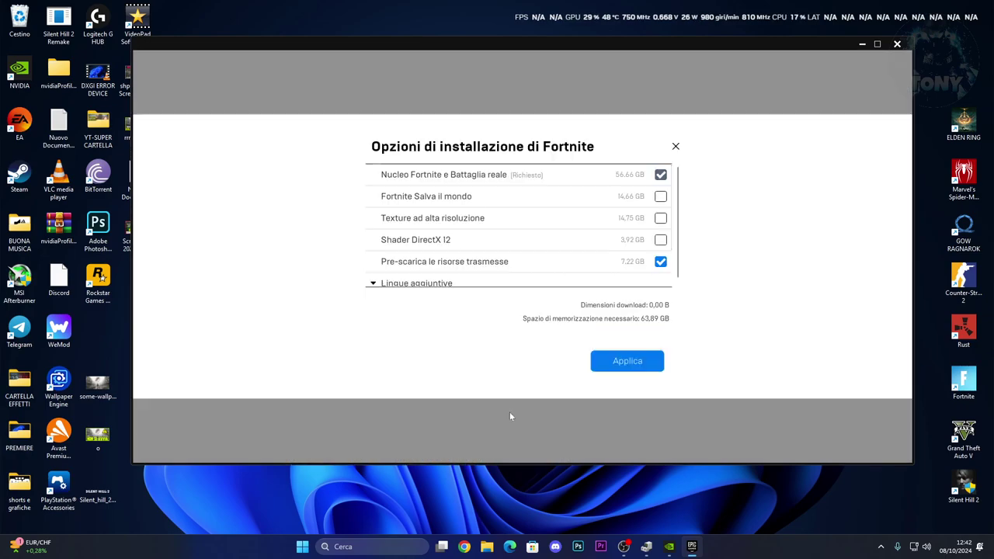
pyautogui.moveTo(389, 241)
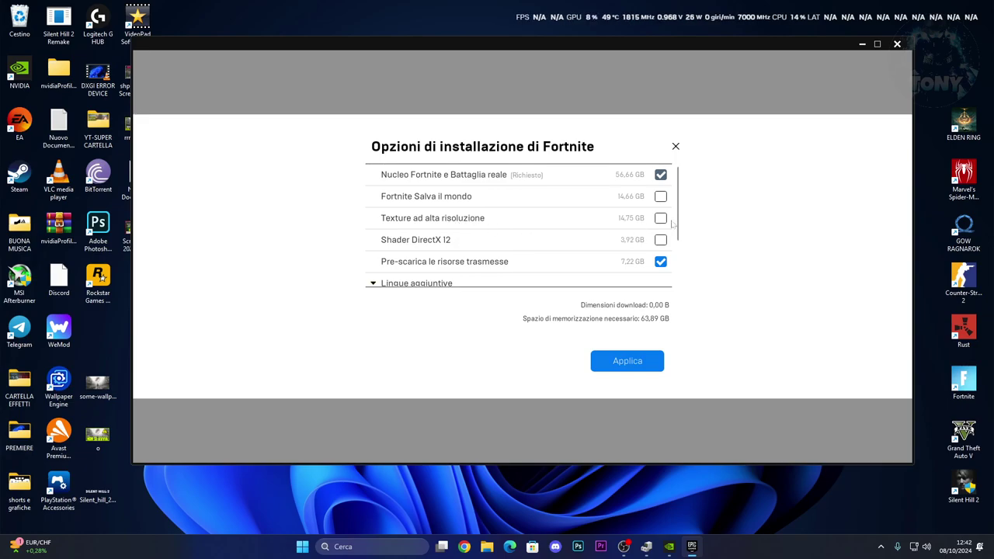
pyautogui.scroll(-2, 680, 205)
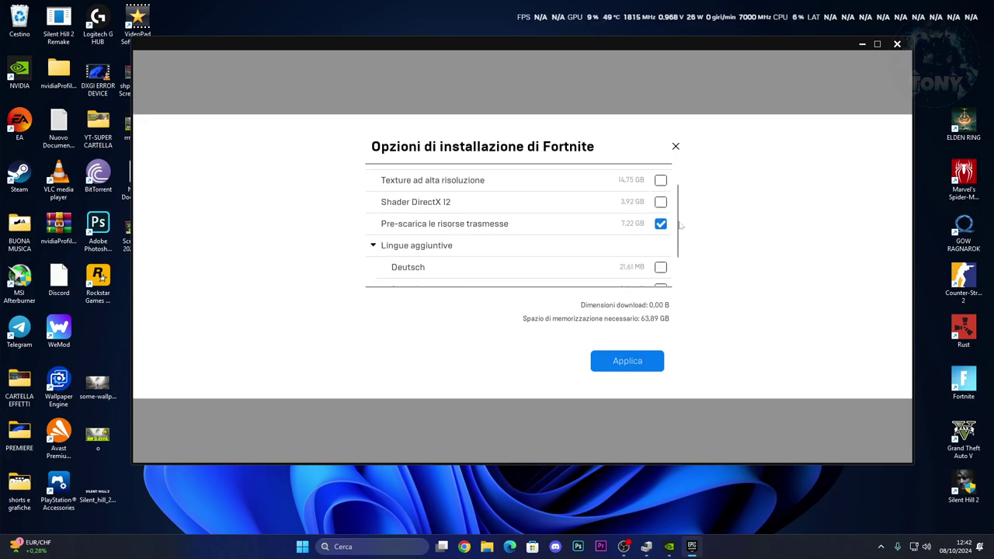
pyautogui.scroll(2, 681, 222)
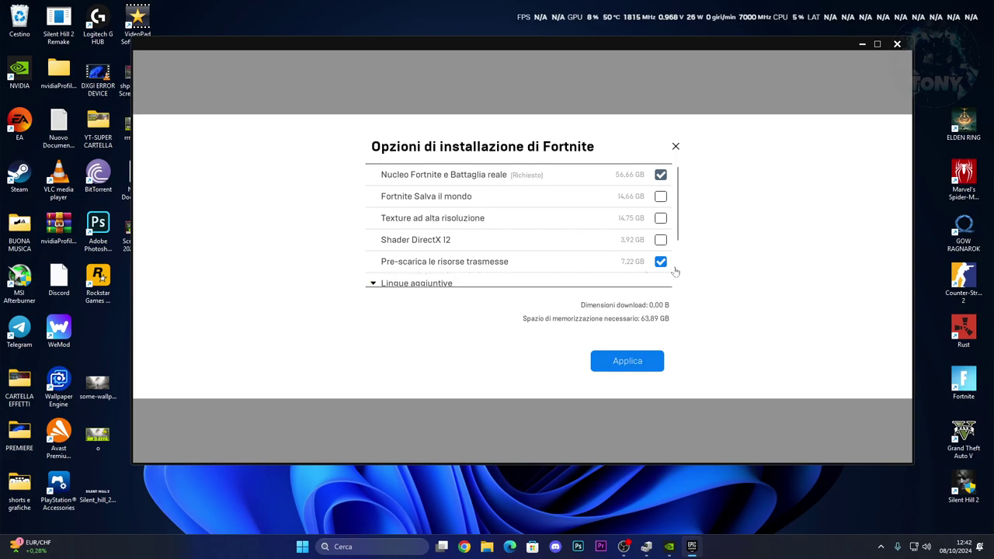
pyautogui.click(627, 362)
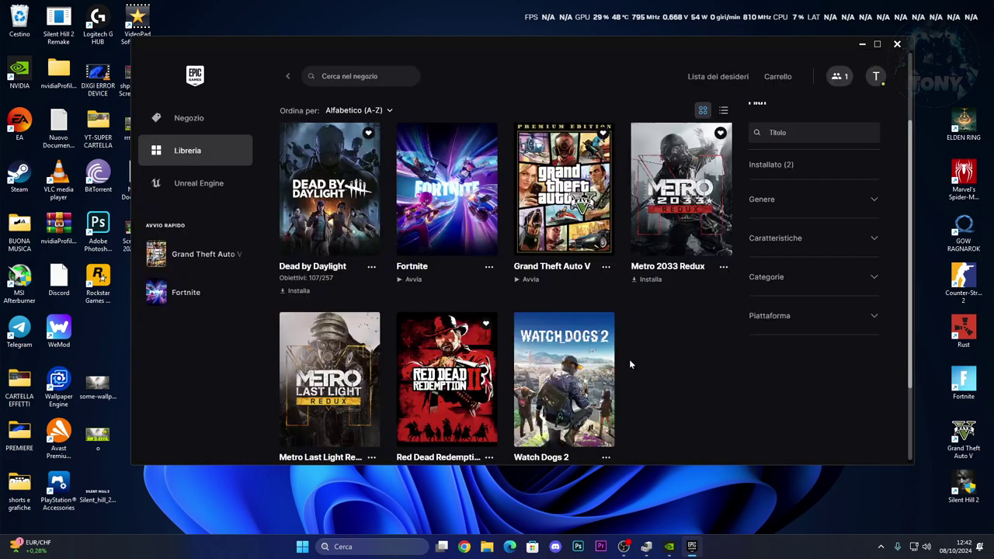
# Open Fortnite's installation location from its management settings and browse to FortniteGame > Binaries > Win64.
pyautogui.click(488, 267)
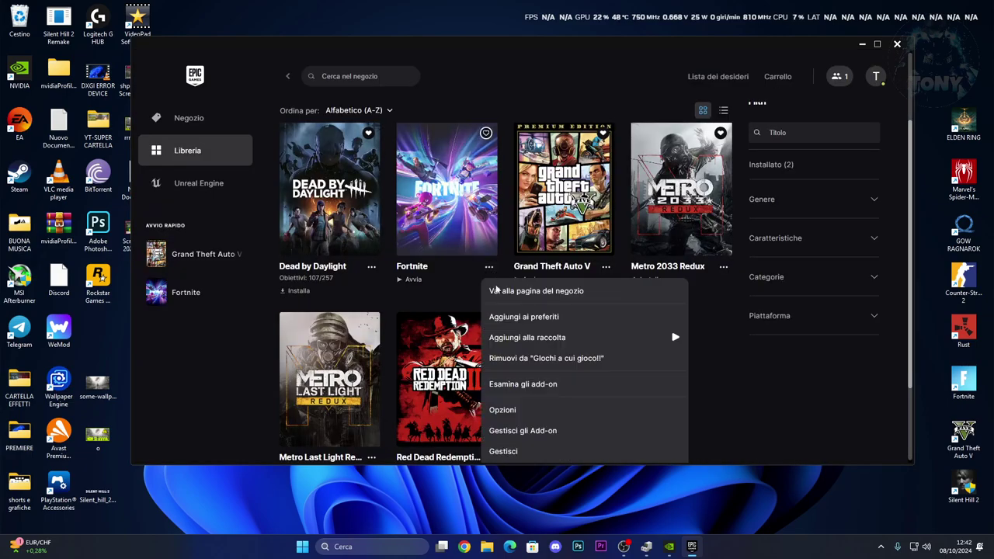
pyautogui.click(520, 451)
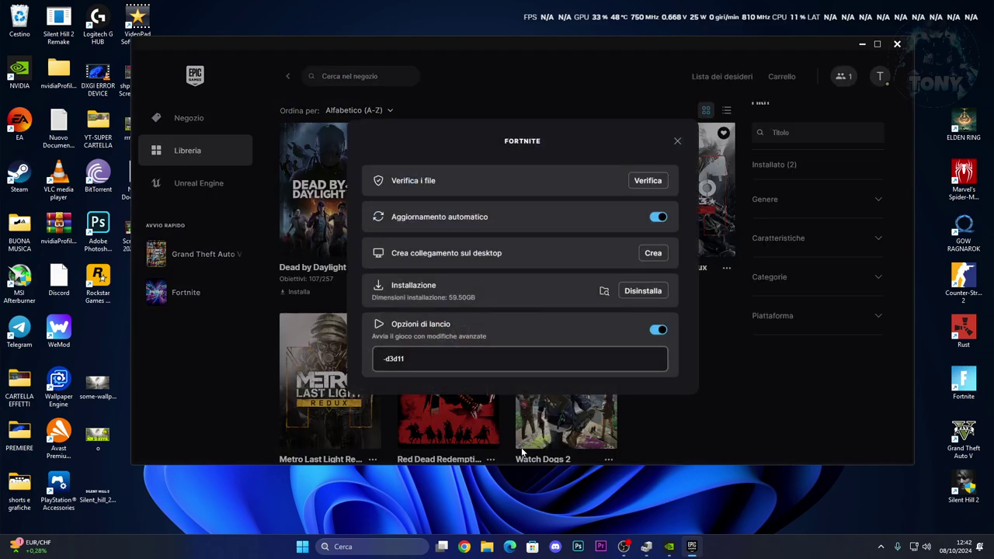
pyautogui.click(603, 291)
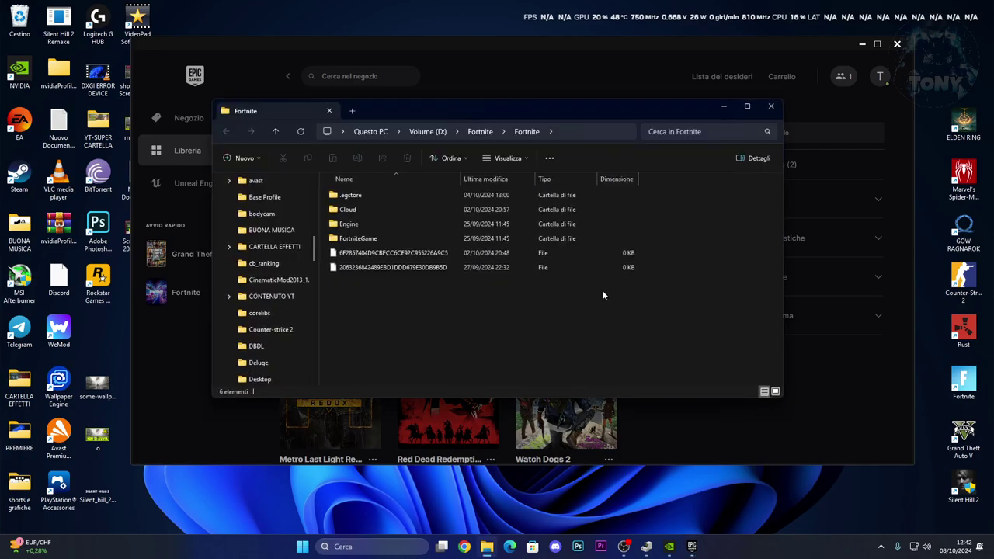
pyautogui.doubleClick(403, 240)
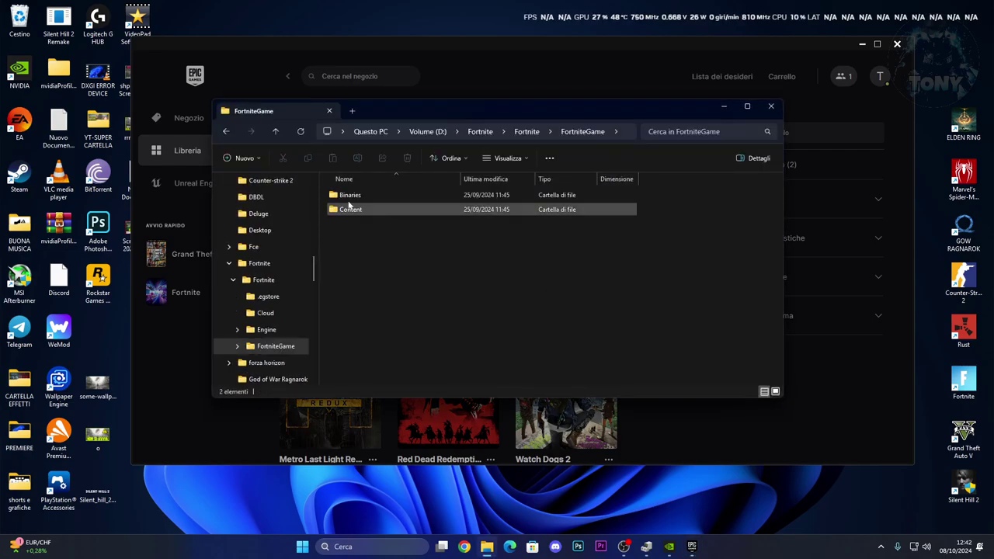
pyautogui.click(225, 131)
pyautogui.doubleClick(416, 237)
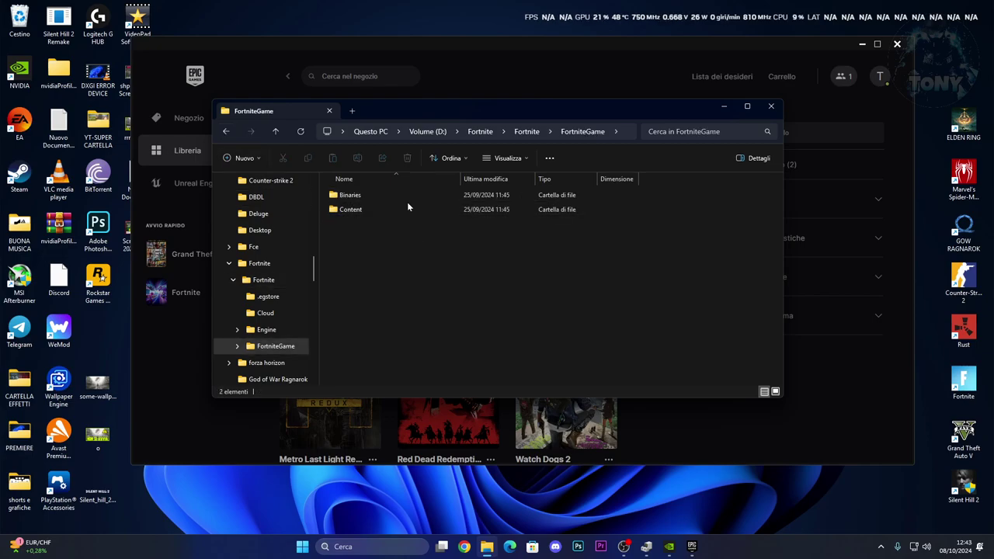
pyautogui.doubleClick(404, 194)
pyautogui.doubleClick(387, 207)
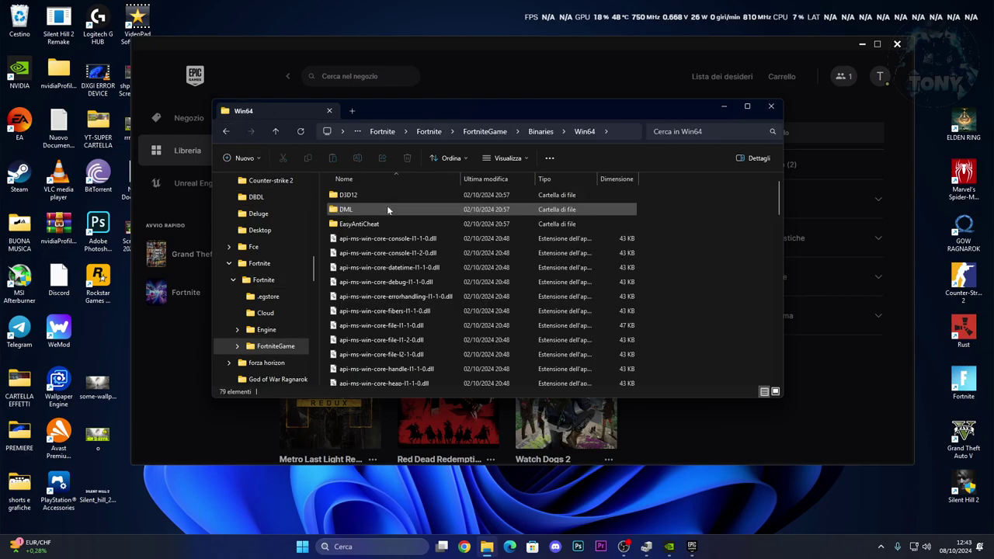
# Inspect and delete the D3D12 folder in Win64, and close the folder window and Fortnite's management settings.
pyautogui.click(376, 197)
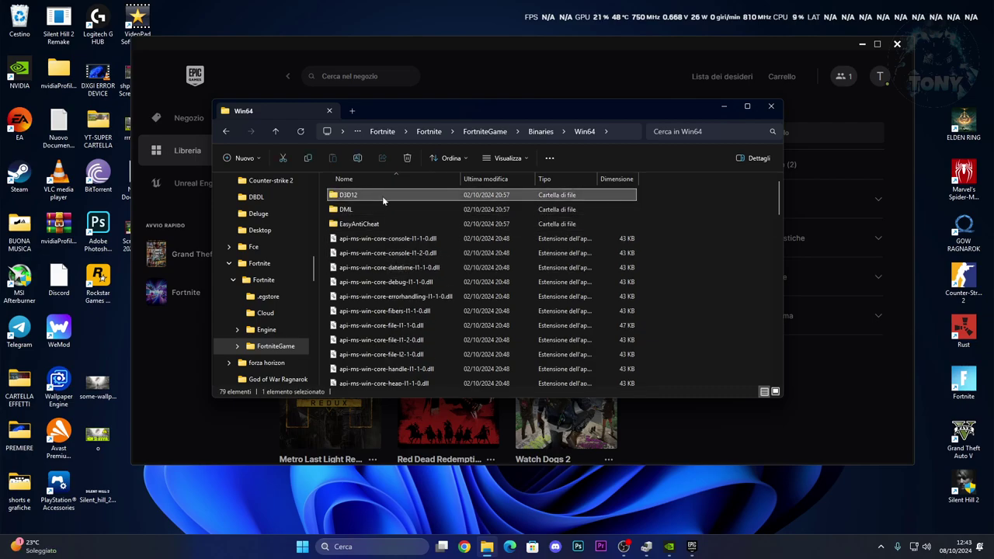
pyautogui.doubleClick(382, 195)
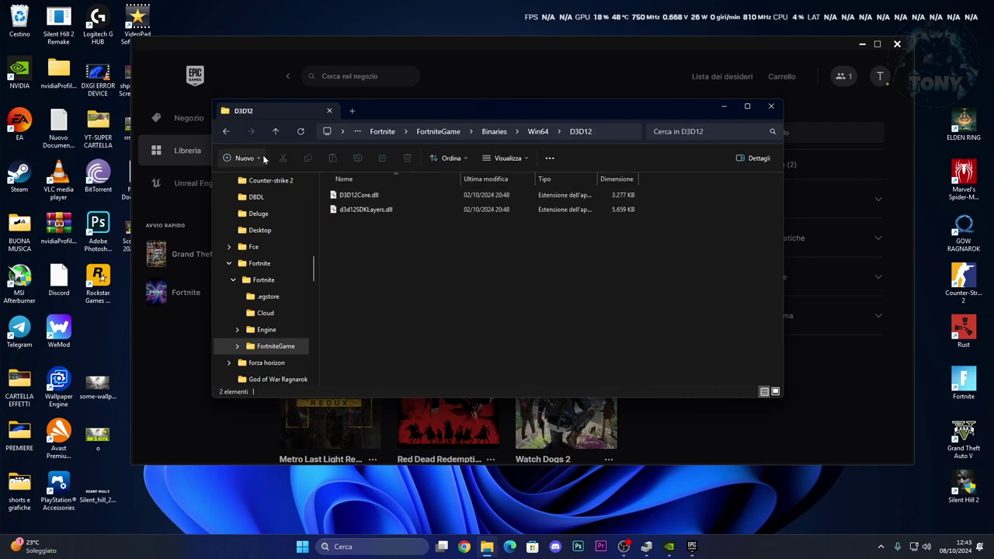
pyautogui.click(226, 131)
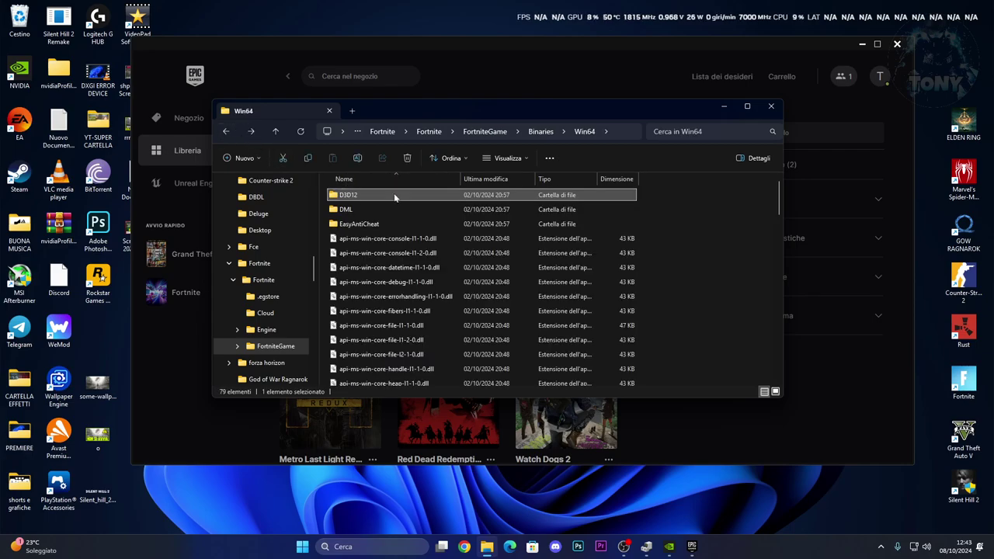
pyautogui.press('Delete')
pyautogui.scroll(-10, 399, 306)
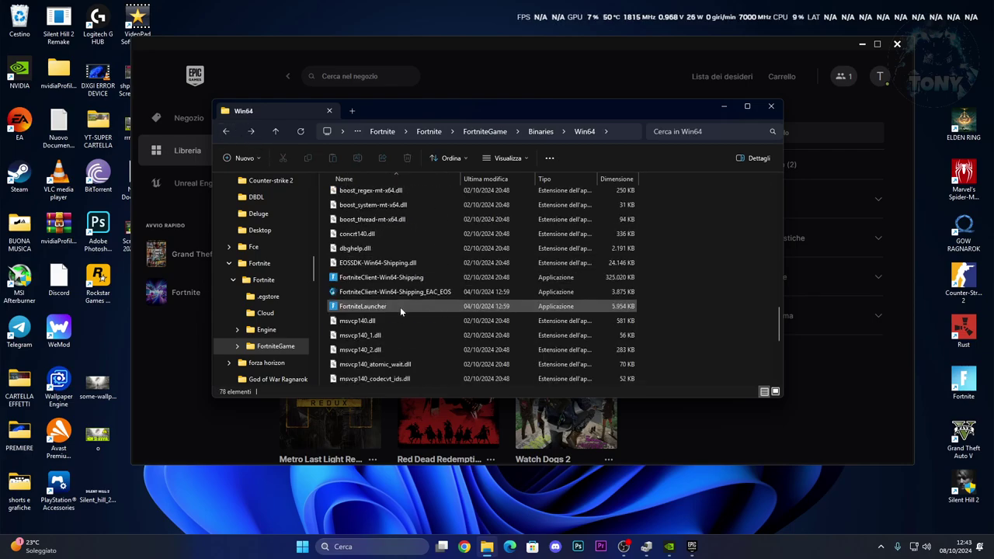
pyautogui.scroll(-6, 399, 306)
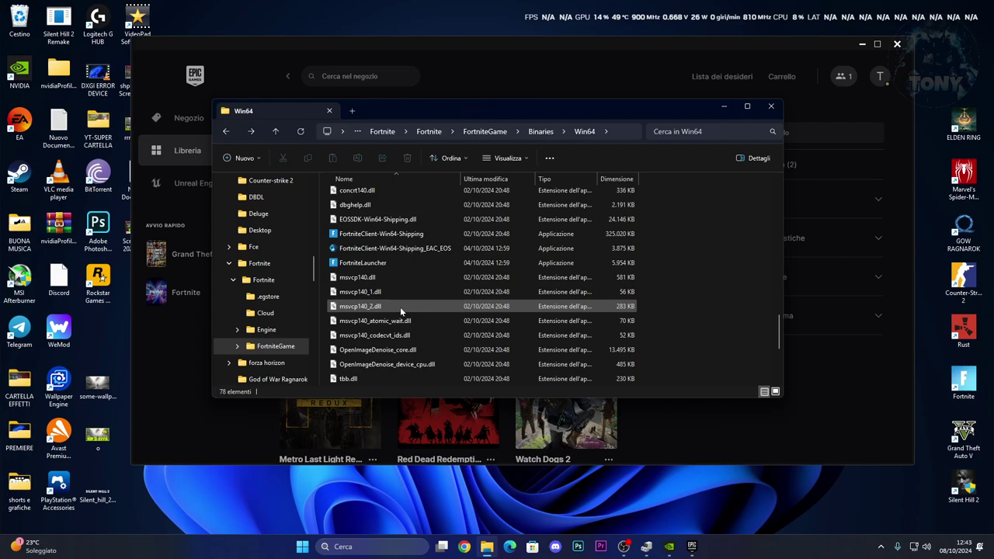
pyautogui.click(769, 108)
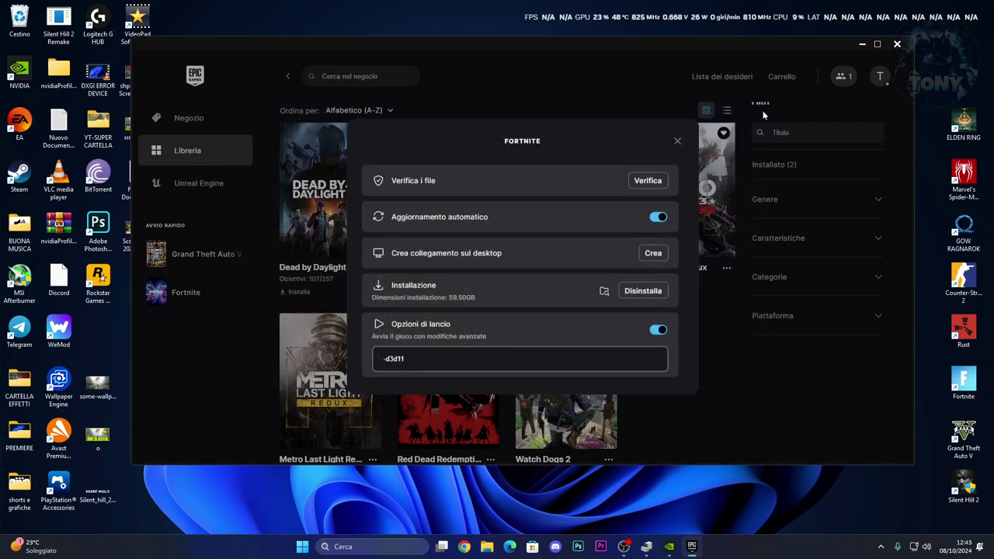
pyautogui.click(677, 143)
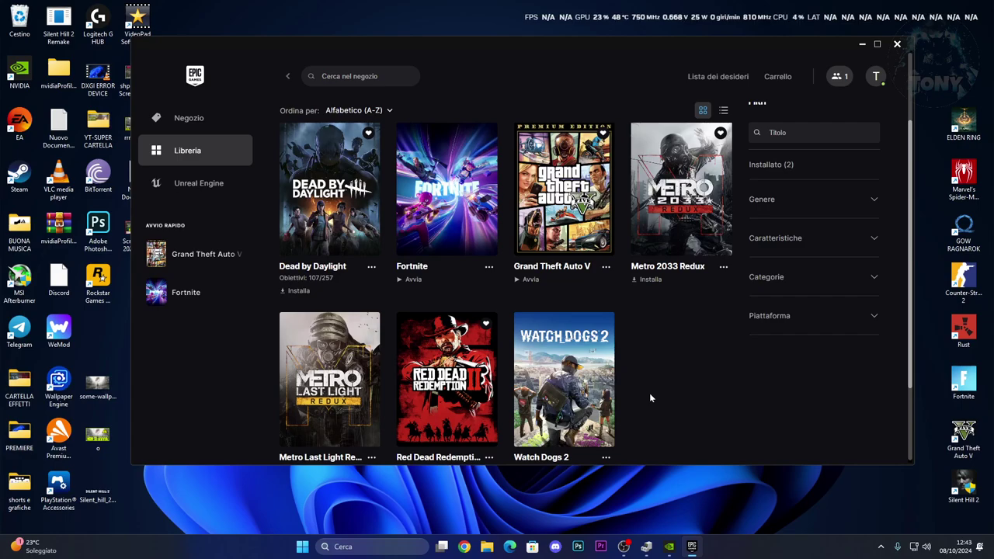
# Open Fortnite's management settings from the library and start verifying the game's files.
pyautogui.click(487, 269)
pyautogui.scroll(-3, 521, 373)
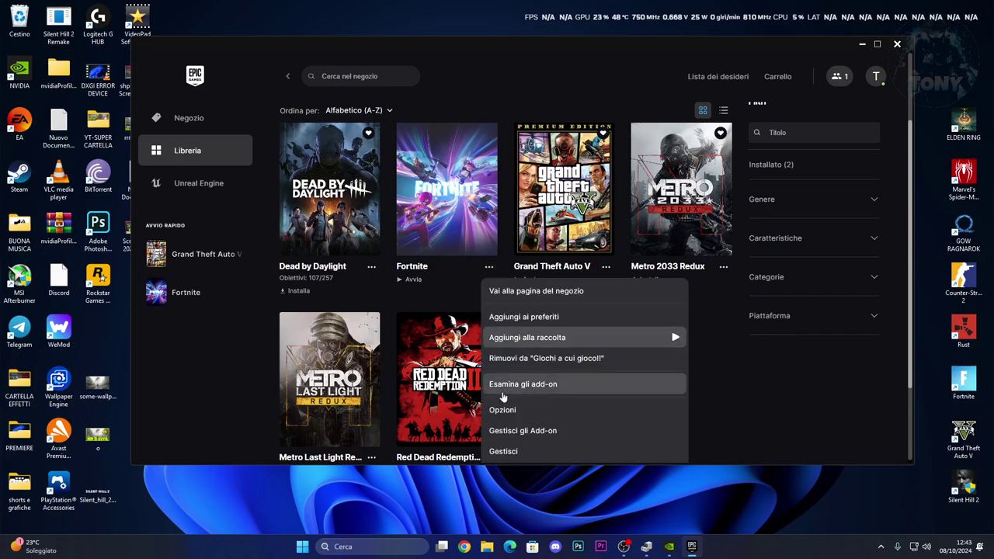
pyautogui.click(505, 350)
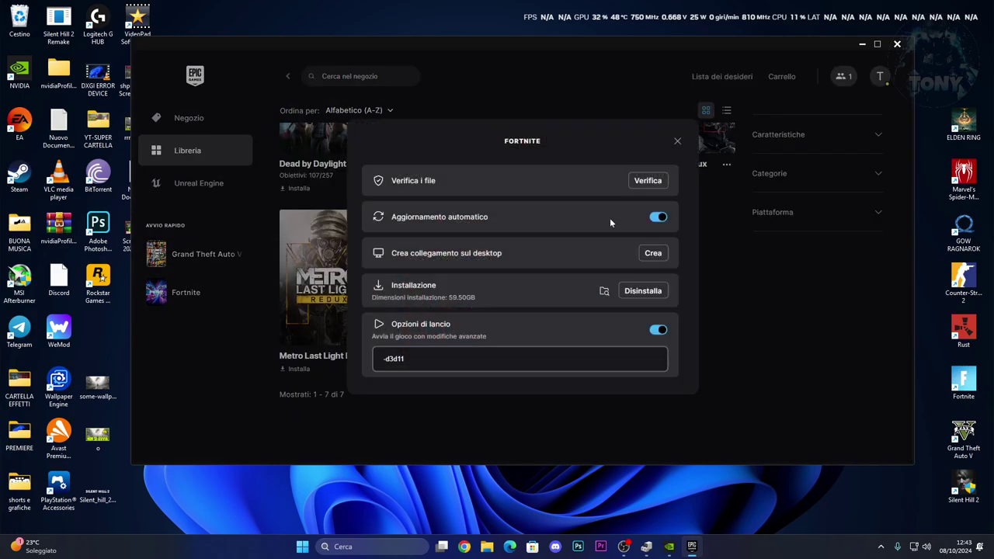
pyautogui.click(646, 180)
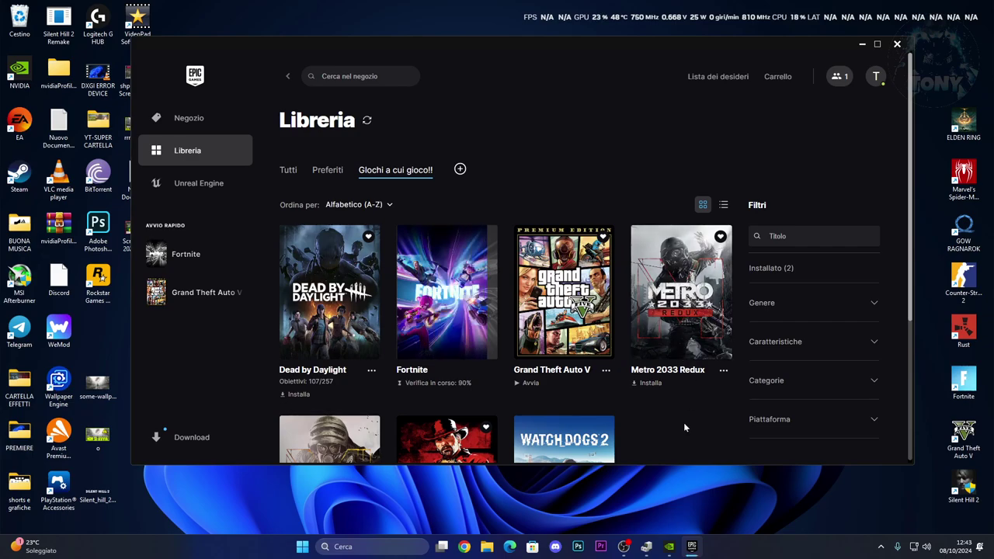
# Search Windows for "esegui", launch the Run dialog, and open %appdata%.
pyautogui.click(345, 547)
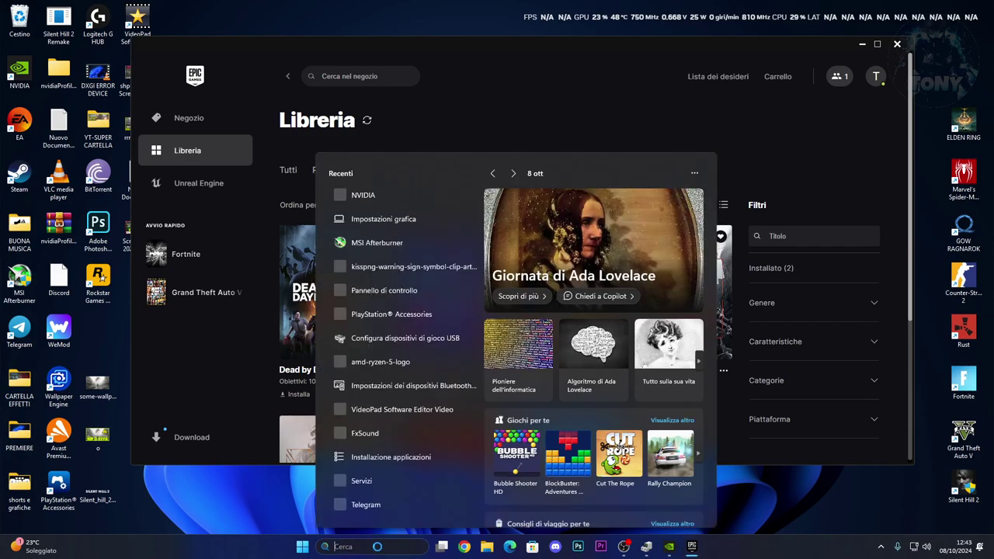
pyautogui.write('esegui')
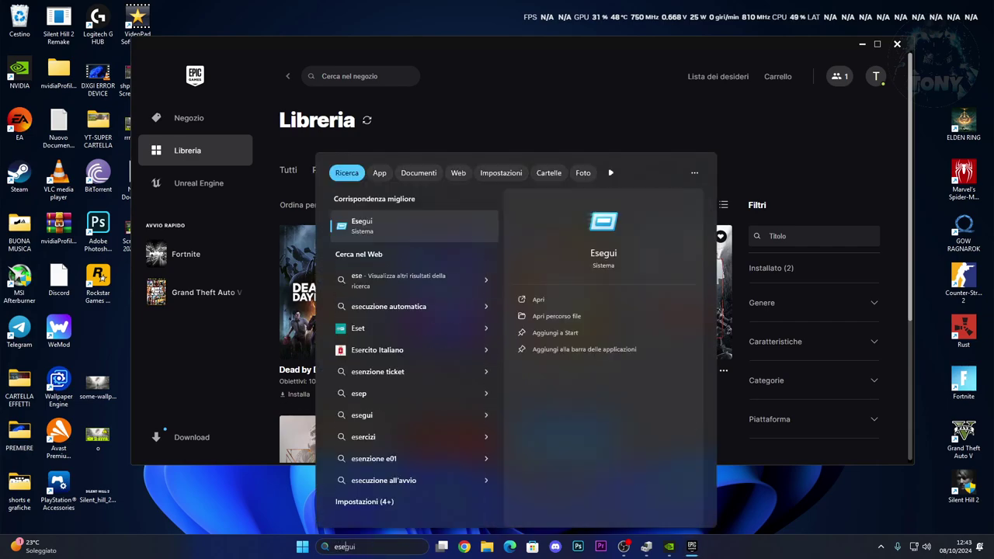
pyautogui.click(378, 227)
pyautogui.click(421, 317)
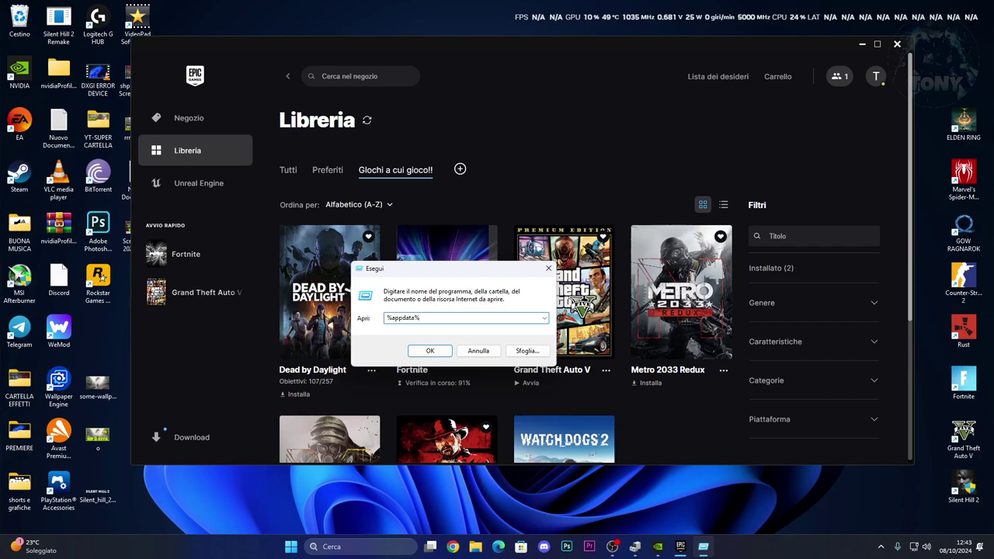
pyautogui.click(392, 317)
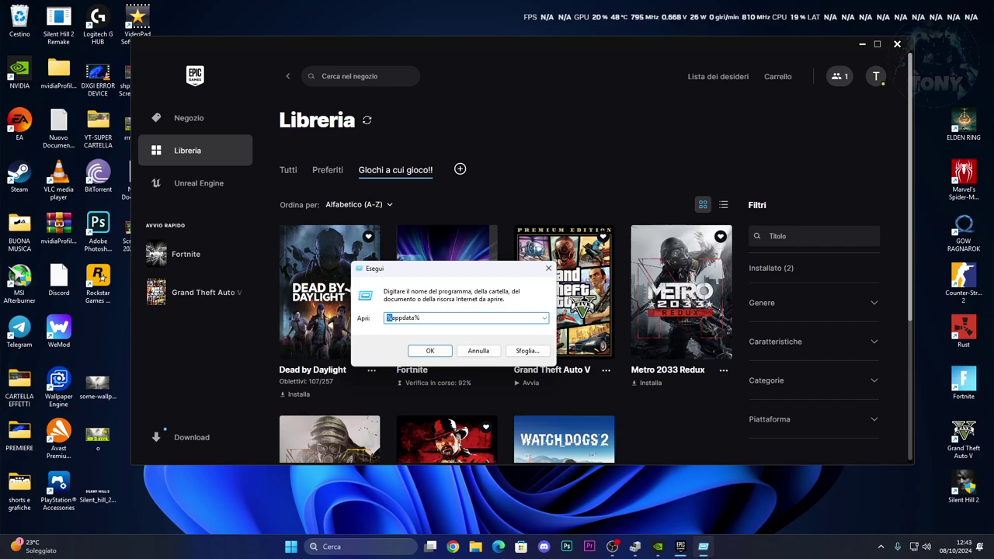
pyautogui.moveTo(393, 318); pyautogui.dragTo(411, 317)
pyautogui.click(411, 318)
pyautogui.click(418, 318)
pyautogui.click(429, 350)
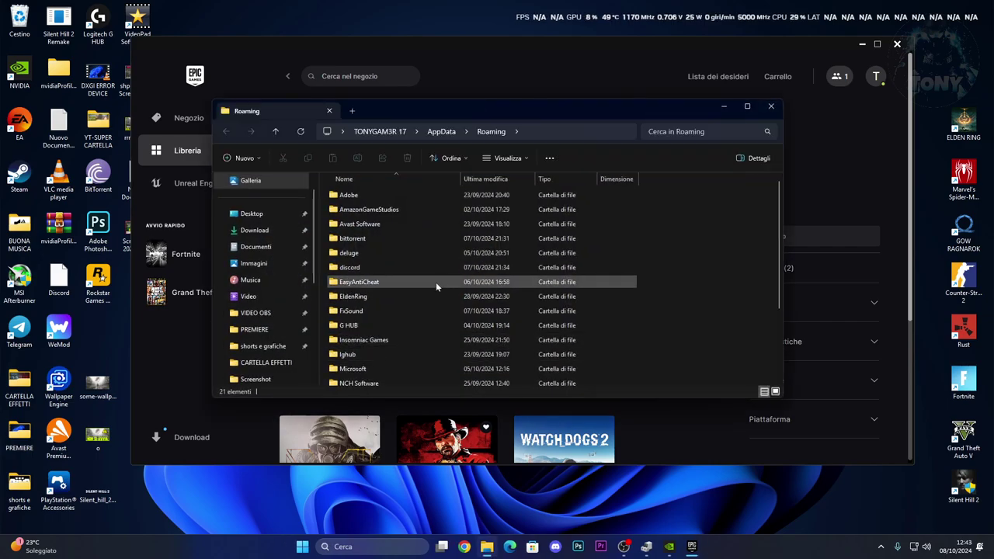
# Browse from Roaming up to AppData and into Local > FortniteGame > Saved.
pyautogui.scroll(-3, 428, 237)
pyautogui.scroll(3, 428, 235)
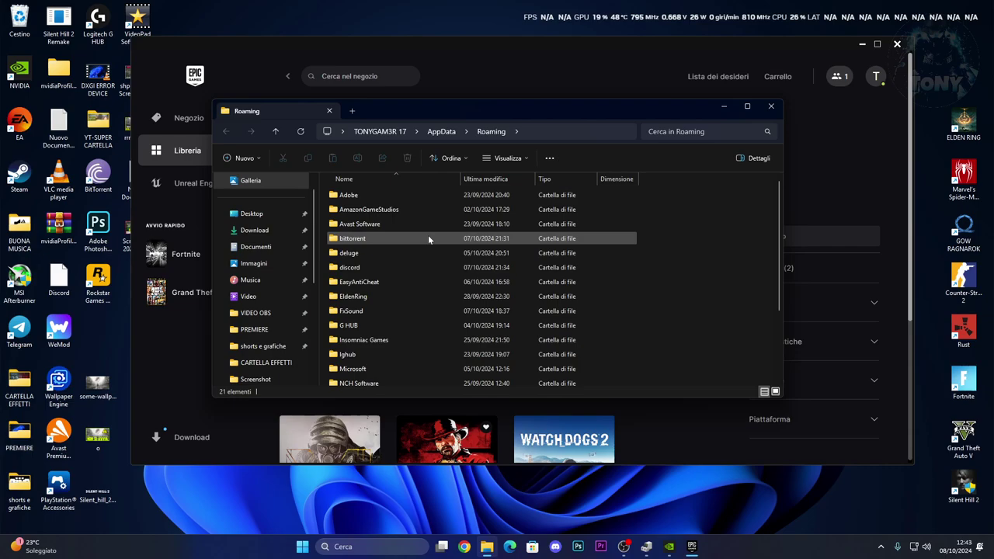
pyautogui.click(440, 131)
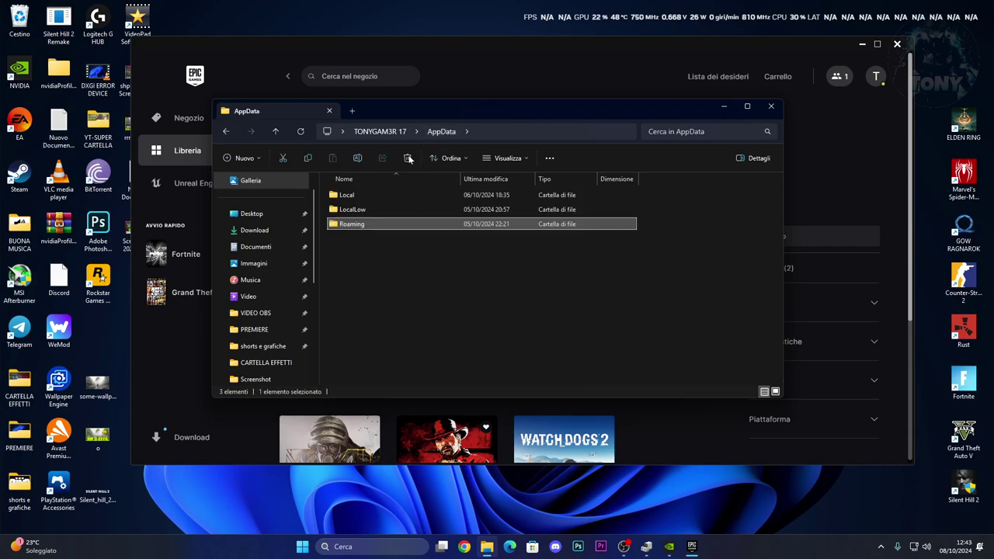
pyautogui.click(387, 198)
pyautogui.doubleClick(388, 198)
pyautogui.scroll(-5, 445, 295)
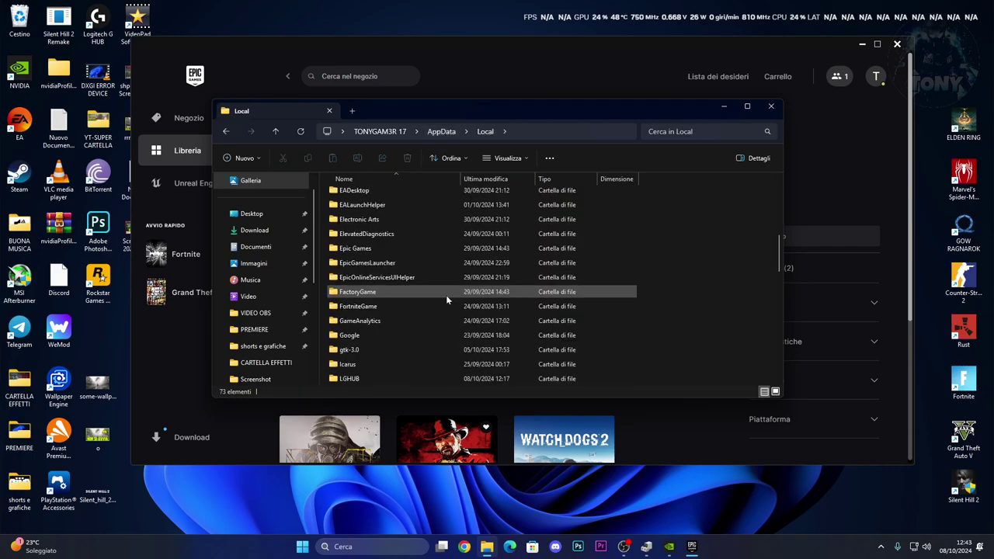
pyautogui.doubleClick(417, 338)
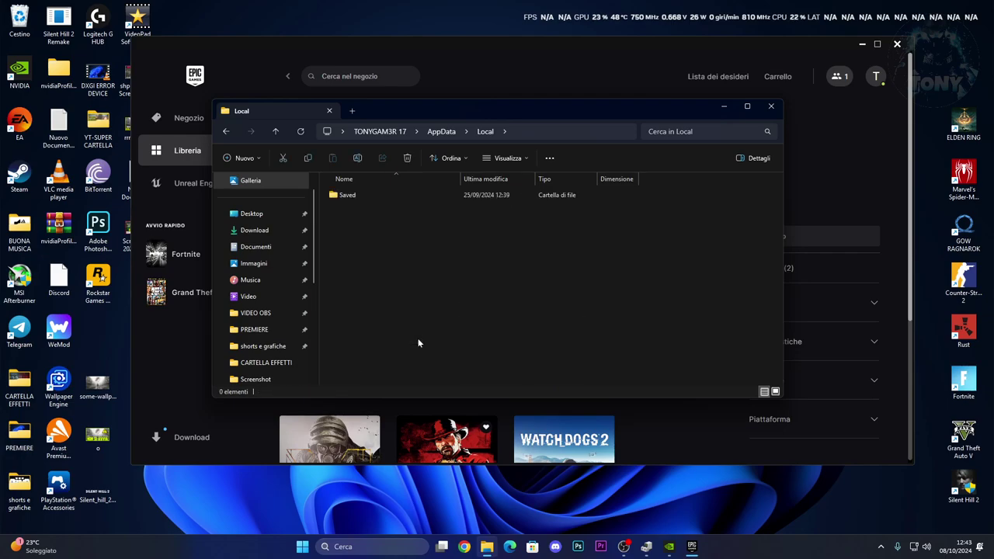
pyautogui.doubleClick(404, 195)
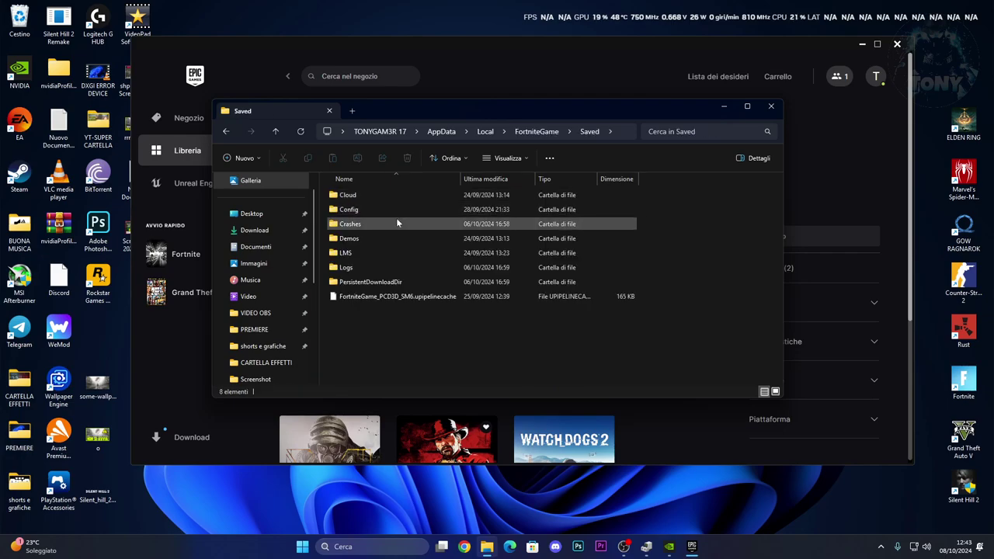
# Delete all contents of the Crashes folder, permanently empty the Recycle Bin, and return to the Saved folder.
pyautogui.click(412, 224)
pyautogui.doubleClick(413, 224)
pyautogui.moveTo(421, 308); pyautogui.dragTo(358, 194)
pyautogui.press('Delete')
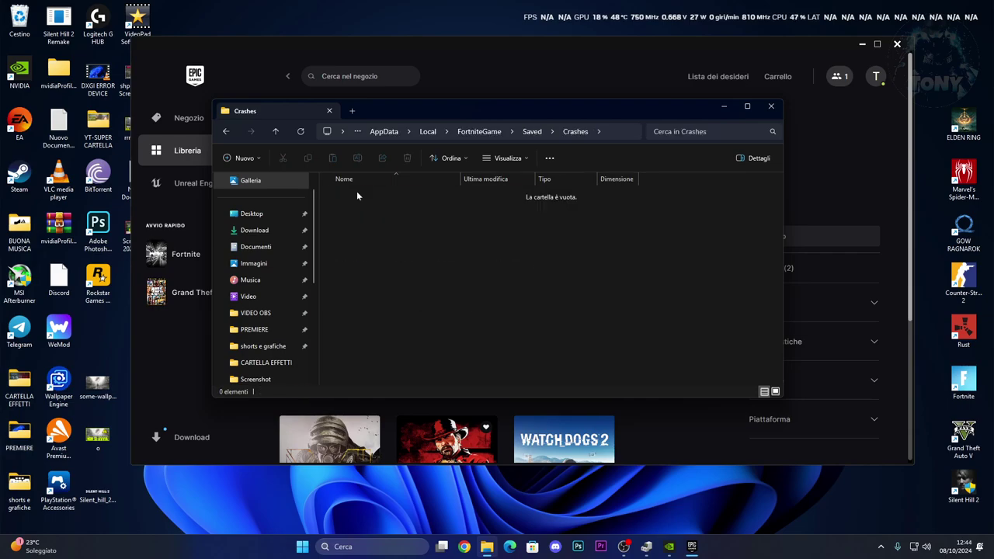
pyautogui.rightClick(20, 23)
pyautogui.click(89, 86)
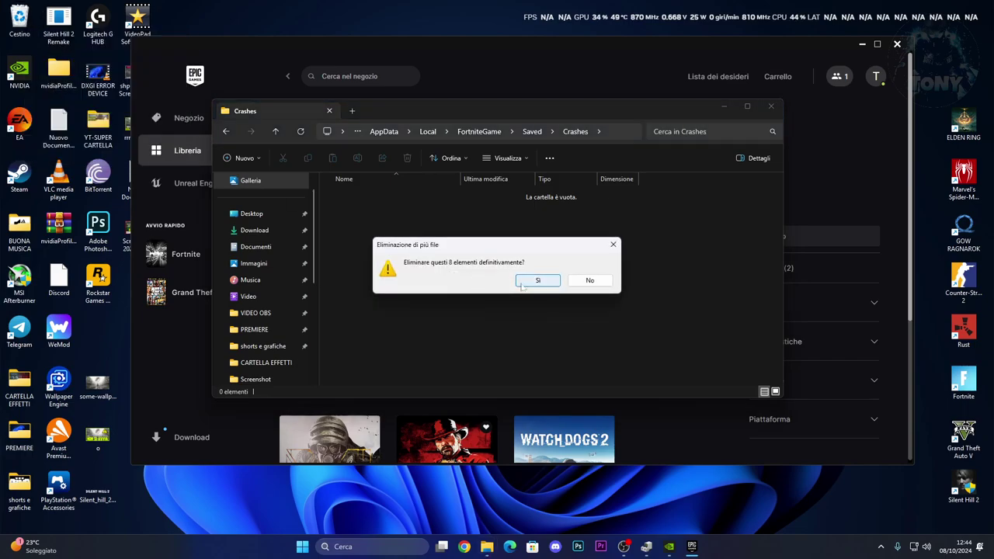
pyautogui.click(532, 281)
pyautogui.click(225, 132)
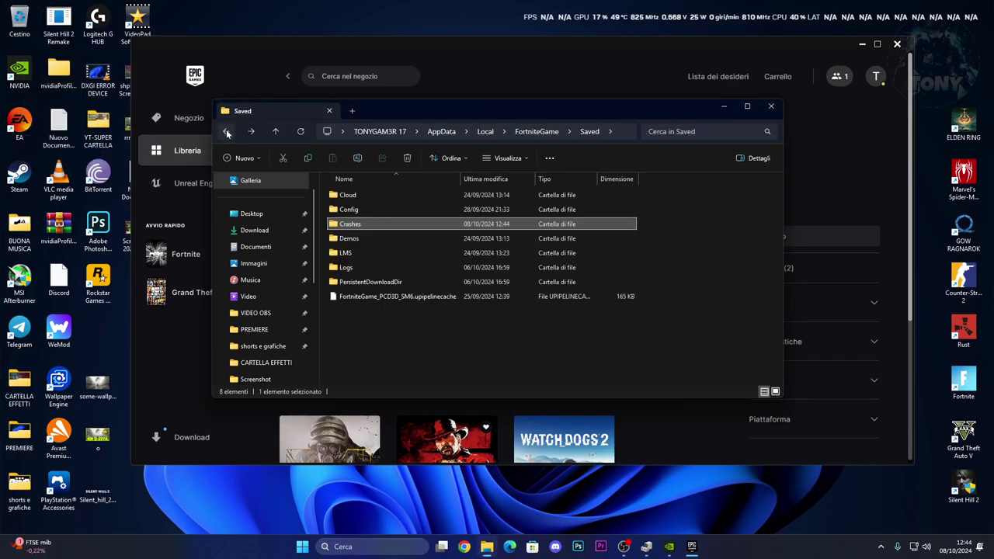
# Close the Saved folder window and check Fortnite's file verification progress in the Epic Games downloads.
pyautogui.click(396, 341)
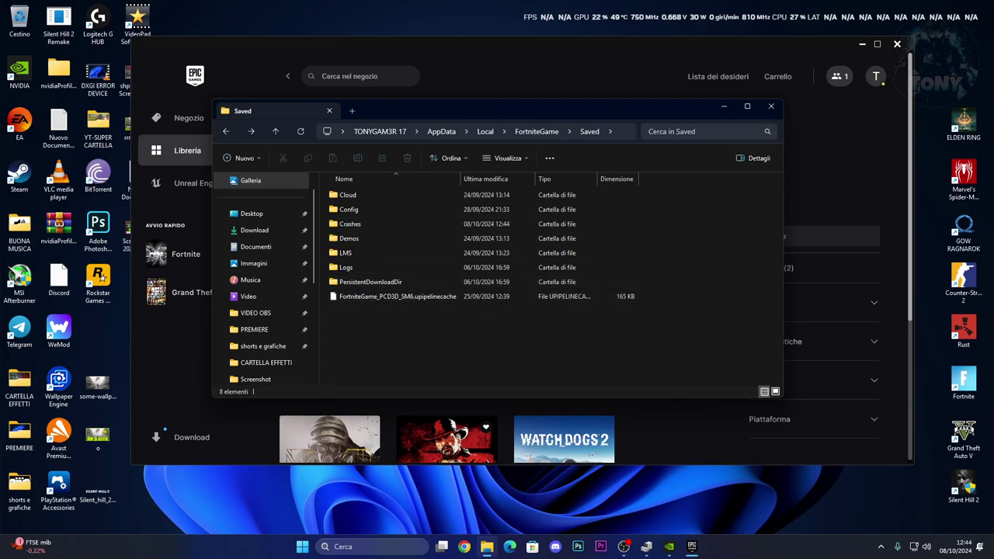
pyautogui.click(770, 107)
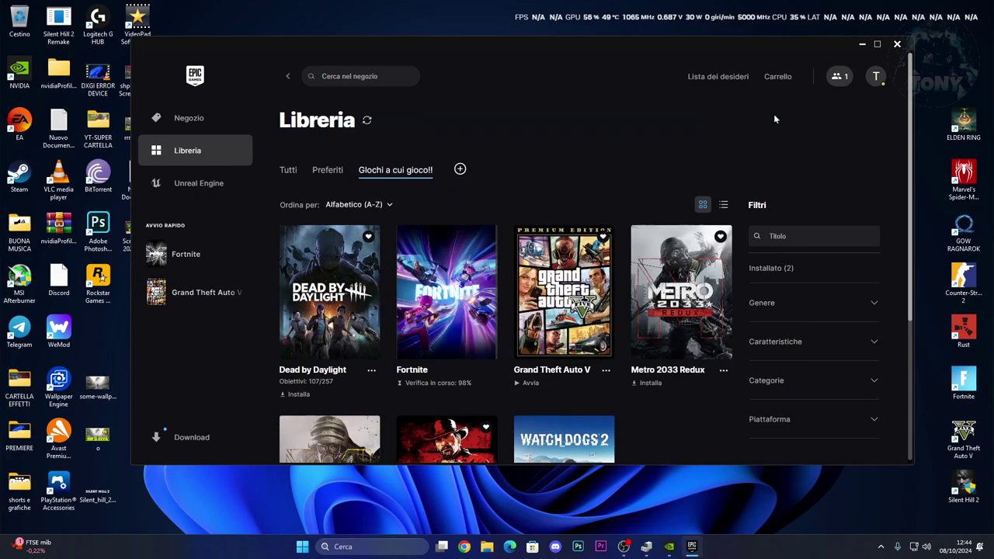
pyautogui.click(189, 448)
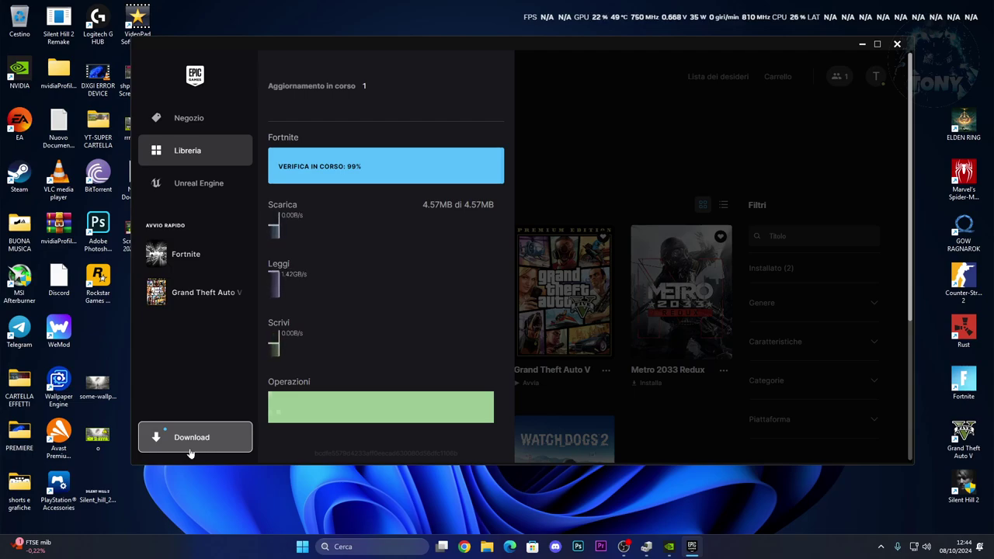
pyautogui.click(708, 456)
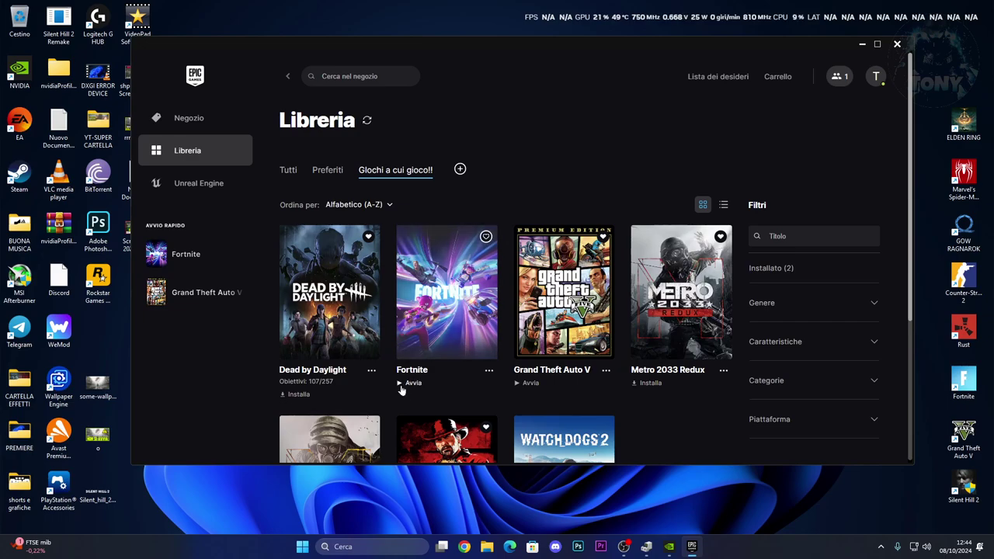
# Open Fortnite's installation location from its management settings and find the client executables in FortniteGame > Binaries > Win64.
pyautogui.moveTo(509, 43); pyautogui.dragTo(504, 40)
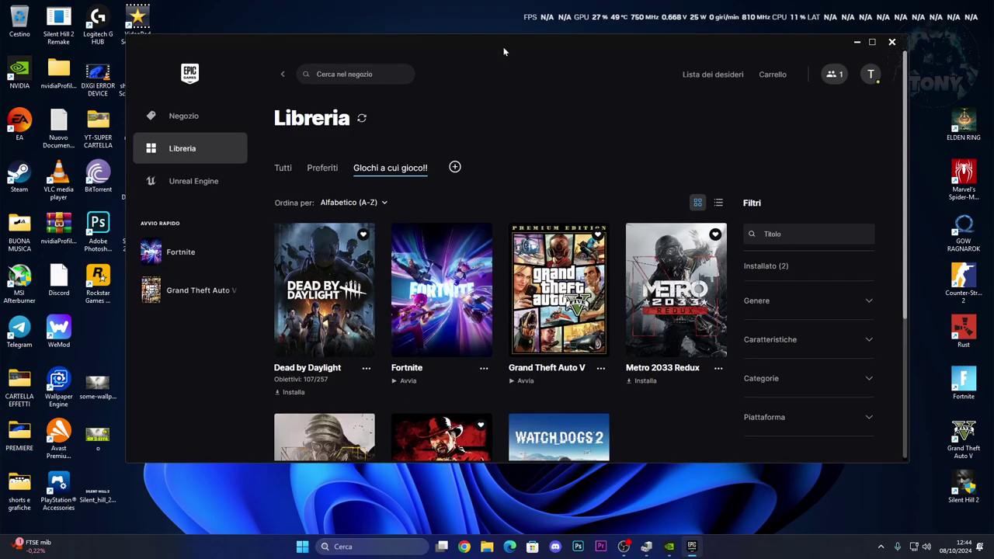
pyautogui.click(483, 368)
pyautogui.click(504, 266)
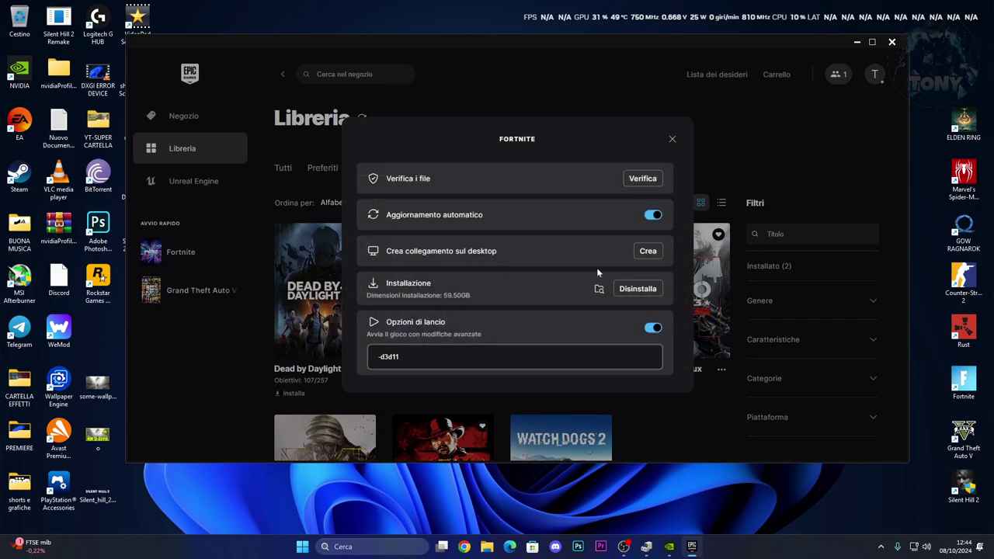
pyautogui.click(599, 289)
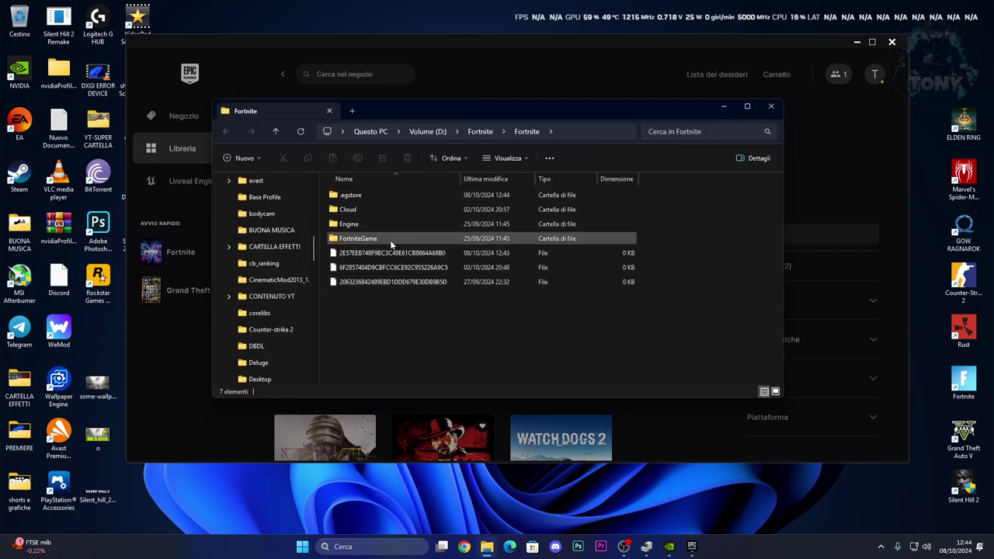
pyautogui.doubleClick(389, 238)
pyautogui.click(396, 194)
pyautogui.doubleClick(406, 194)
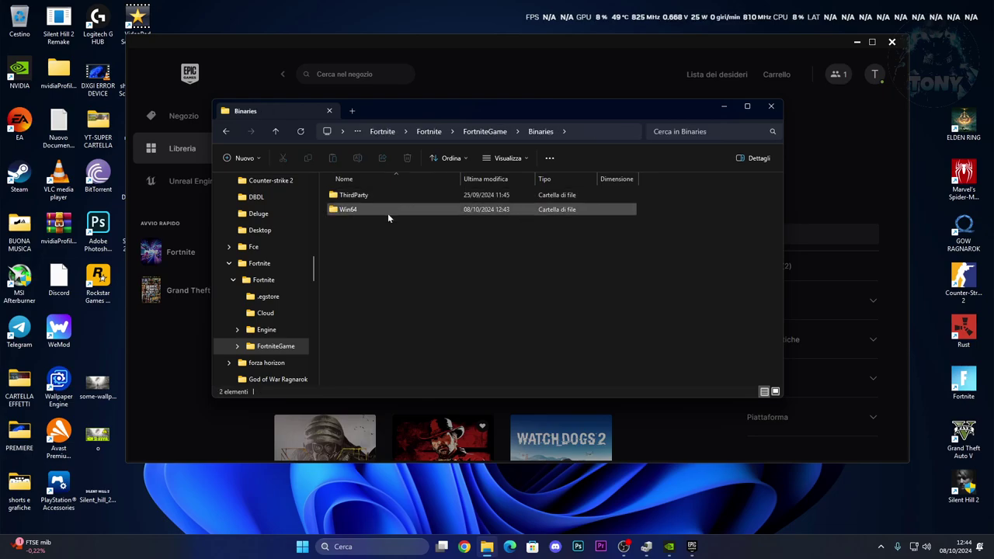
pyautogui.doubleClick(388, 212)
pyautogui.scroll(-5, 431, 259)
pyautogui.scroll(-10, 431, 259)
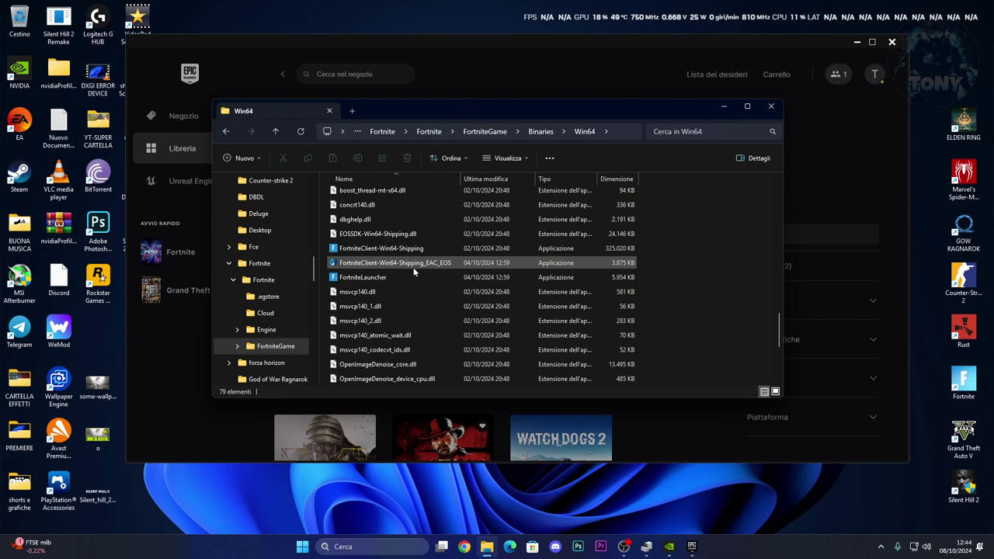
# Open the compatibility properties of FortniteClient-Win64-Shipping and apply them with the run-as-administrator option unselected.
pyautogui.click(427, 264)
pyautogui.click(460, 249)
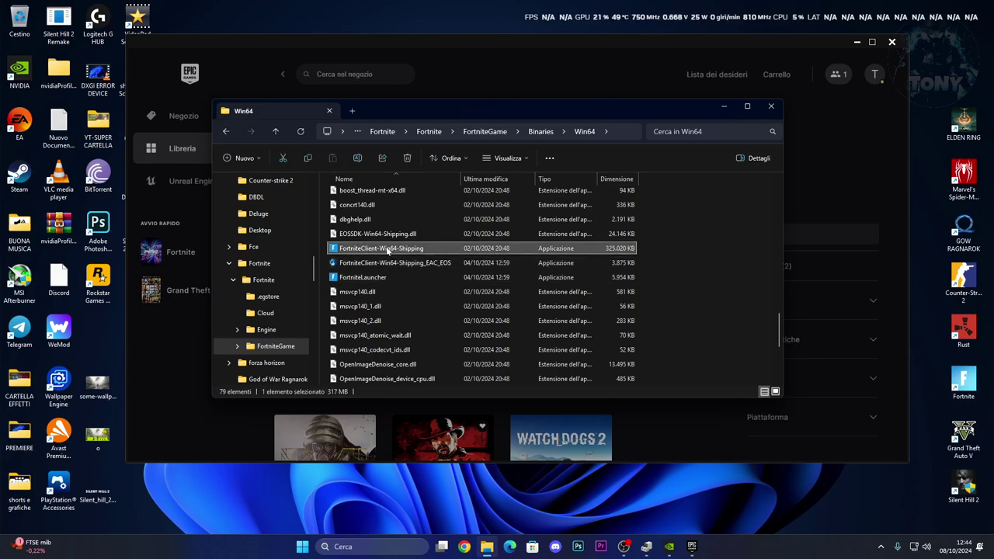
pyautogui.rightClick(436, 252)
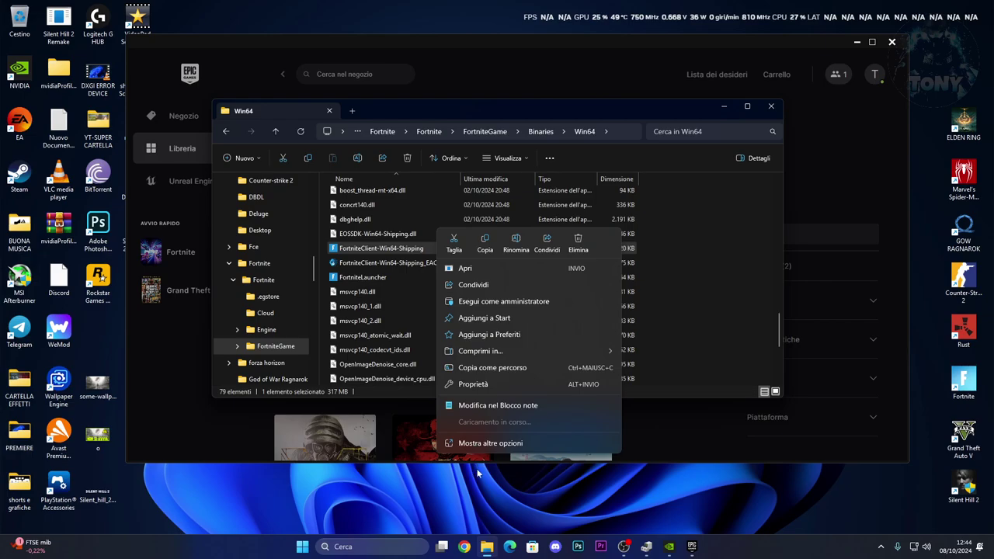
pyautogui.click(481, 476)
pyautogui.click(472, 521)
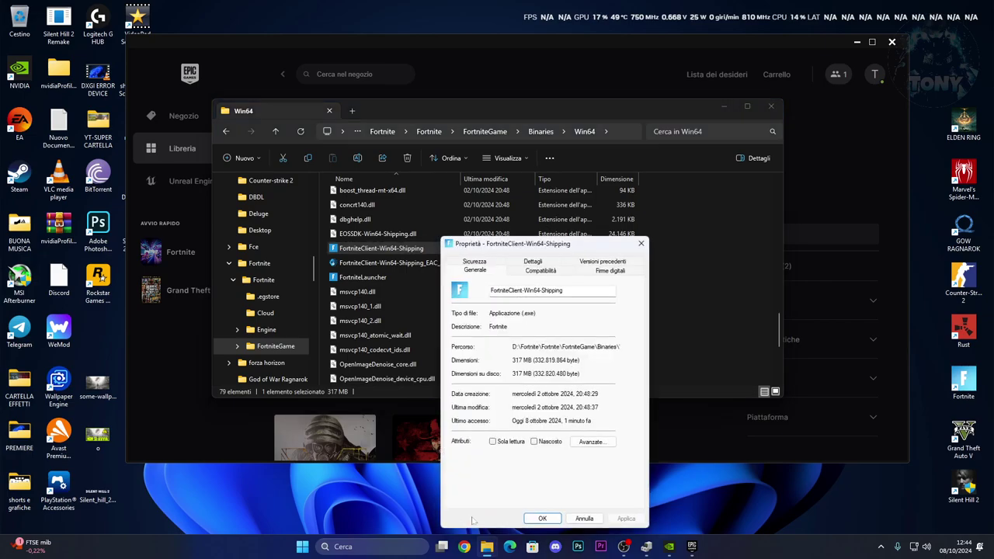
pyautogui.click(541, 271)
pyautogui.moveTo(543, 250); pyautogui.dragTo(686, 198)
pyautogui.click(601, 384)
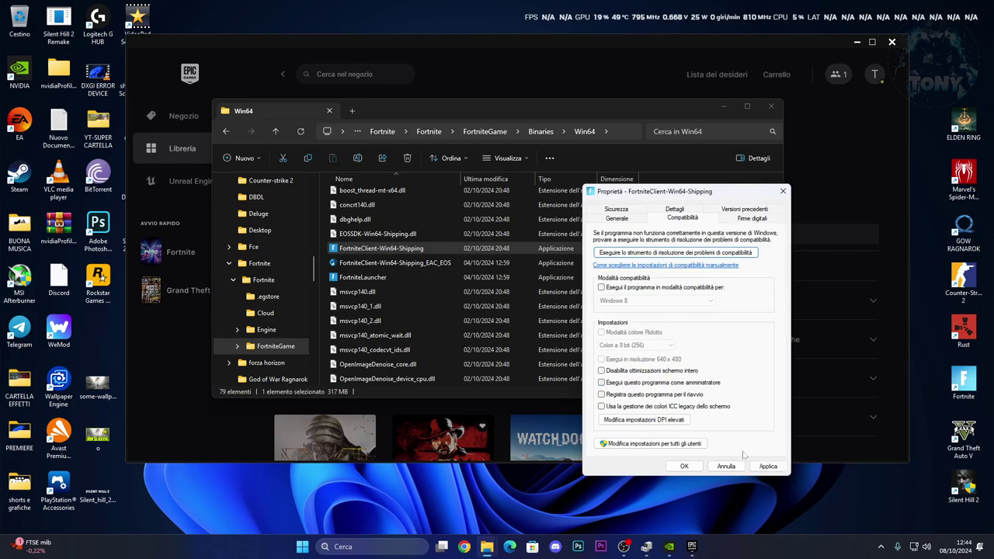
pyautogui.click(767, 466)
# Review the high-DPI settings and digital signatures of FortniteClient-Win64-Shipping, and return to its compatibility options.
pyautogui.click(644, 419)
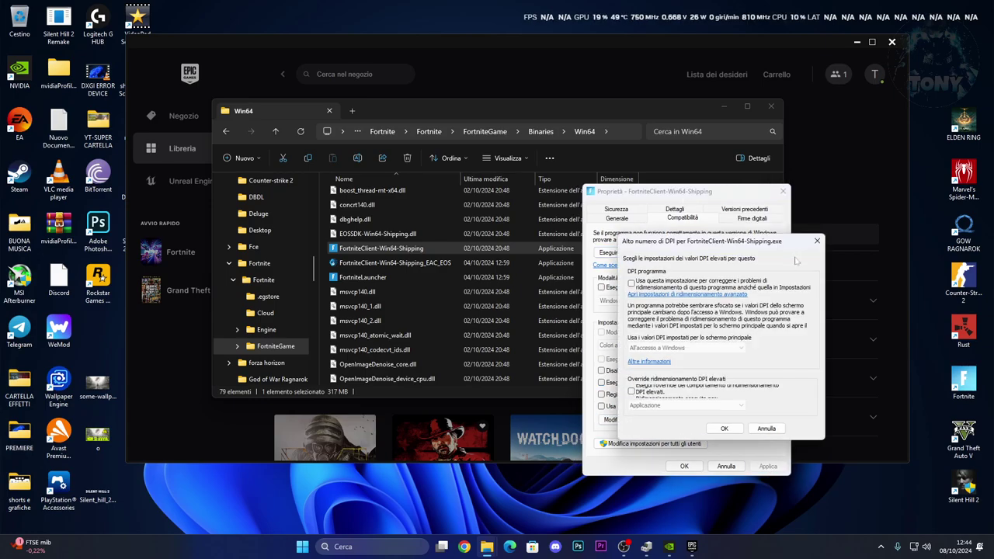
pyautogui.click(817, 241)
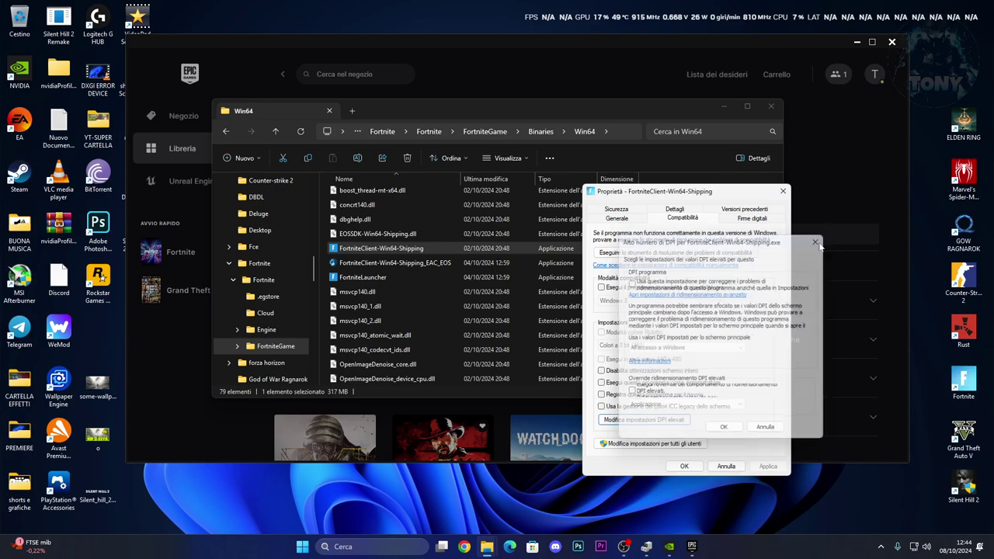
pyautogui.click(751, 220)
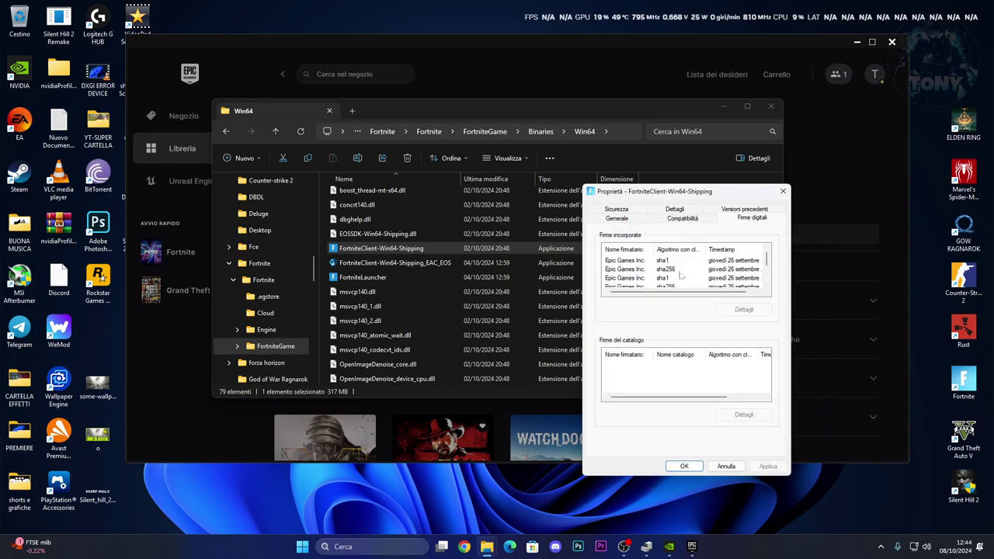
pyautogui.click(684, 218)
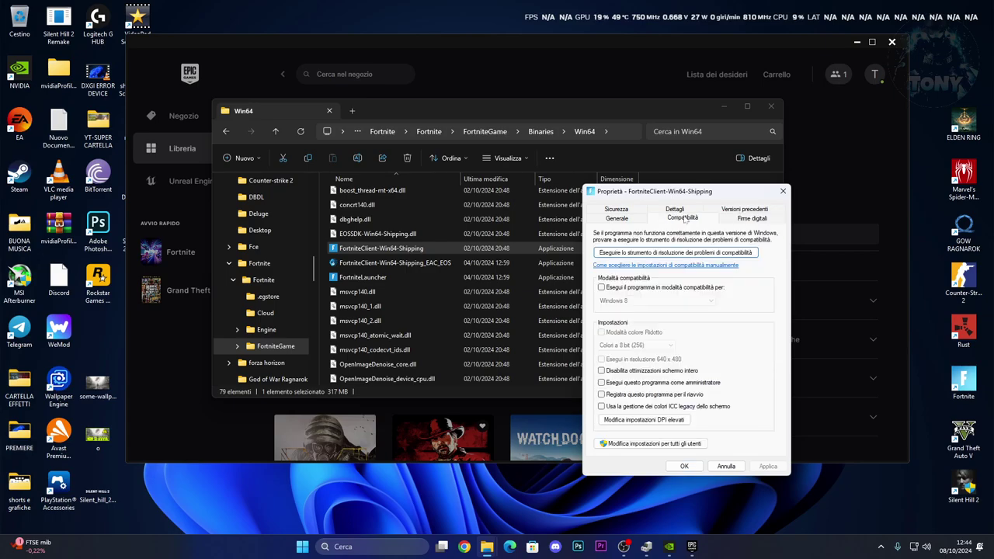
pyautogui.moveTo(686, 194); pyautogui.dragTo(755, 159)
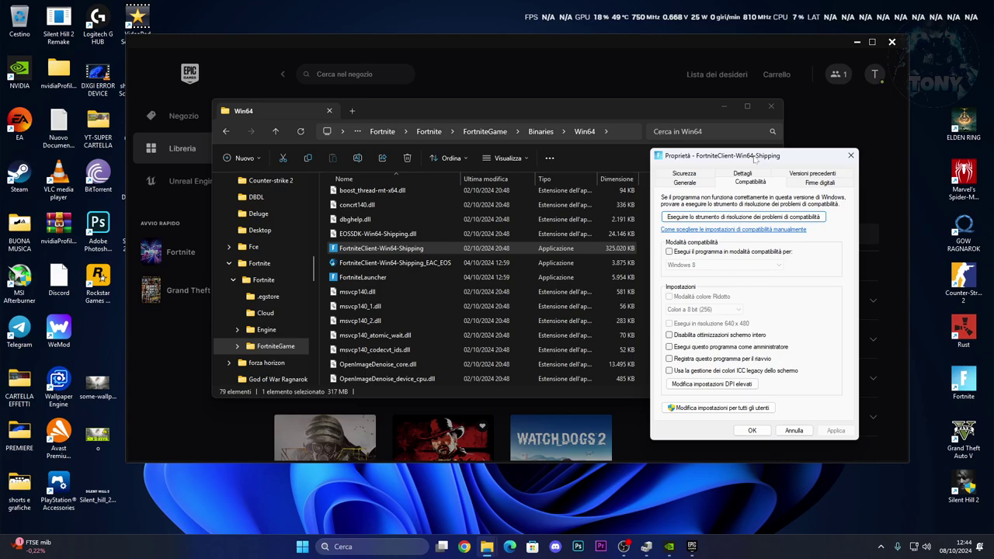
# Try disabling fullscreen optimizations for FortniteClient-Win64-Shipping, revert the option, and close its properties.
pyautogui.click(669, 335)
pyautogui.click(837, 430)
pyautogui.click(669, 334)
pyautogui.click(835, 431)
pyautogui.click(751, 430)
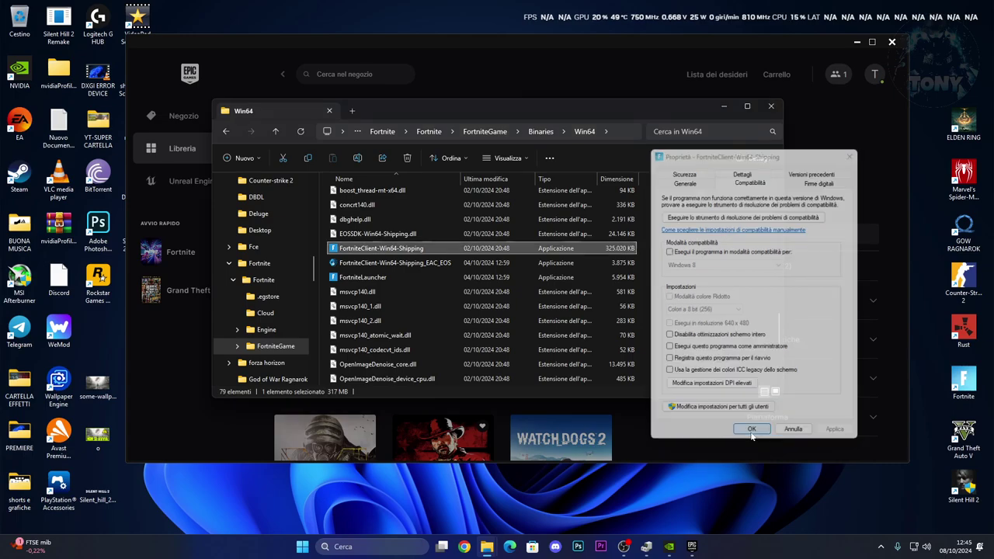
# Close the Win64 folder window and Fortnite's management settings to return to the game library.
pyautogui.moveTo(599, 111); pyautogui.dragTo(571, 101)
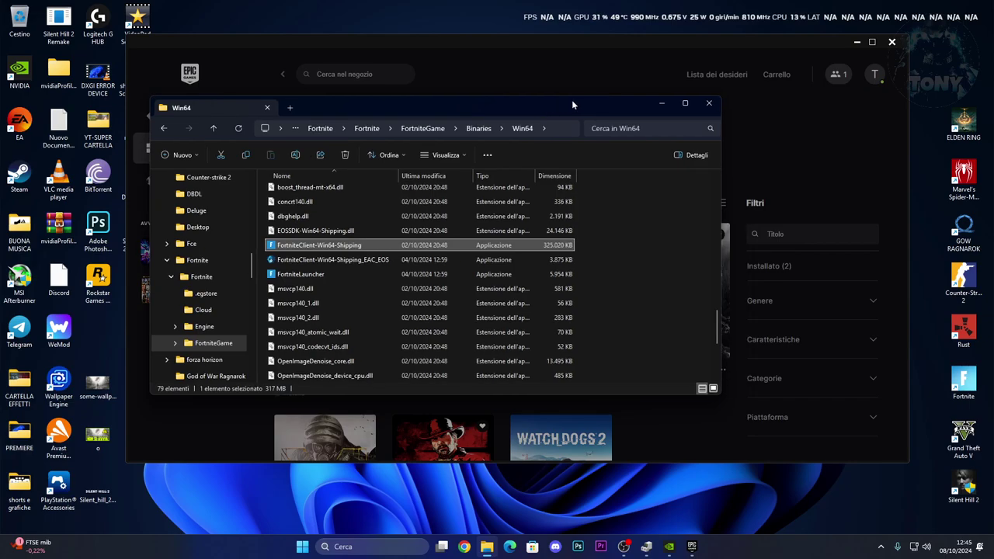
pyautogui.click(705, 105)
pyautogui.click(674, 140)
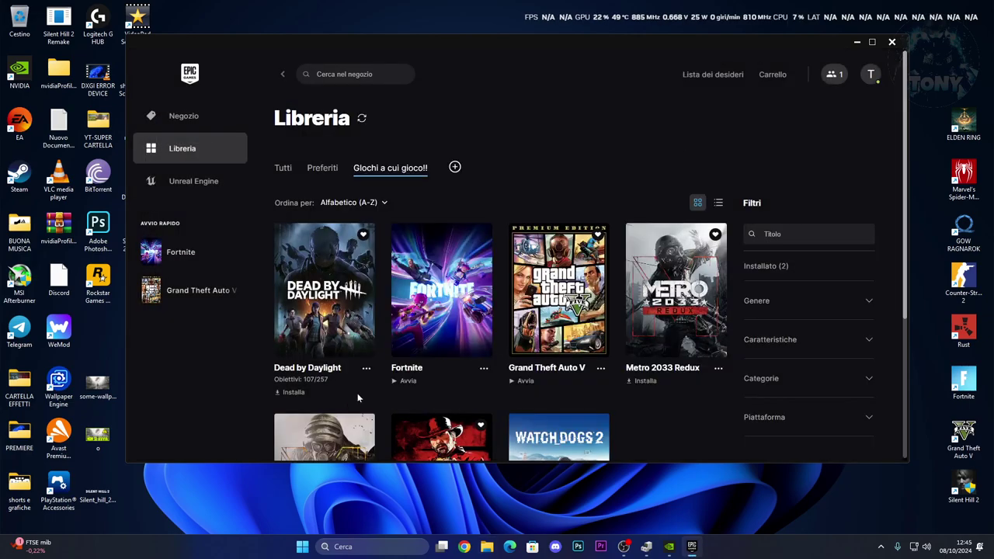
pyautogui.click(407, 381)
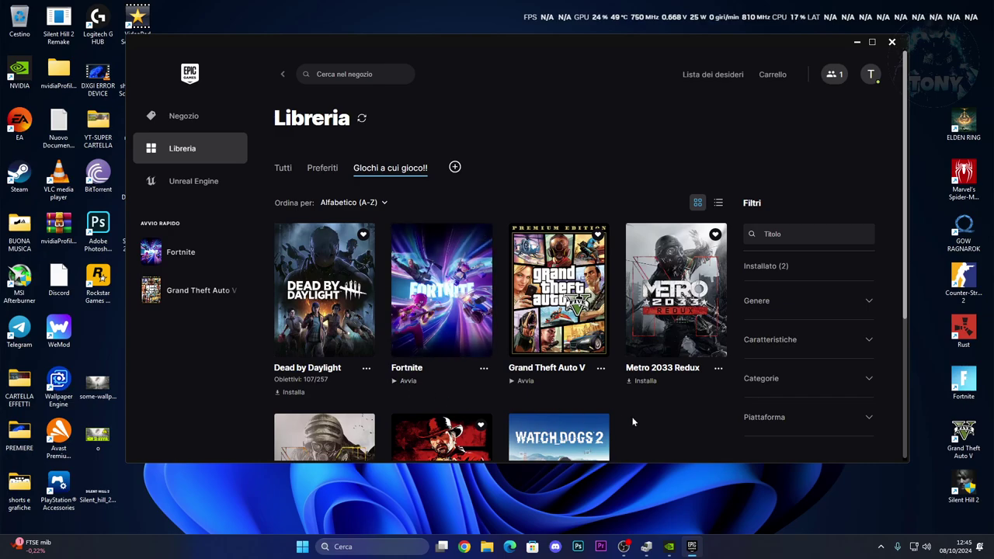